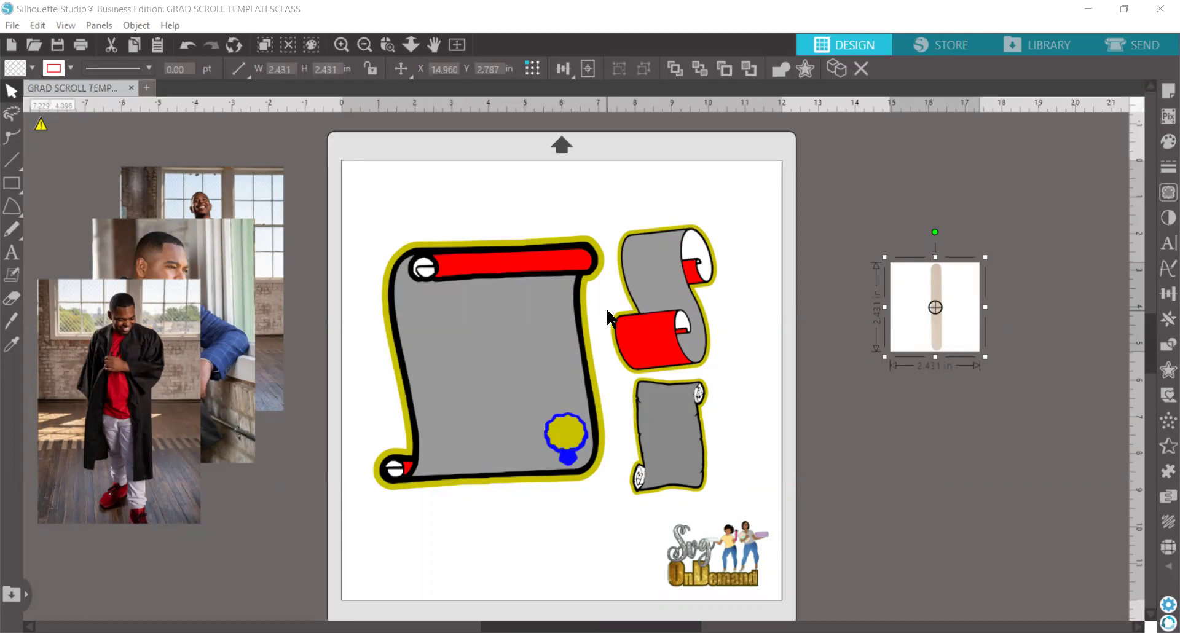
Ungroup the scroll template set into three separate scrolls.
mouse_move(562, 329)
mouse_down()
mouse_move(548, 284)
mouse_move(538, 308)
mouse_move(575, 344)
mouse_move(563, 307)
mouse_move(608, 316)
mouse_move(574, 315)
mouse_up()
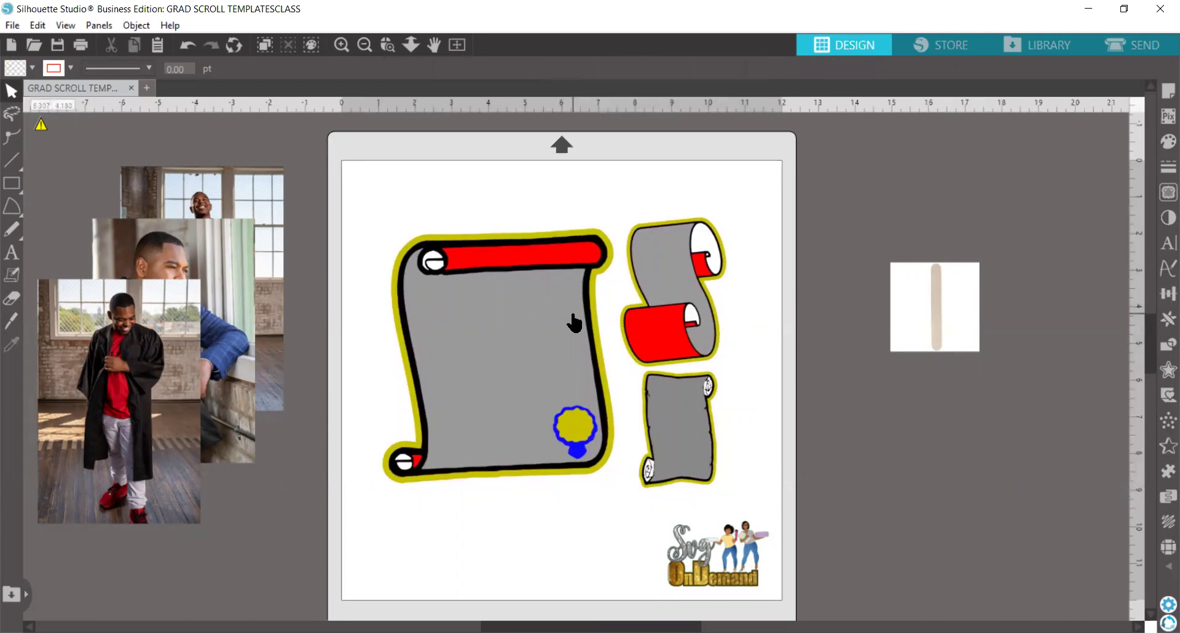
click(574, 319)
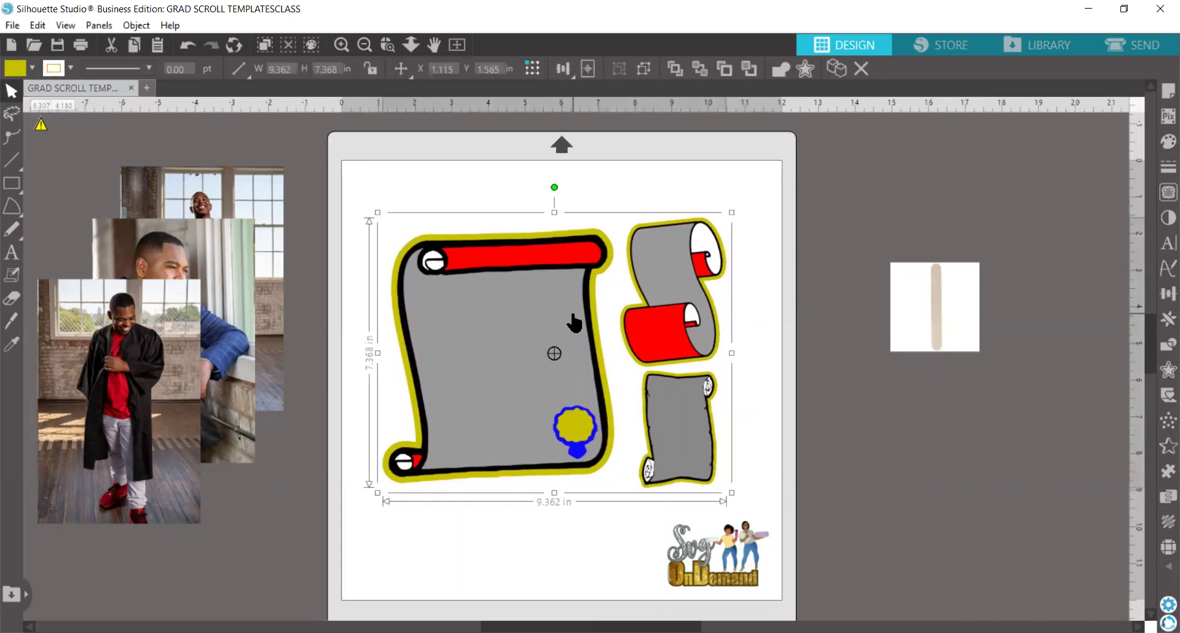
right_click(574, 320)
click(614, 458)
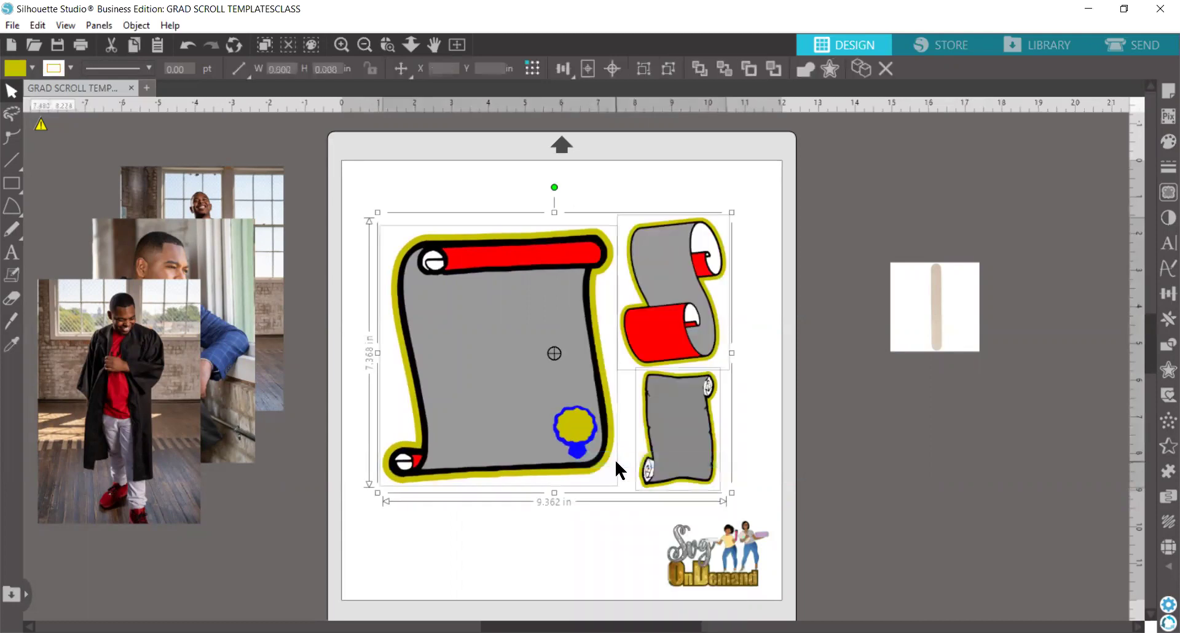
click(842, 233)
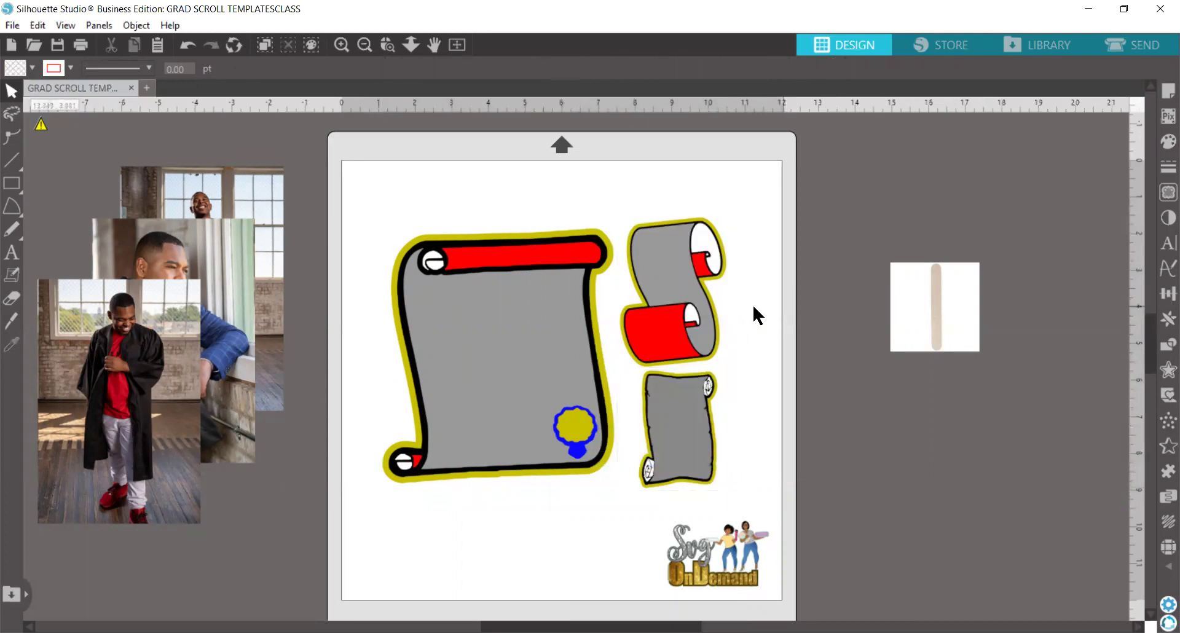
Move the two small scrolls off the page and place the large scroll near the page's center.
drag(695, 272, 710, 246)
drag(681, 406, 726, 403)
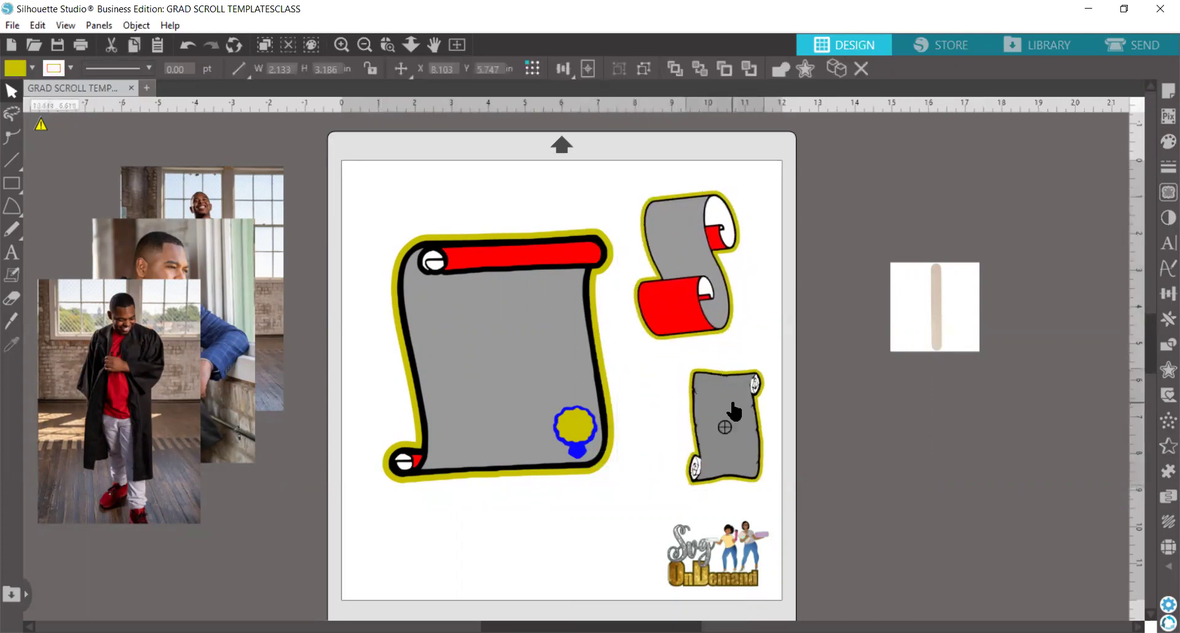
mouse_move(561, 356)
mouse_down()
mouse_move(517, 348)
mouse_move(548, 342)
mouse_up()
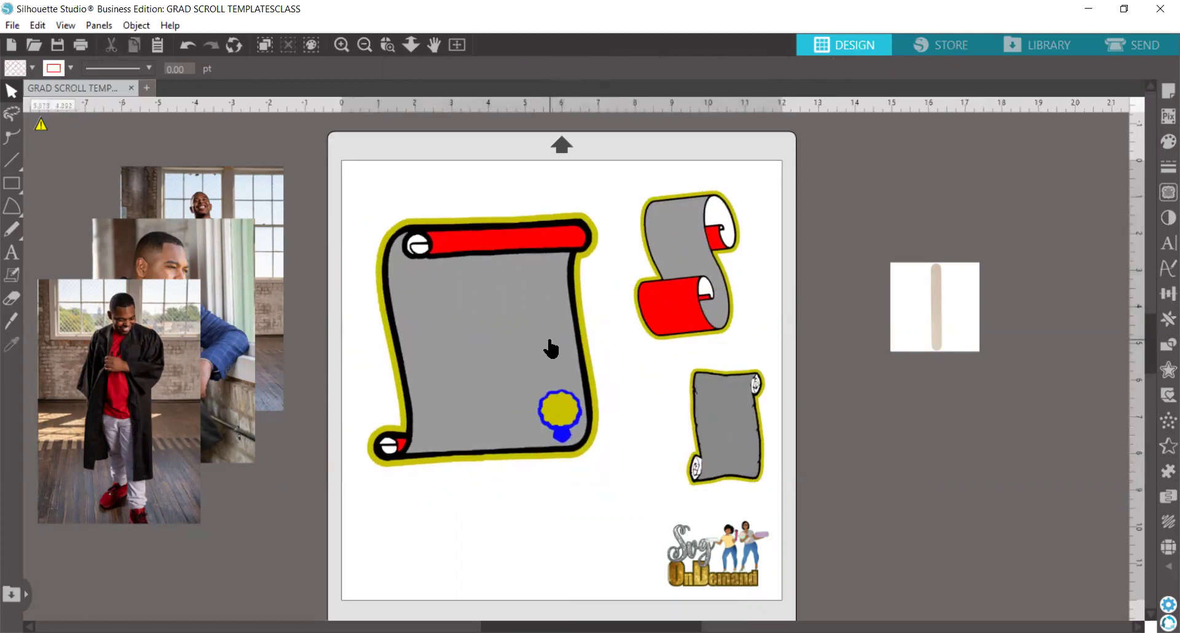
drag(670, 277, 927, 250)
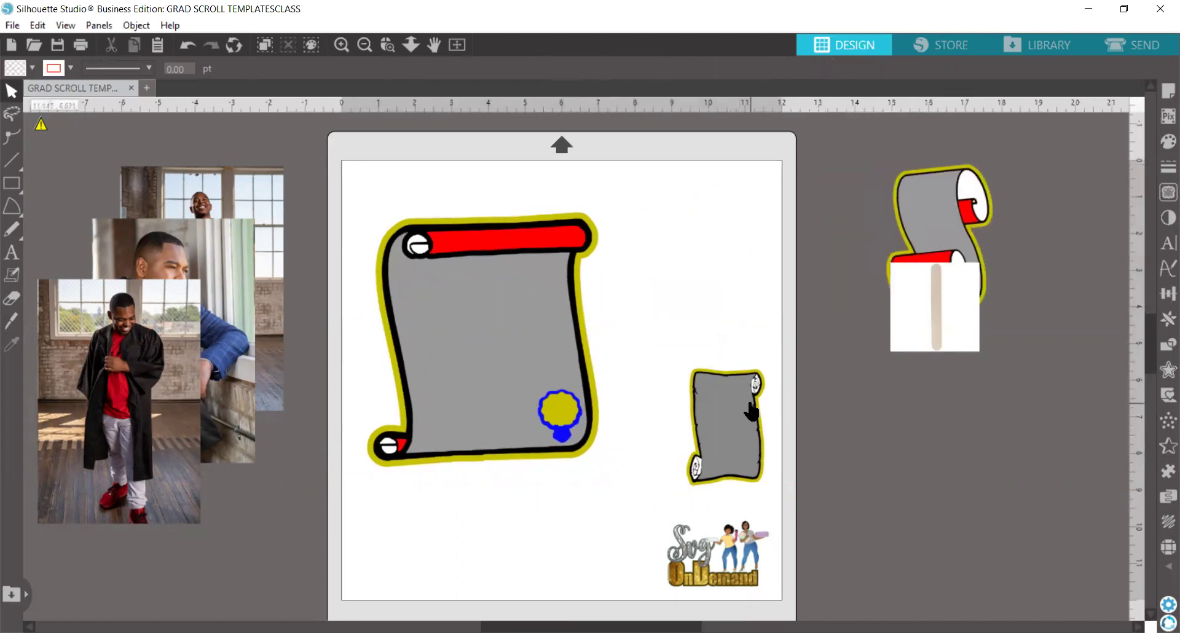
drag(751, 409, 968, 197)
click(676, 297)
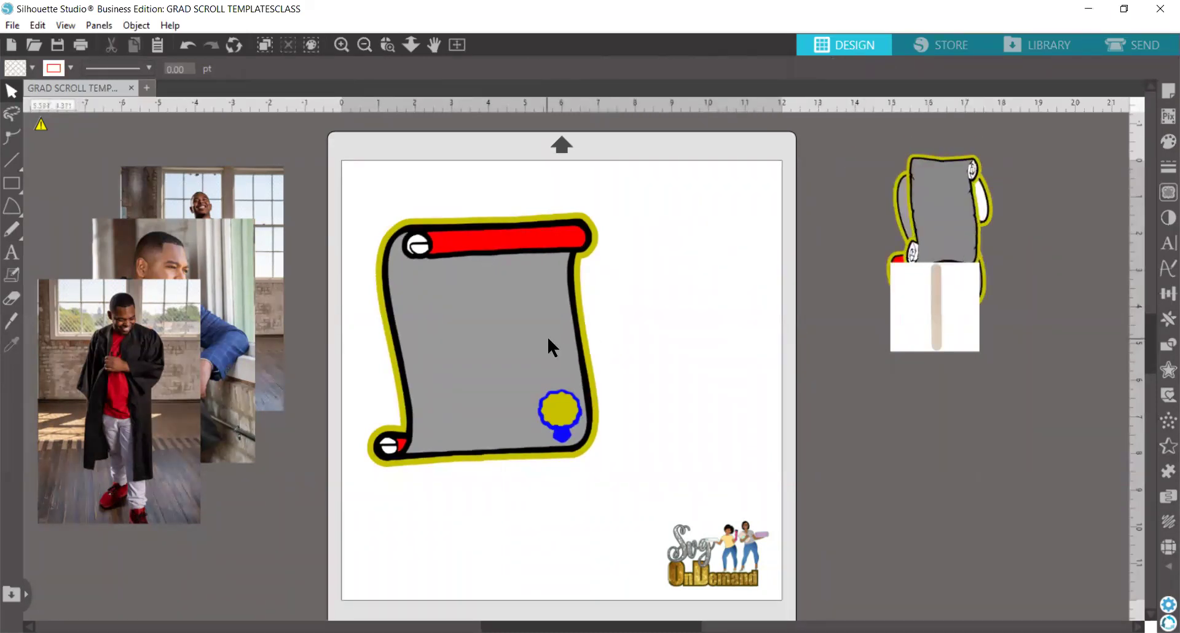
drag(548, 339, 594, 341)
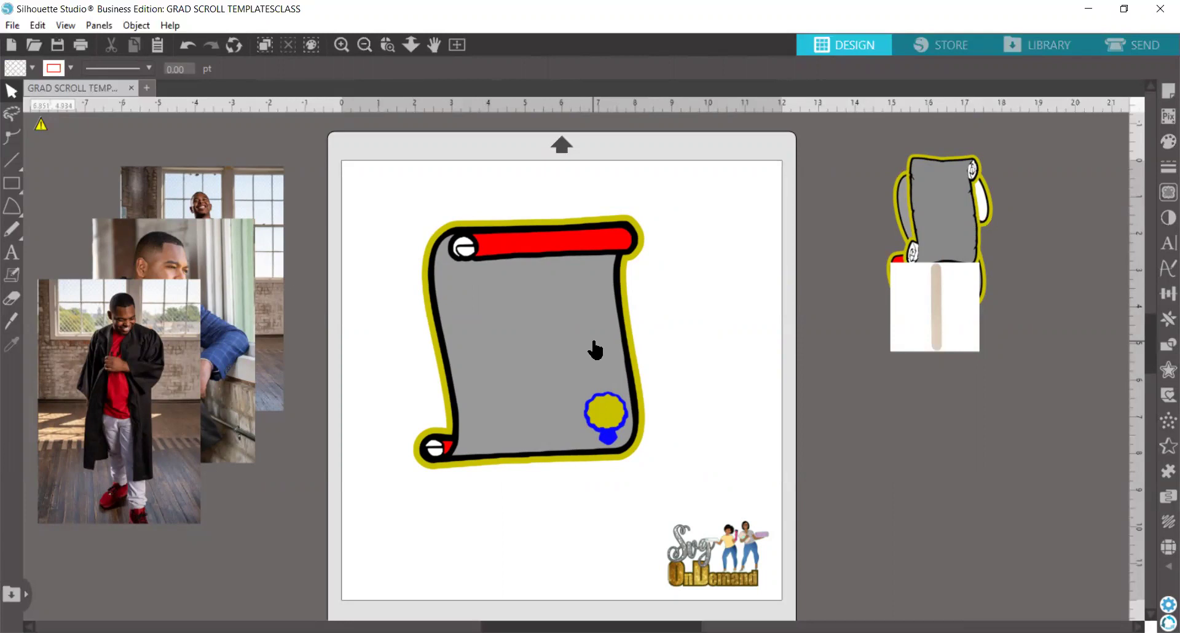
Ungroup the large scroll into its individual layers, leaving the gray panel in its original place.
click(530, 343)
right_click(532, 345)
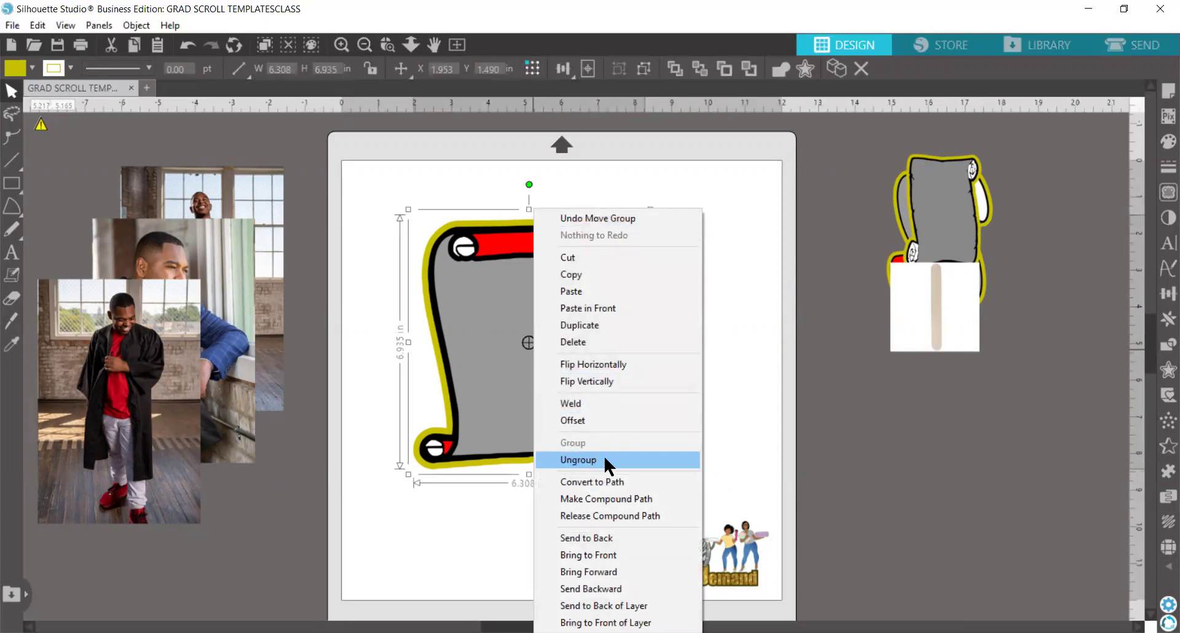
click(578, 460)
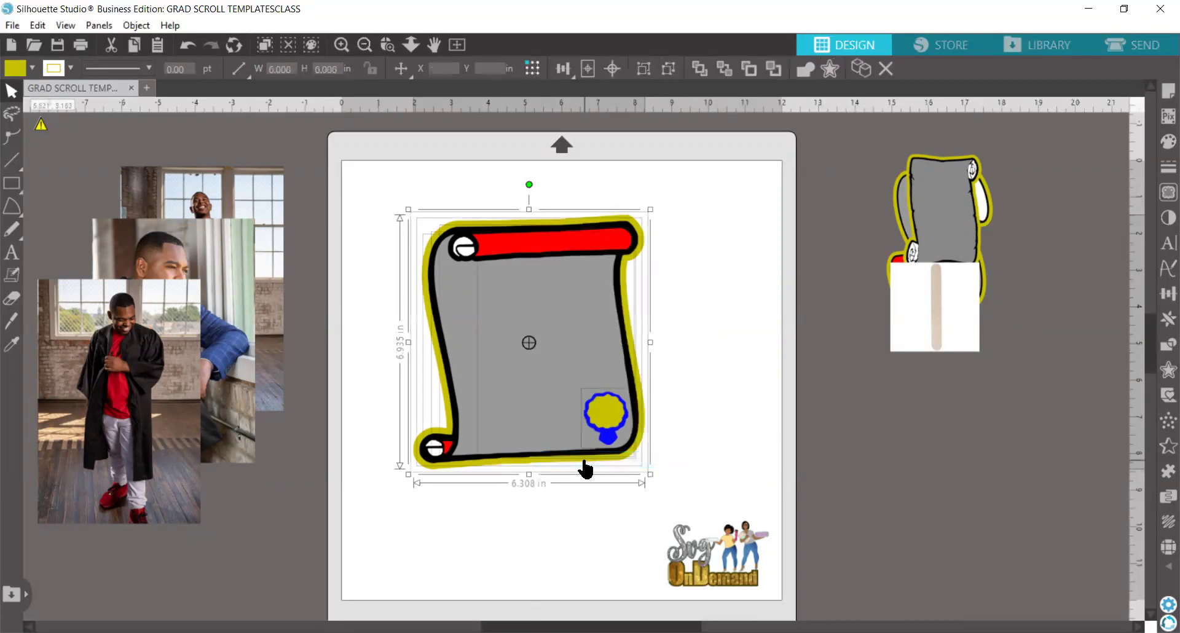
click(706, 343)
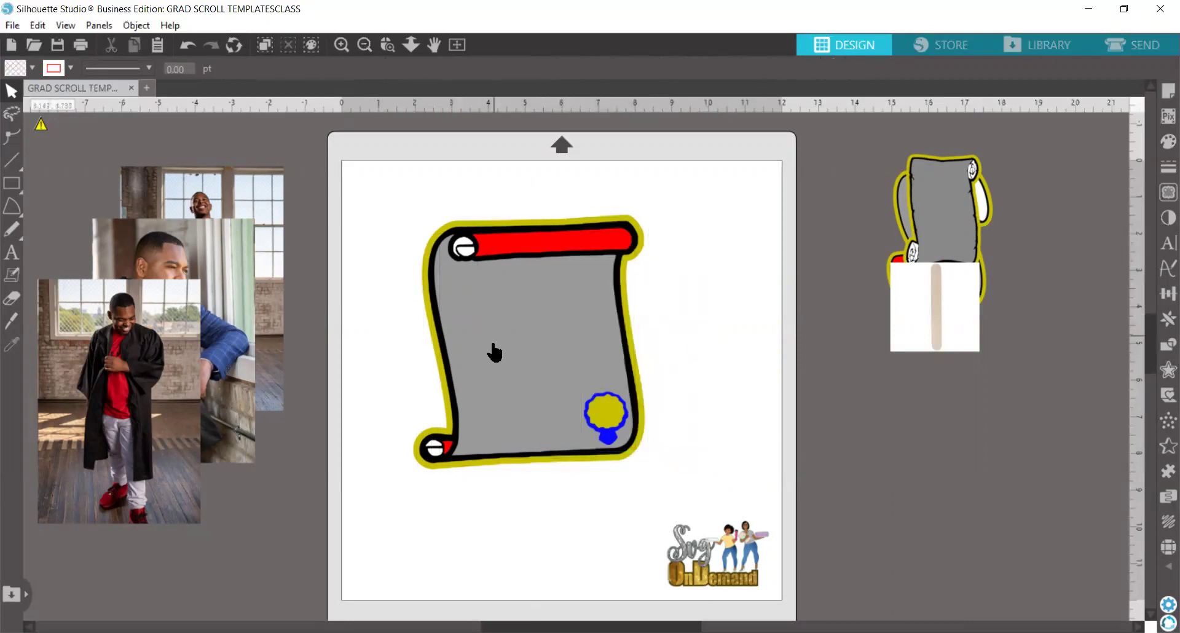
drag(633, 331, 697, 342)
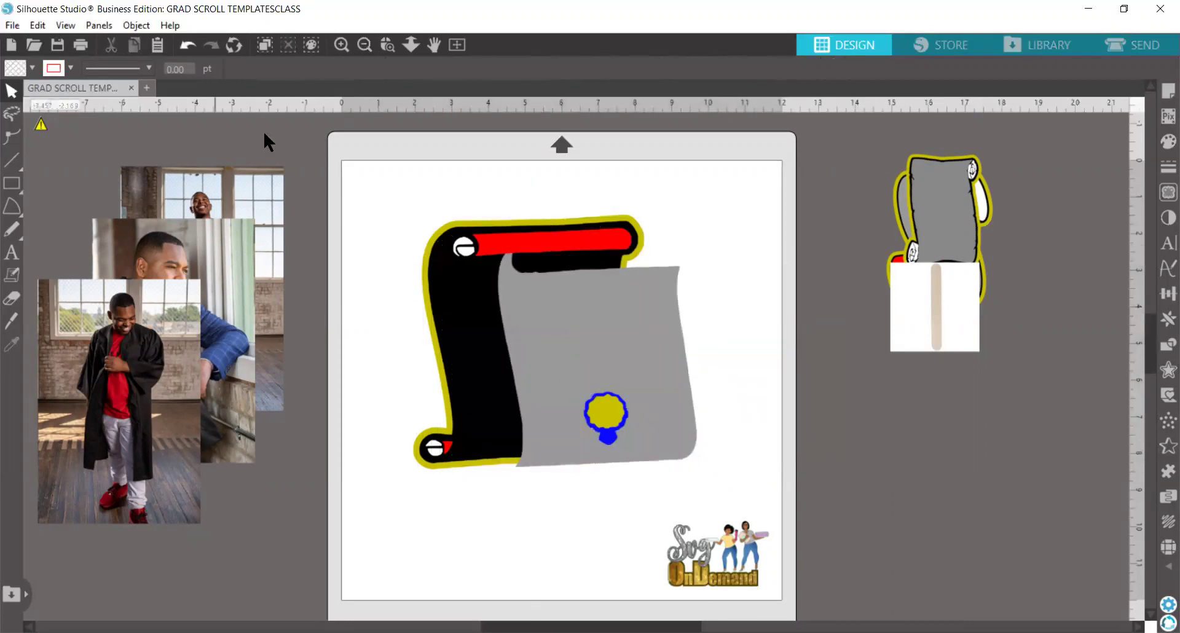
key(ctrl+z)
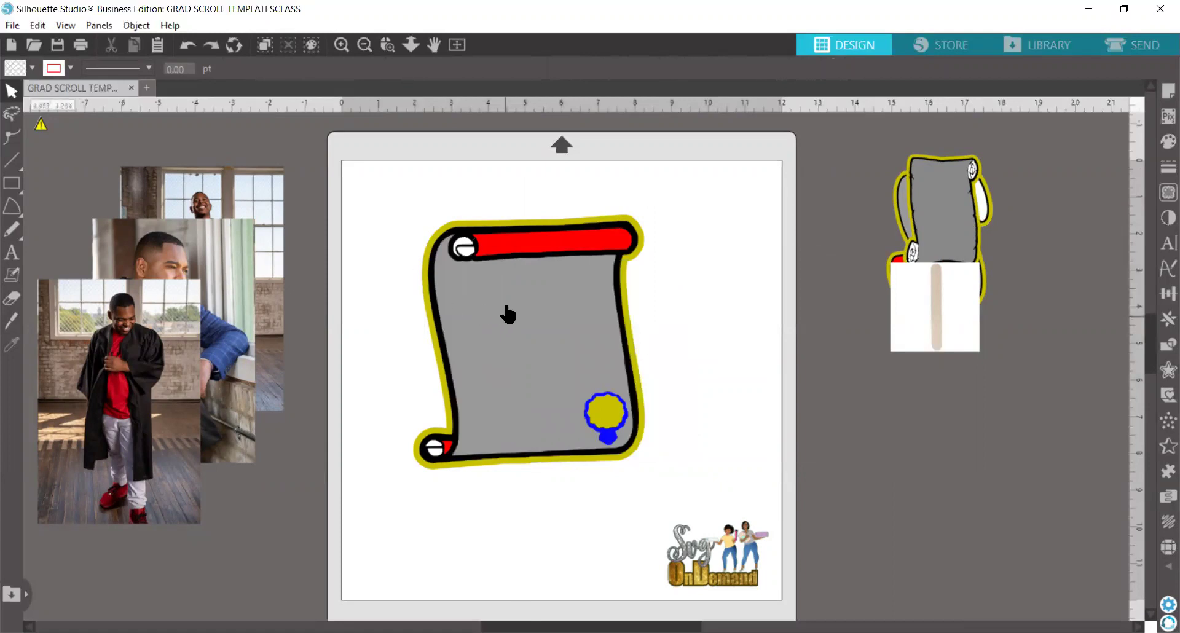
Move the small parchment scroll off the other small scroll so both sit side by side beside the page.
drag(926, 187, 837, 198)
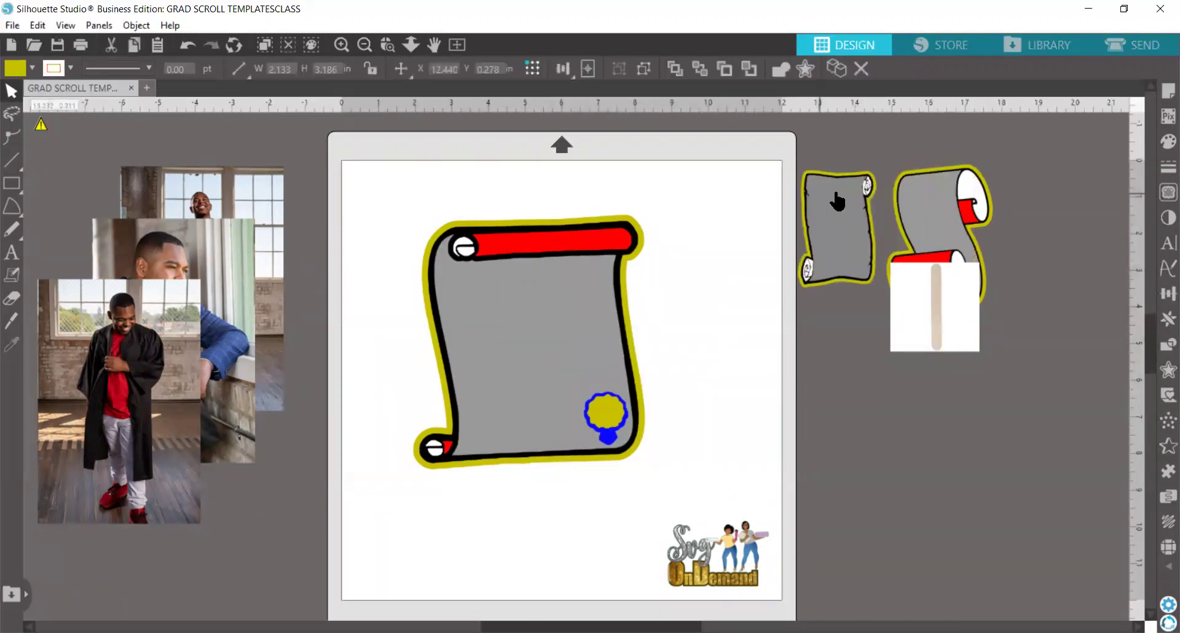
click(839, 197)
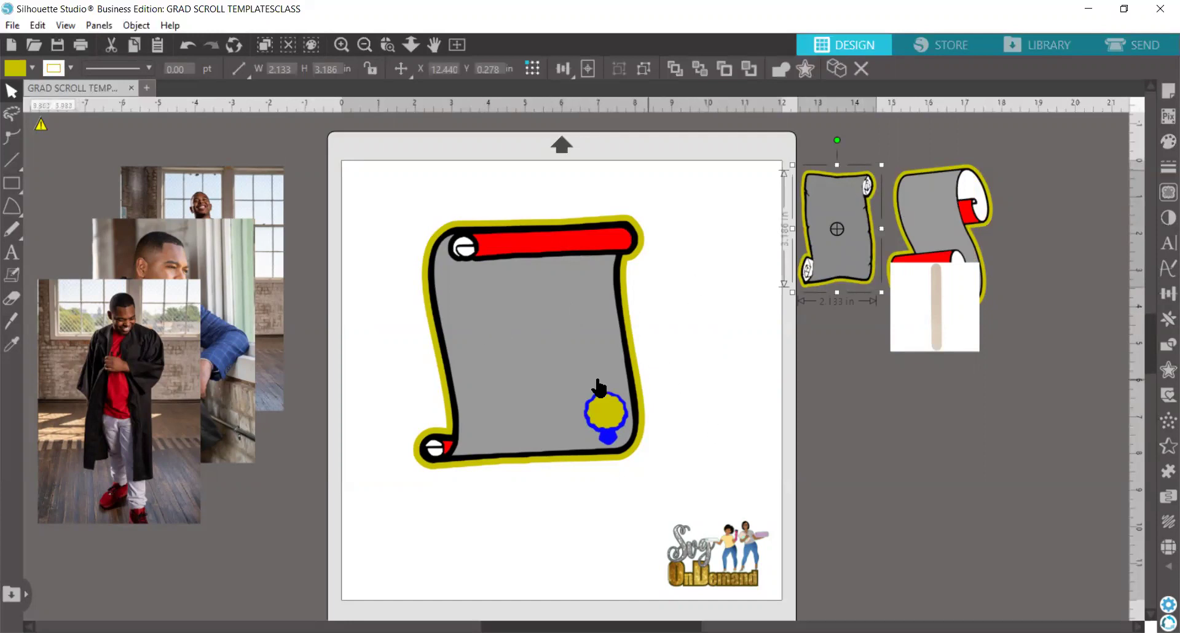
click(542, 382)
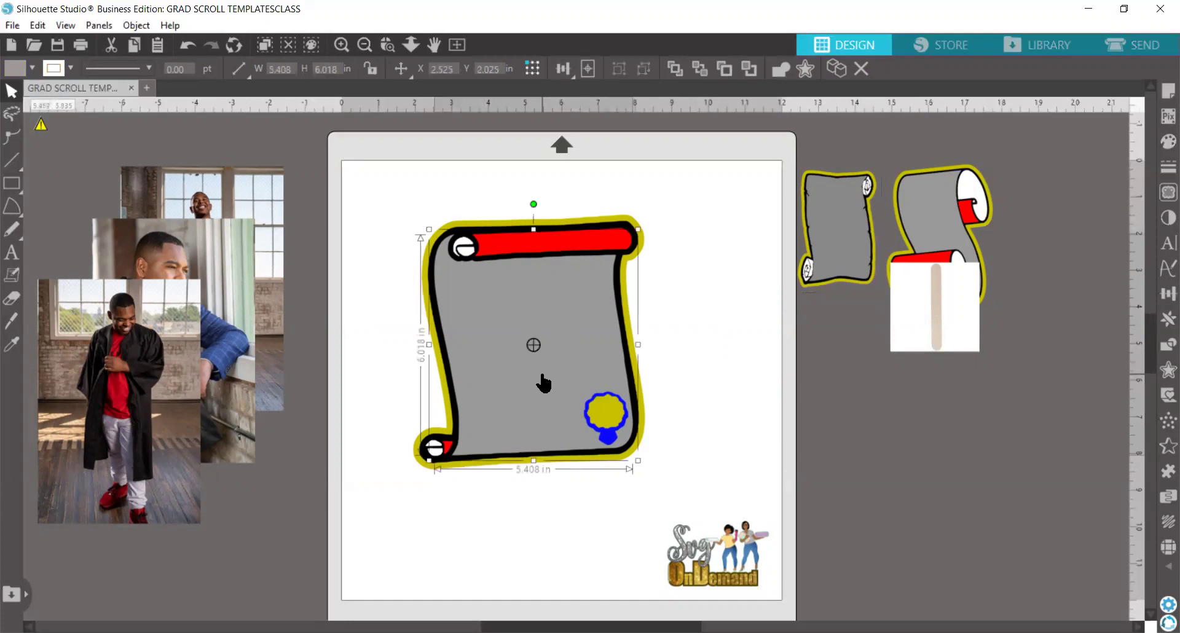
Separate the full-length gown photo from the other photos and enlarge it to about 7.5 by 11.25 in beside the page.
click(167, 396)
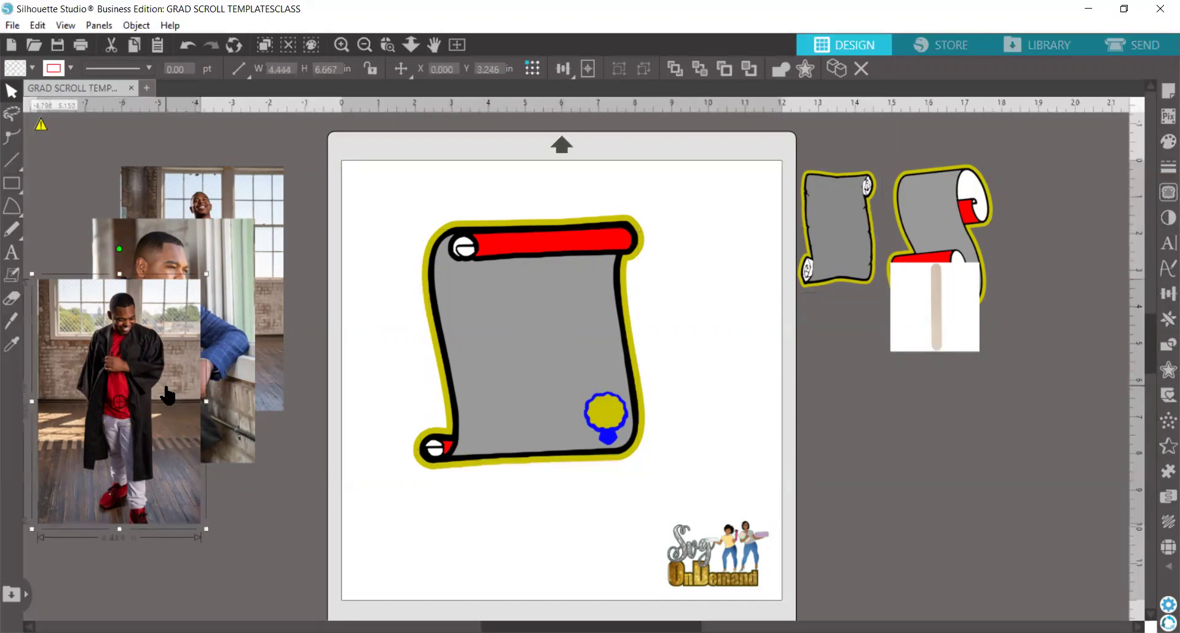
drag(167, 396, 254, 412)
drag(231, 246, 4, 246)
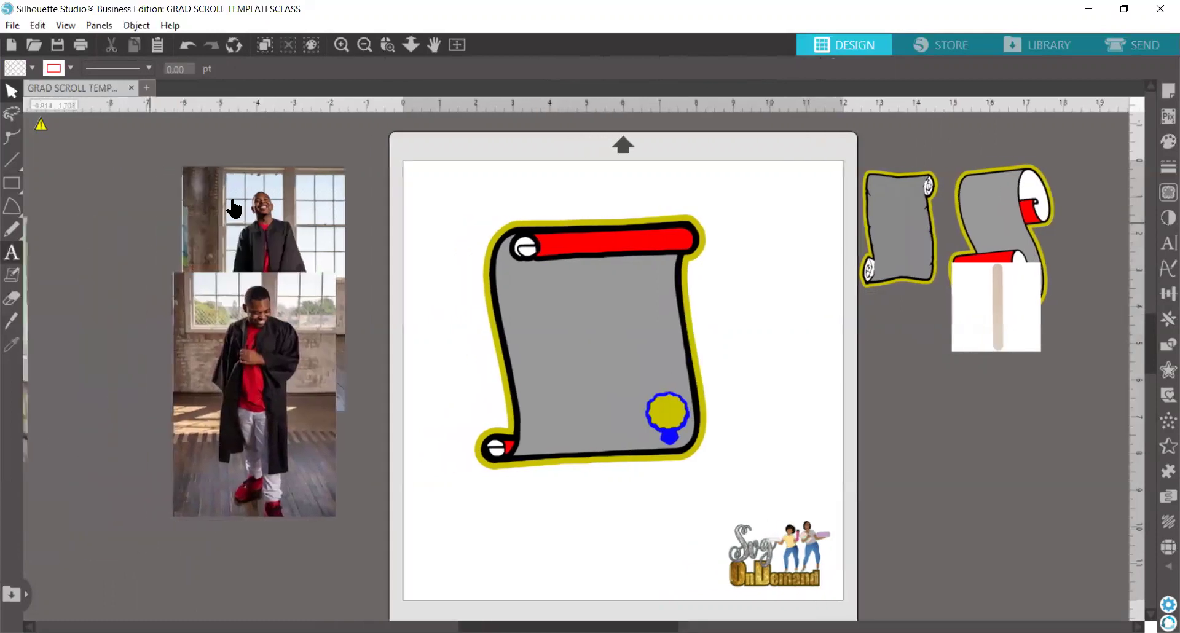
drag(253, 198, 2, 232)
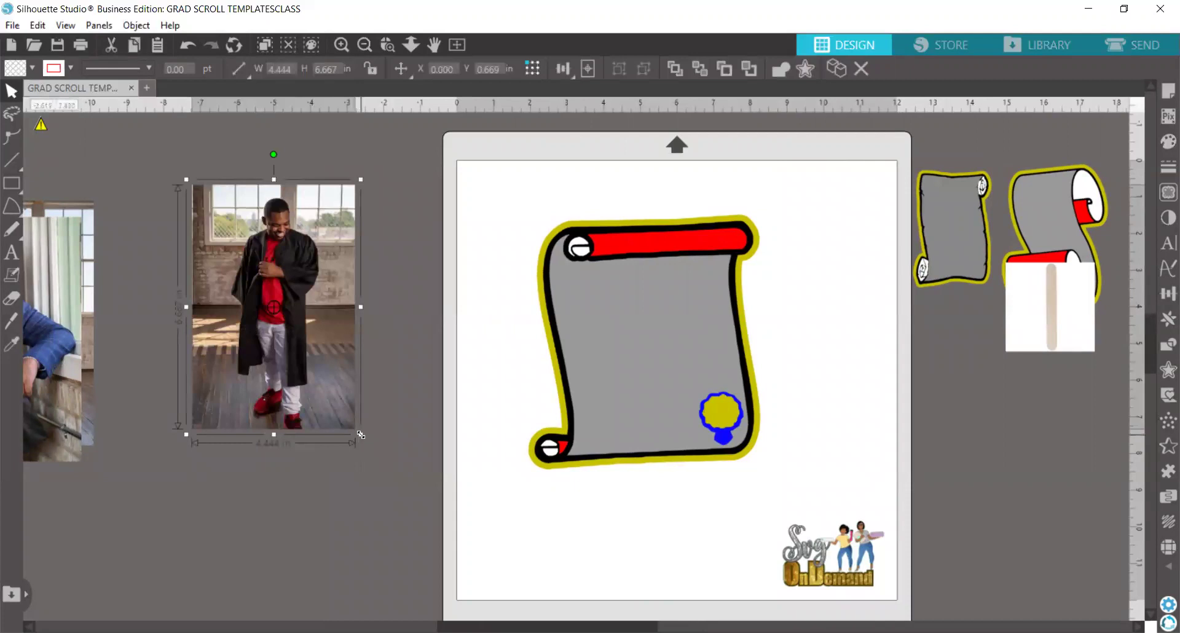
drag(361, 435, 485, 590)
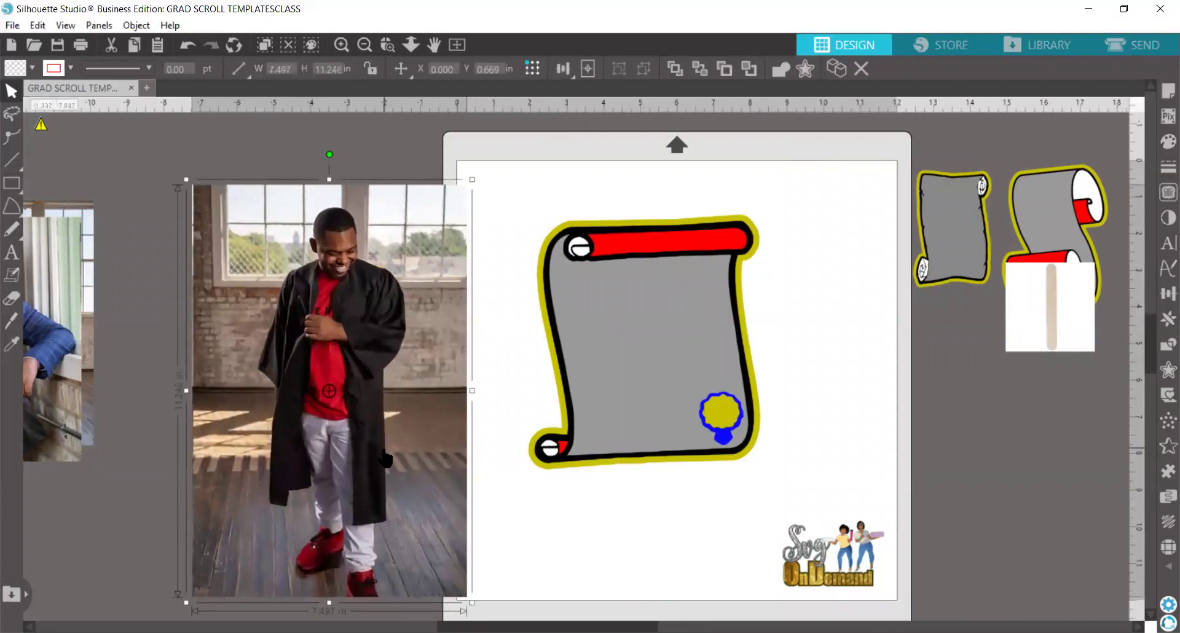
drag(386, 458, 348, 447)
Place the large scroll's gray panel over the gown photo and send the photo behind the panel.
click(636, 356)
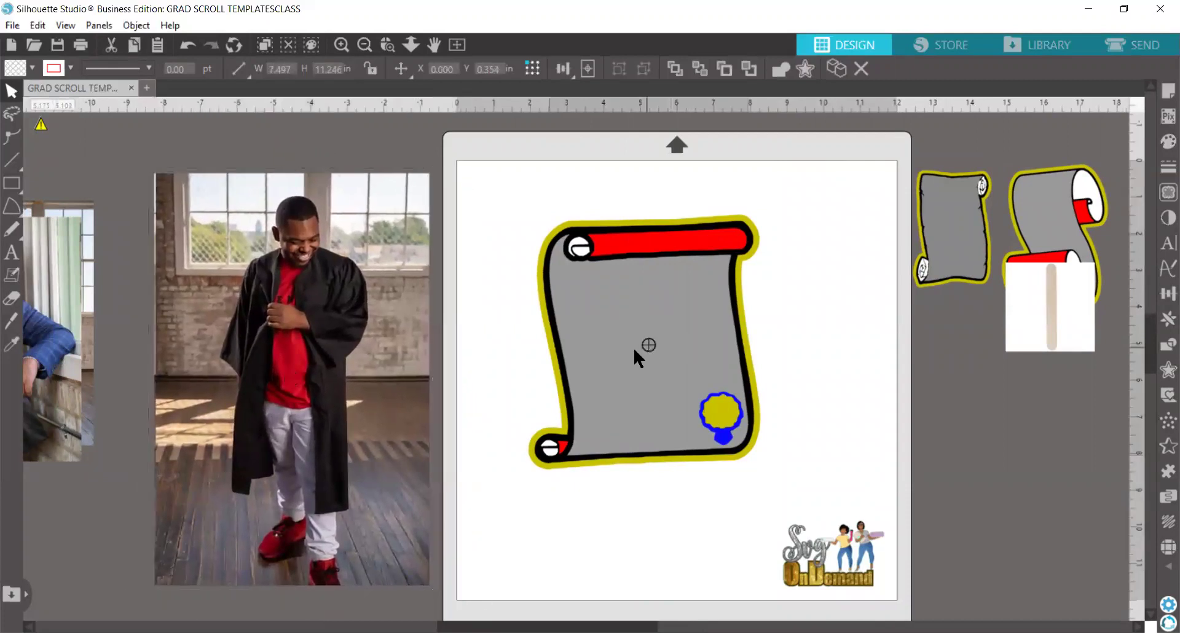
drag(595, 351, 292, 315)
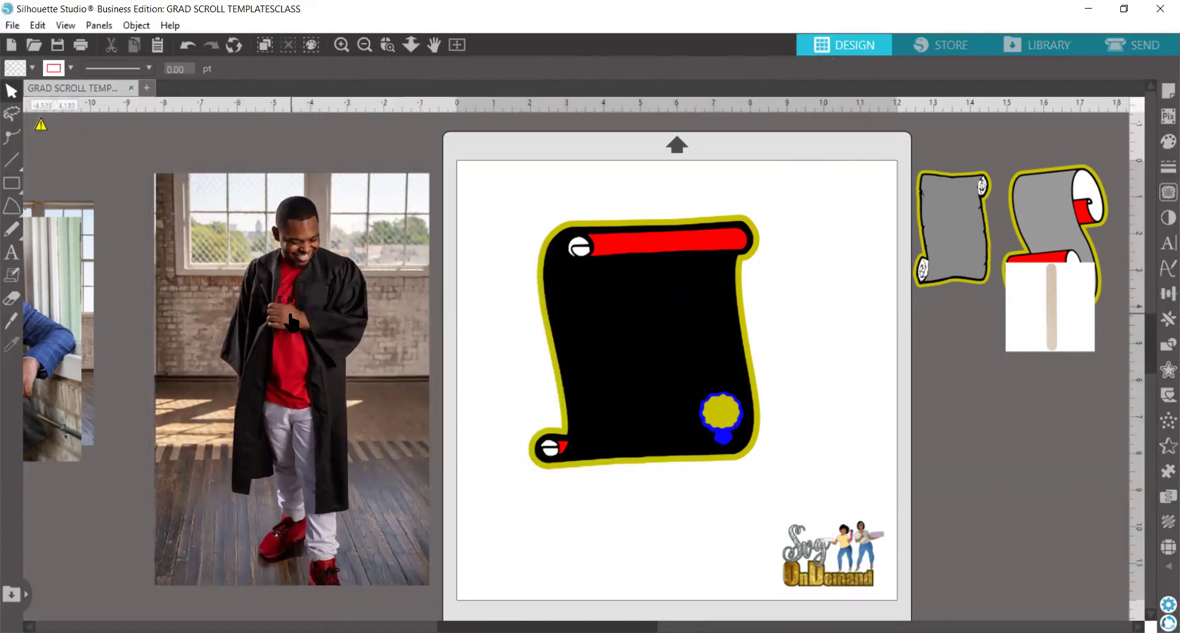
click(379, 231)
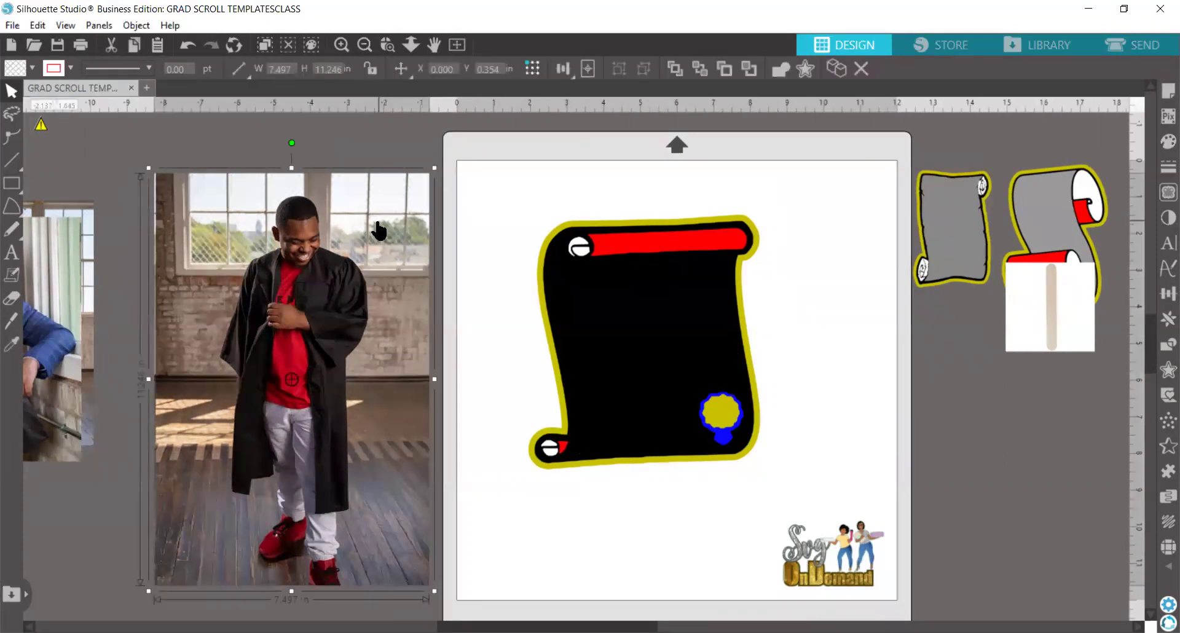
click(701, 68)
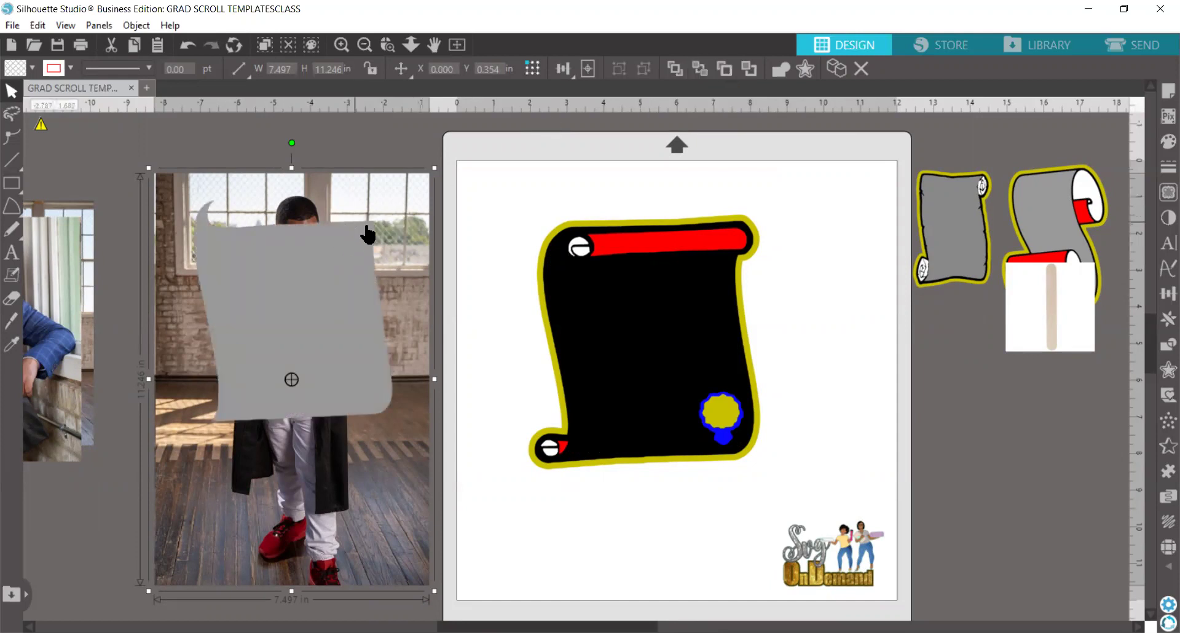
Reposition the gown photo behind the gray panel and enlarge it to about 8.06 by 12.35 in.
drag(390, 212, 384, 239)
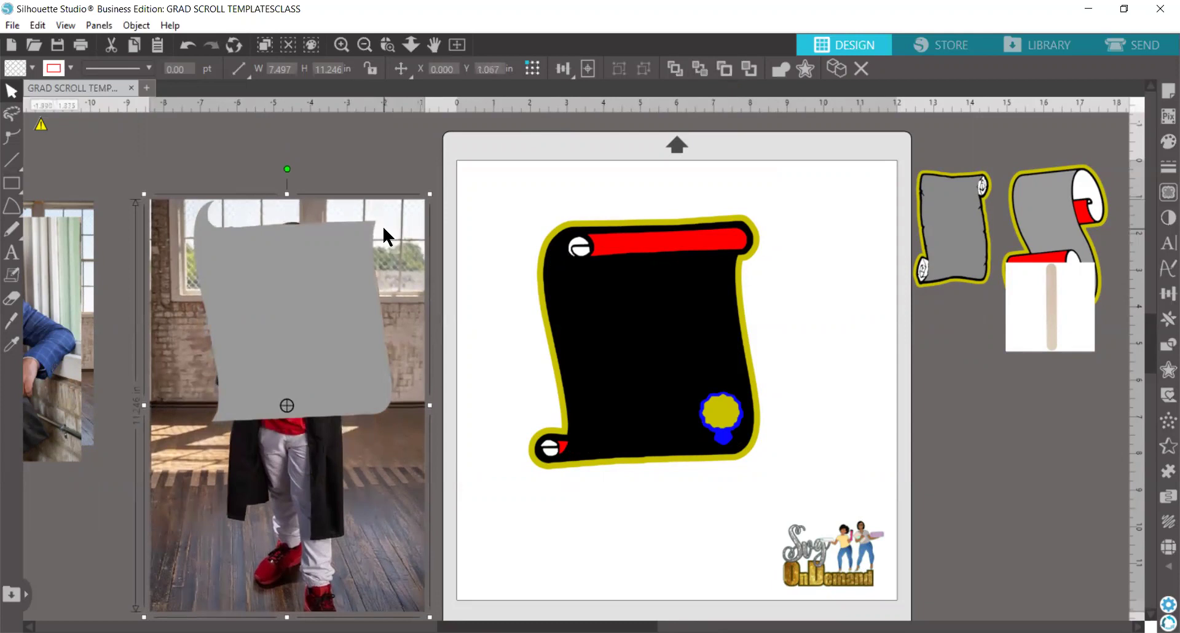
drag(430, 194, 398, 217)
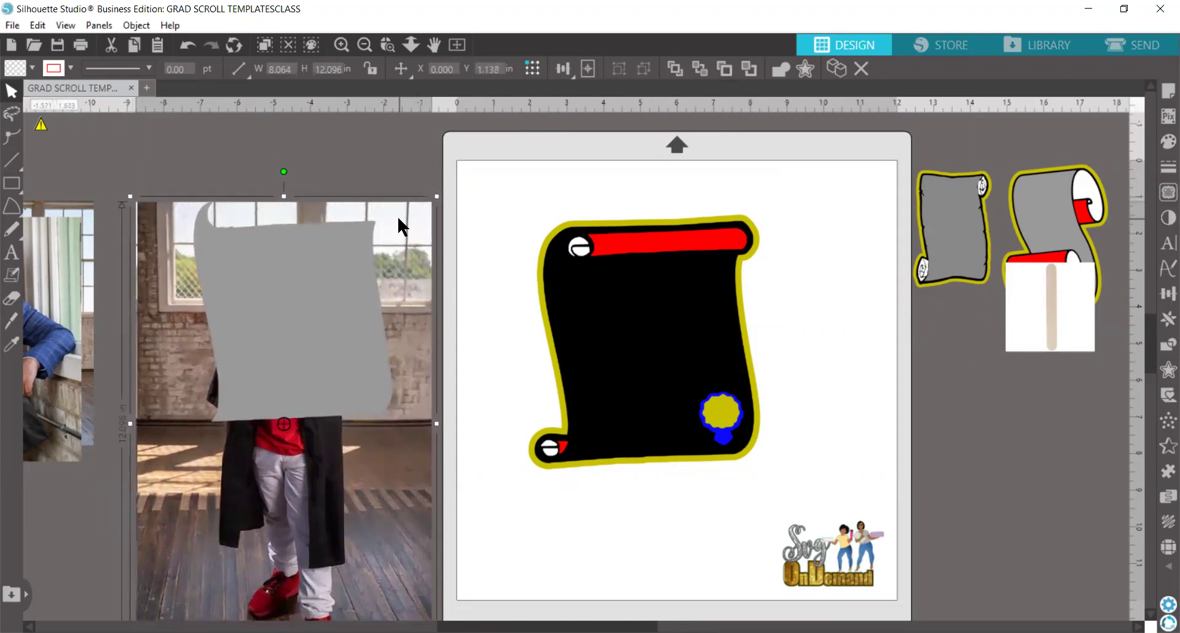
drag(283, 196, 331, 205)
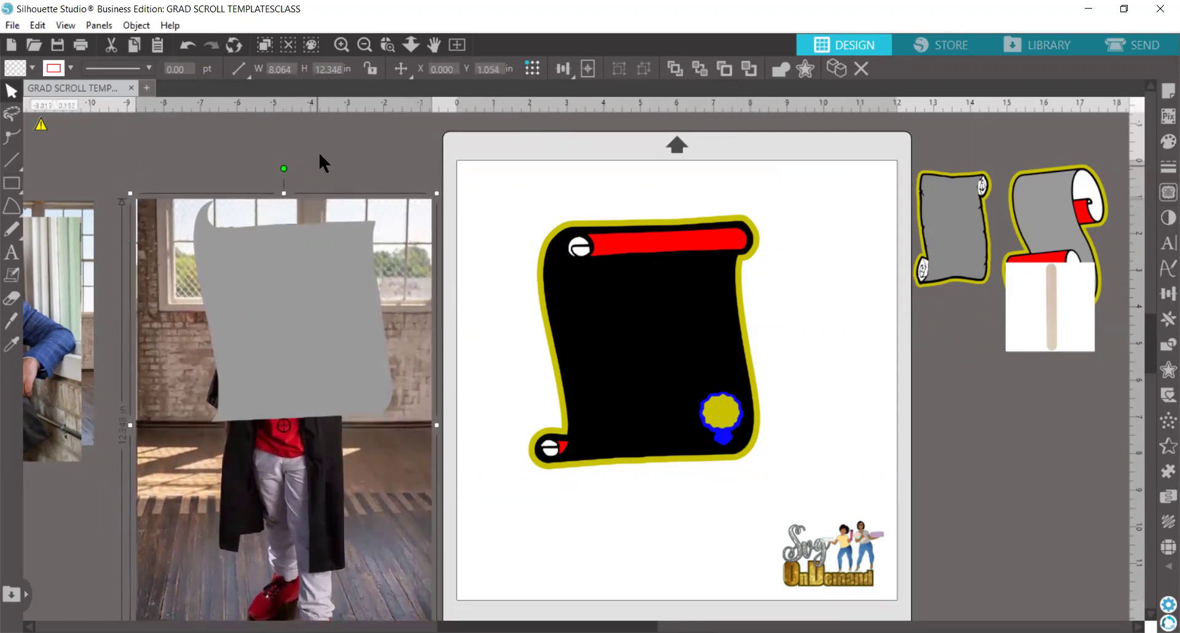
Crop the gown photo to the shape of the gray panel.
drag(320, 151, 285, 357)
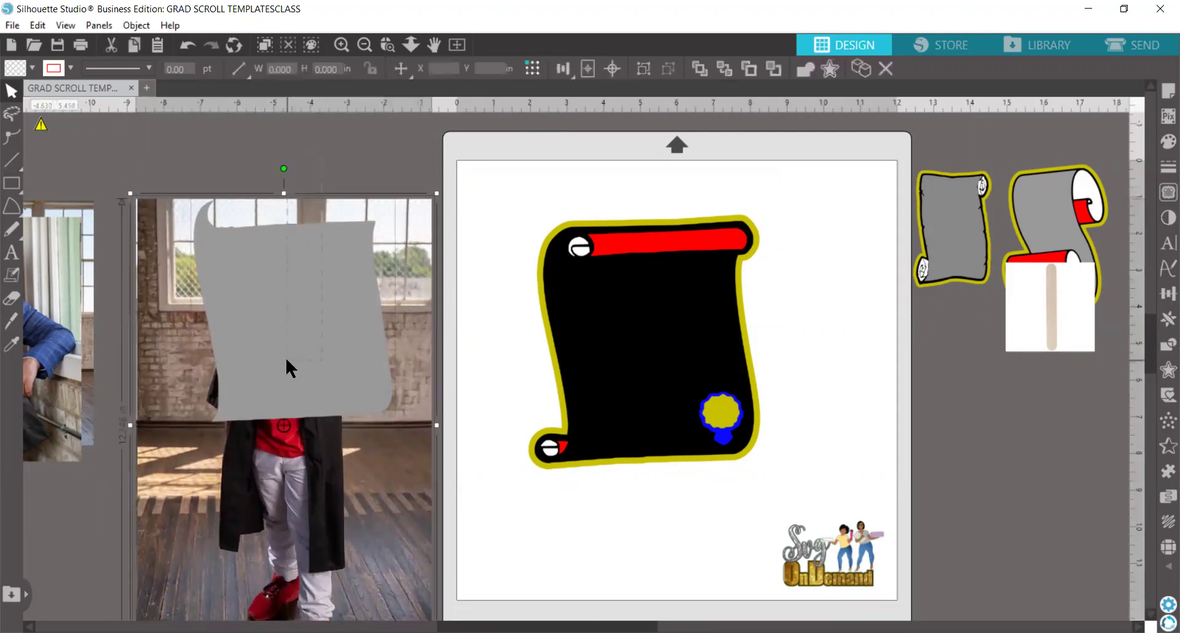
click(136, 26)
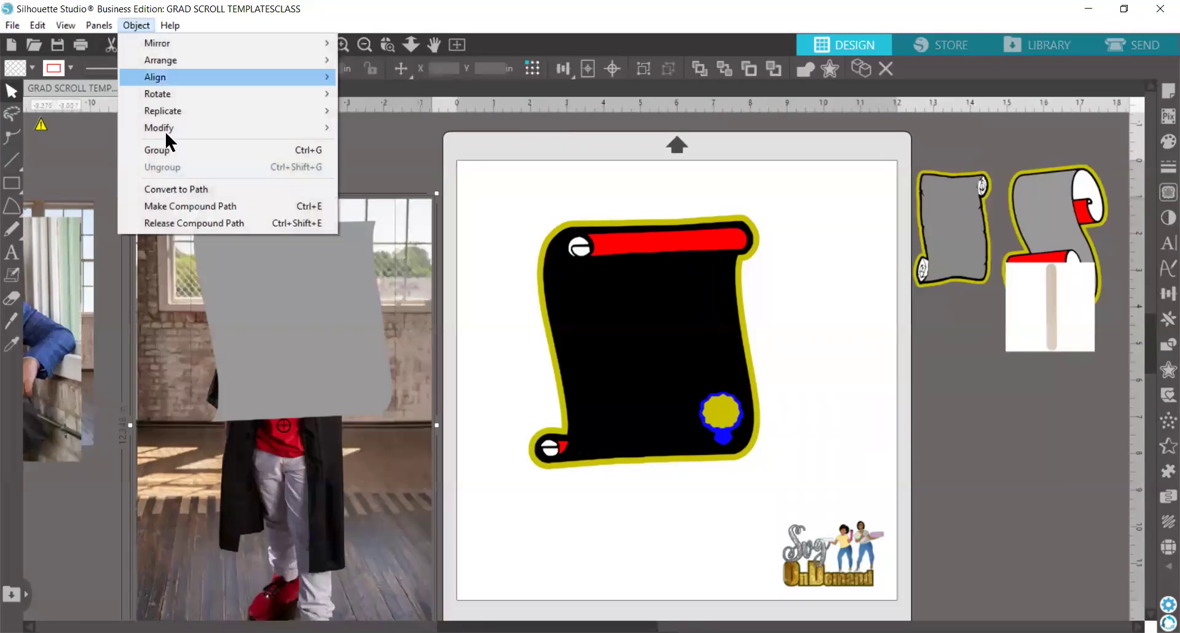
mouse_move(166, 130)
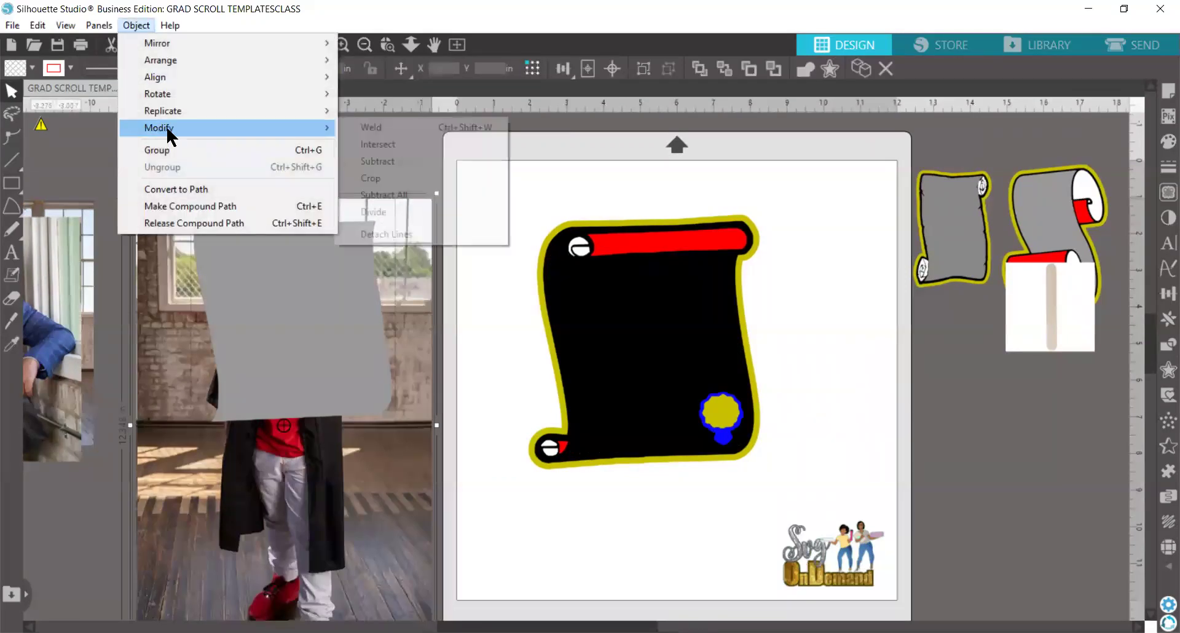
click(386, 180)
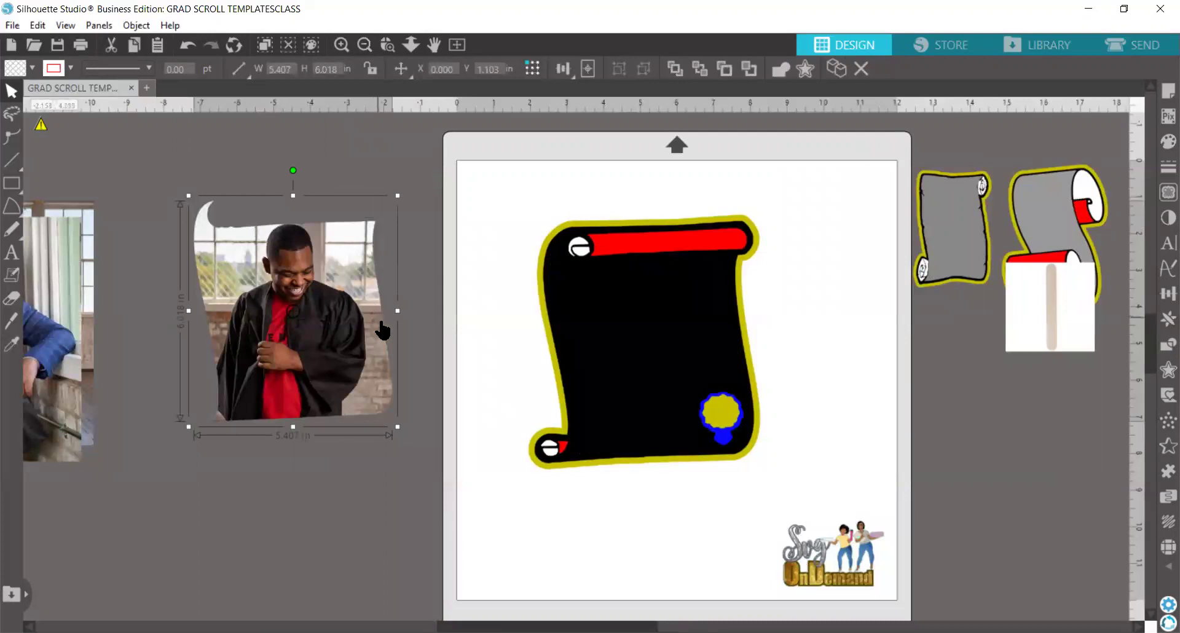
Fit the cropped photo into the black area of the large scroll and deselect it.
click(400, 260)
drag(310, 300, 668, 340)
key(Escape)
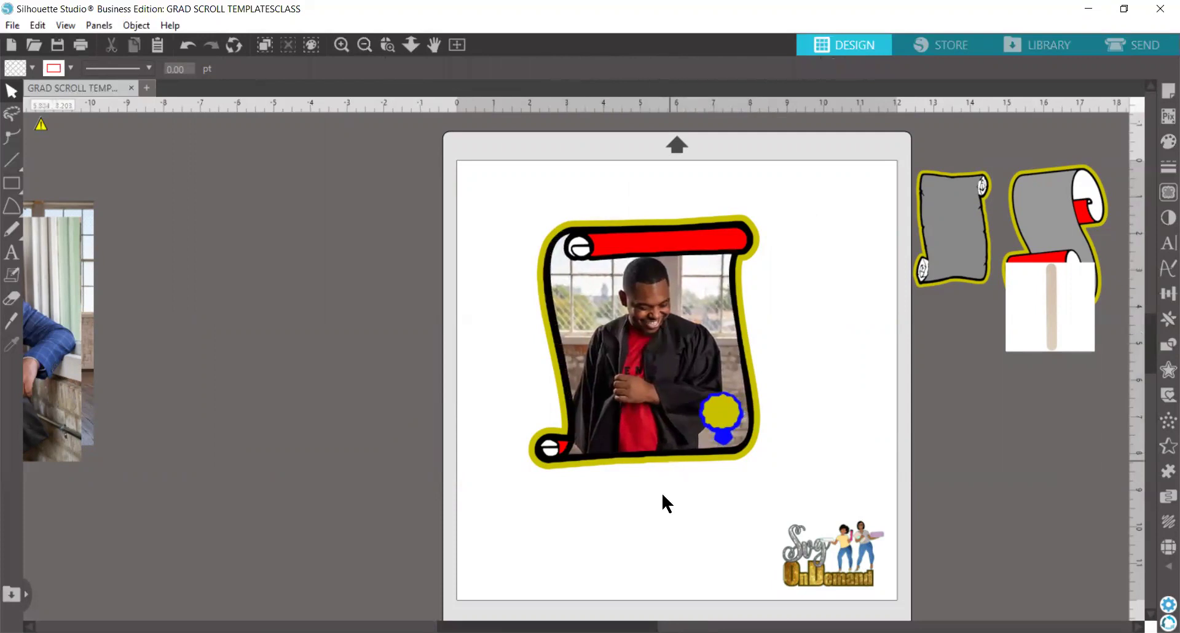
Move the yellow and blue seal off the large scroll to the page's edge beside it.
scroll(661, 492, down, 1)
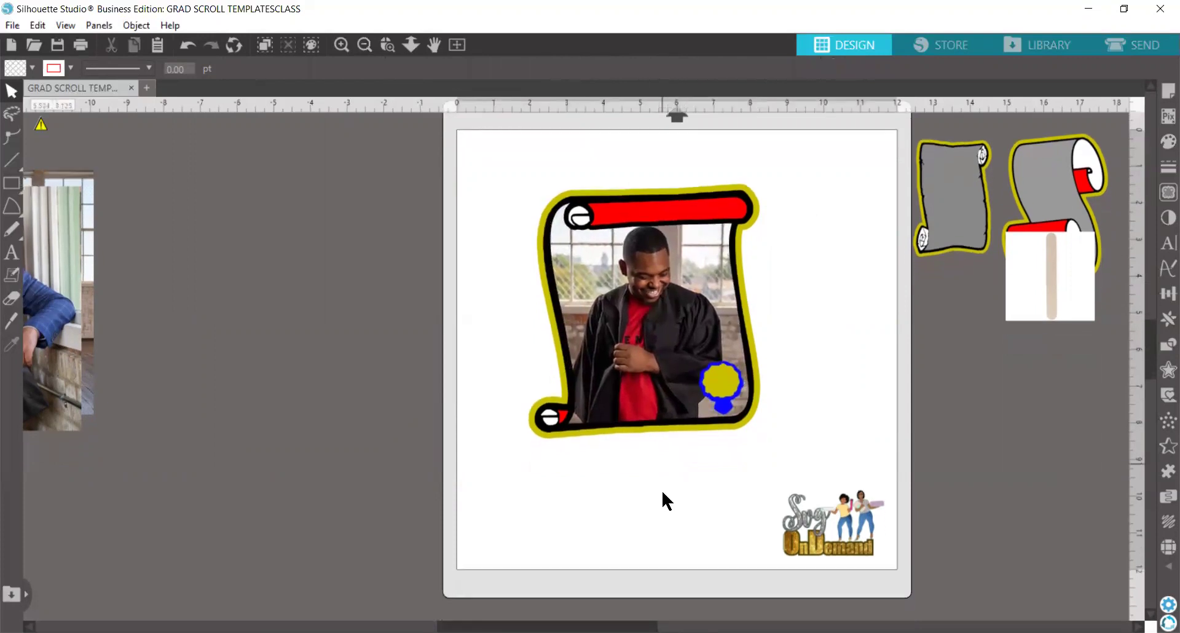
click(725, 413)
drag(727, 416, 899, 429)
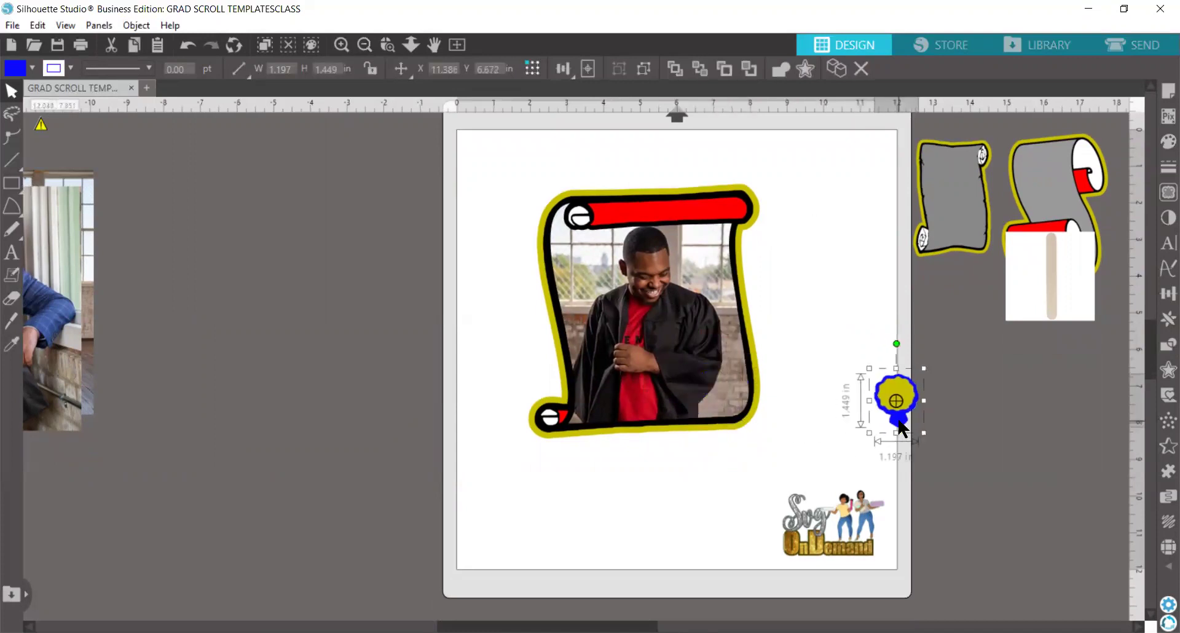
Move the seal back onto the large scroll's lower corner, ungroup its pieces and deselect them.
mouse_move(737, 433)
mouse_down()
mouse_move(431, 378)
mouse_move(742, 383)
mouse_move(724, 421)
mouse_up()
right_click(724, 420)
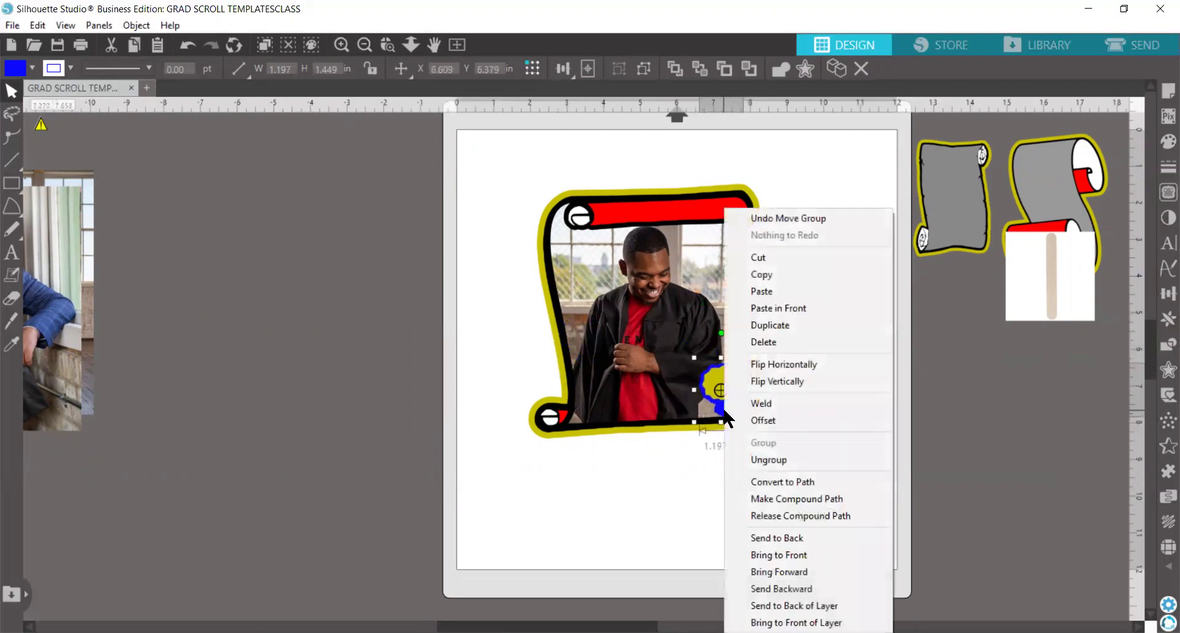
click(754, 460)
click(786, 431)
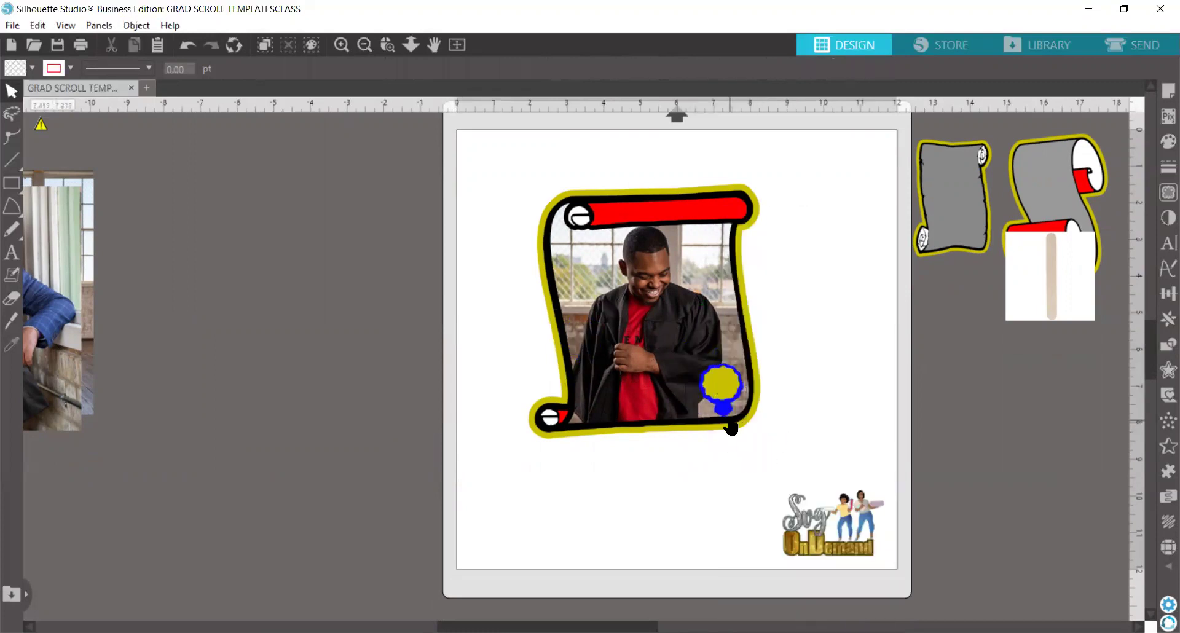
Recolor the fill and outline of the seal's blue base with the red sampled from the graduate's clothing in the photo.
click(729, 423)
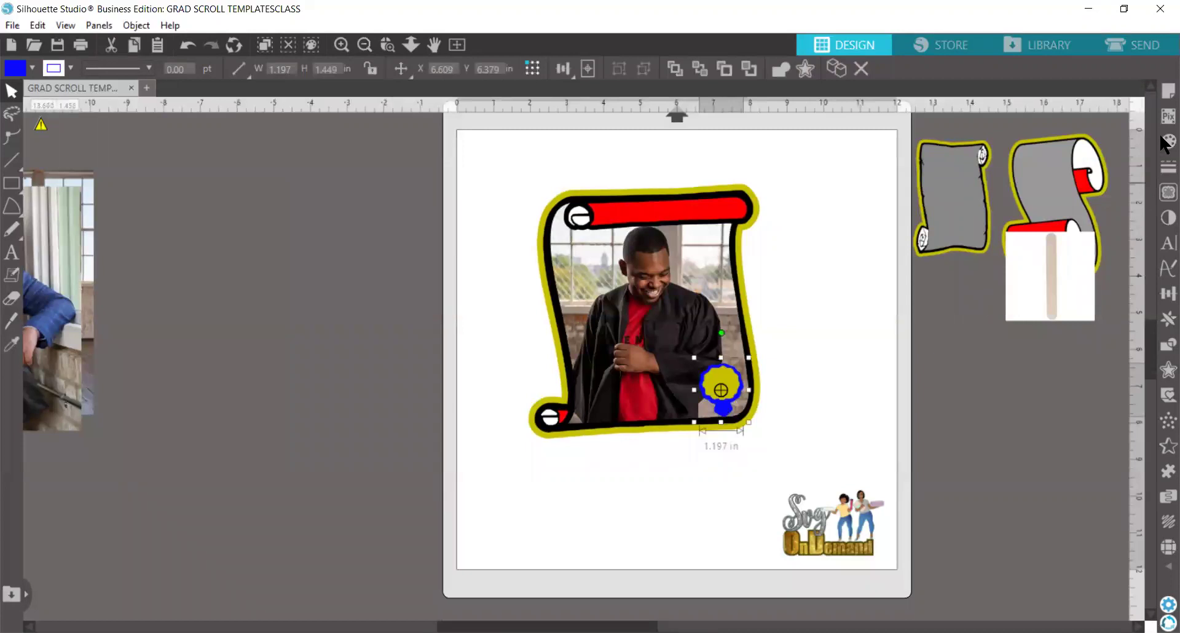
click(1069, 187)
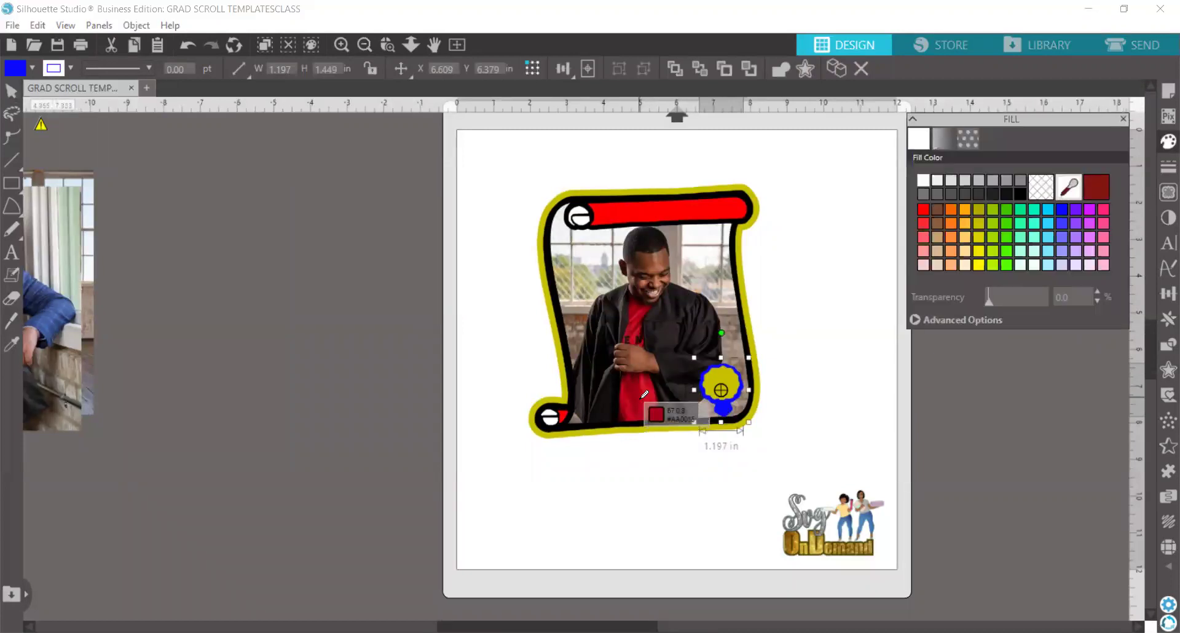
click(799, 418)
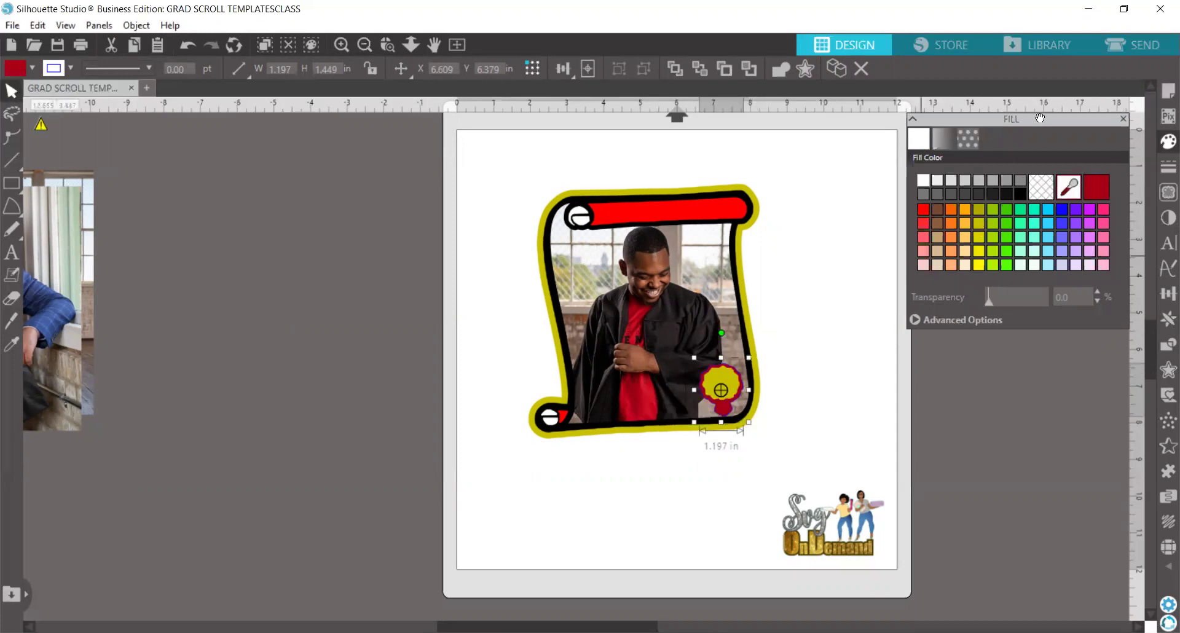
drag(344, 310, 356, 185)
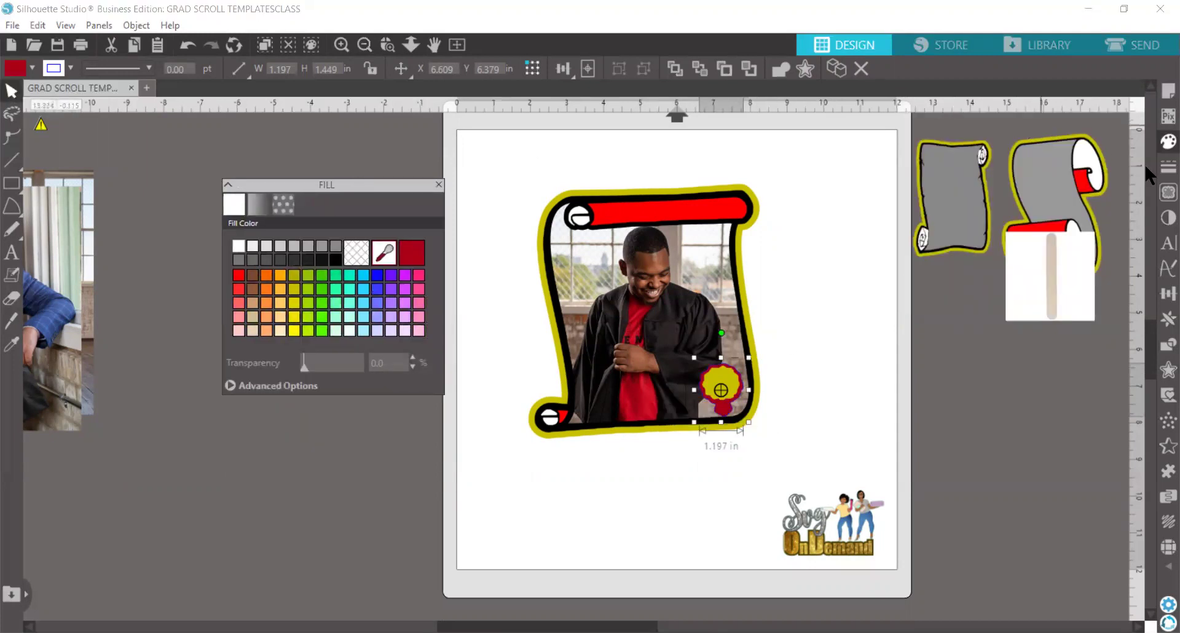
click(1168, 166)
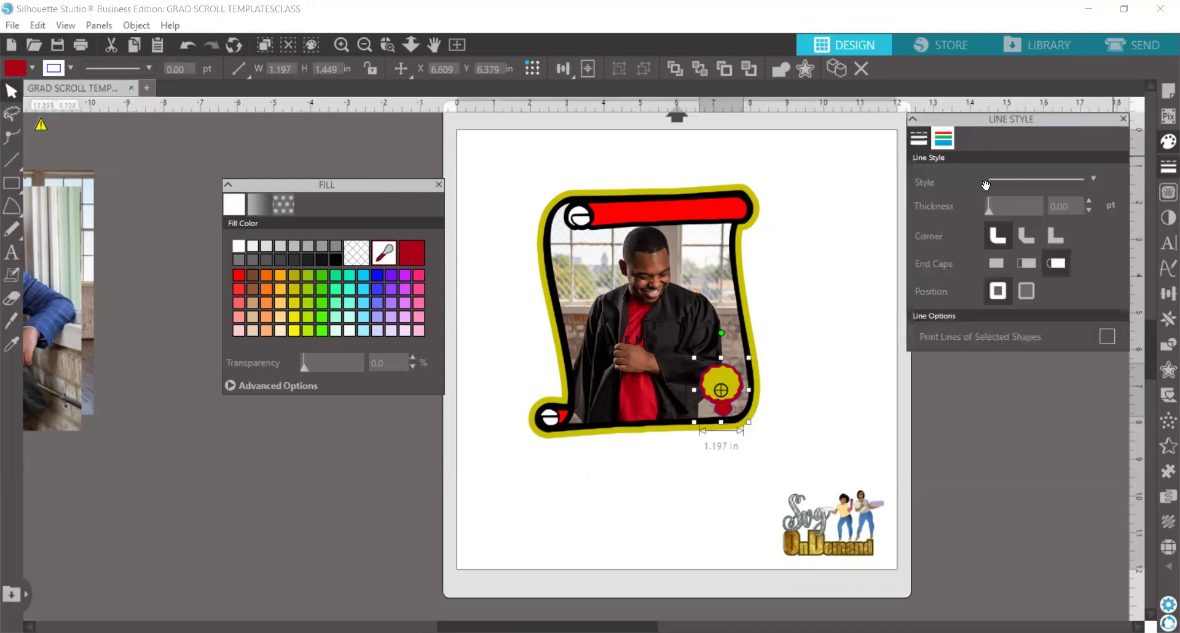
drag(1057, 104, 341, 407)
click(227, 423)
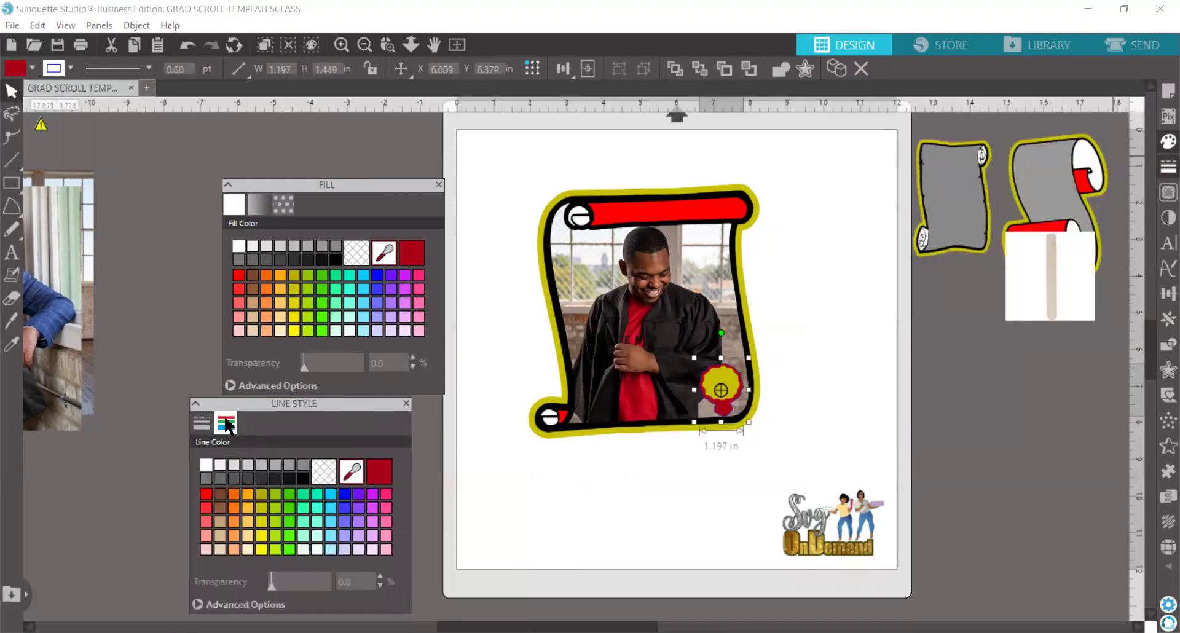
Set the fill and outline of the seal's yellow center to black.
click(729, 390)
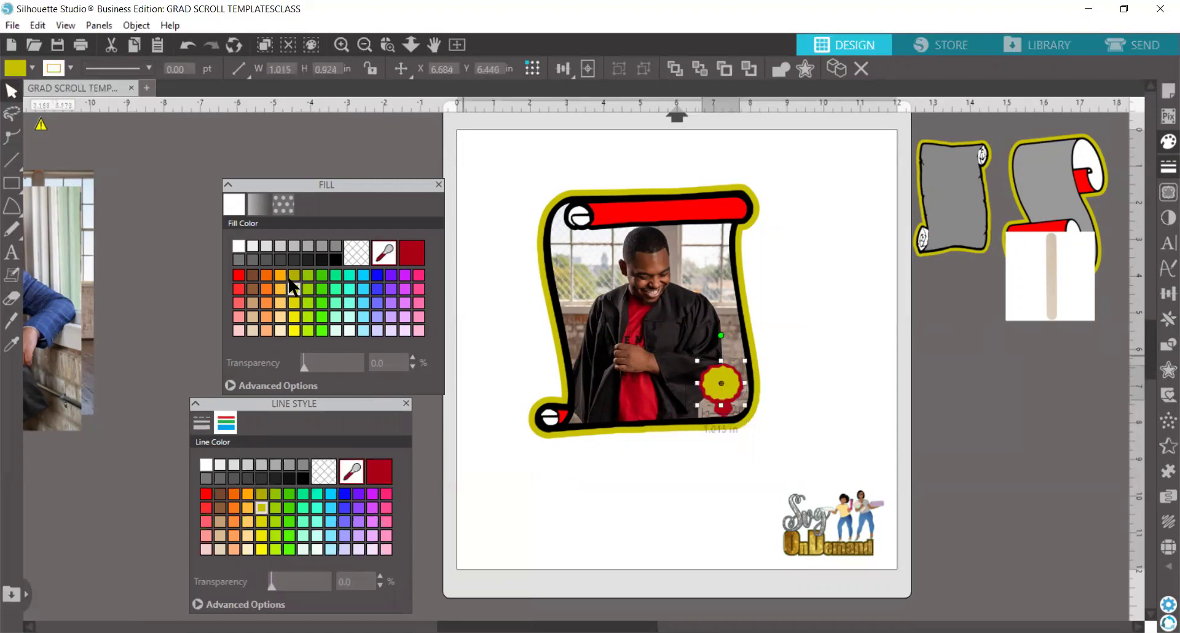
click(335, 260)
click(302, 479)
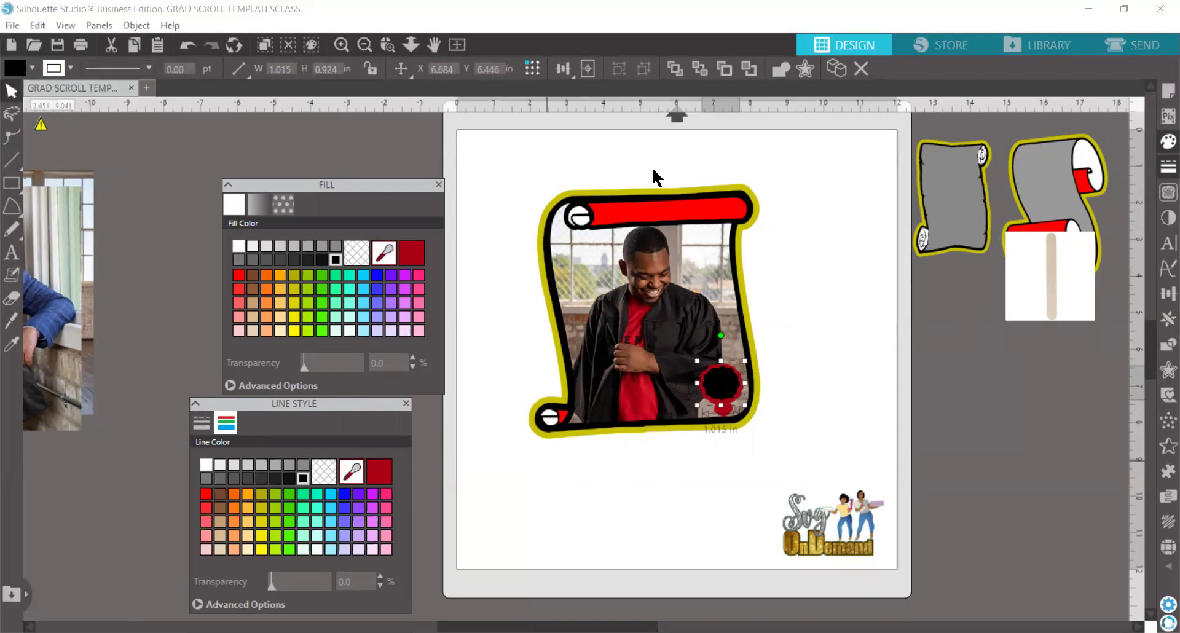
Recolor the fill and outline of the large scroll's bright red areas with the sampled dark red.
click(649, 219)
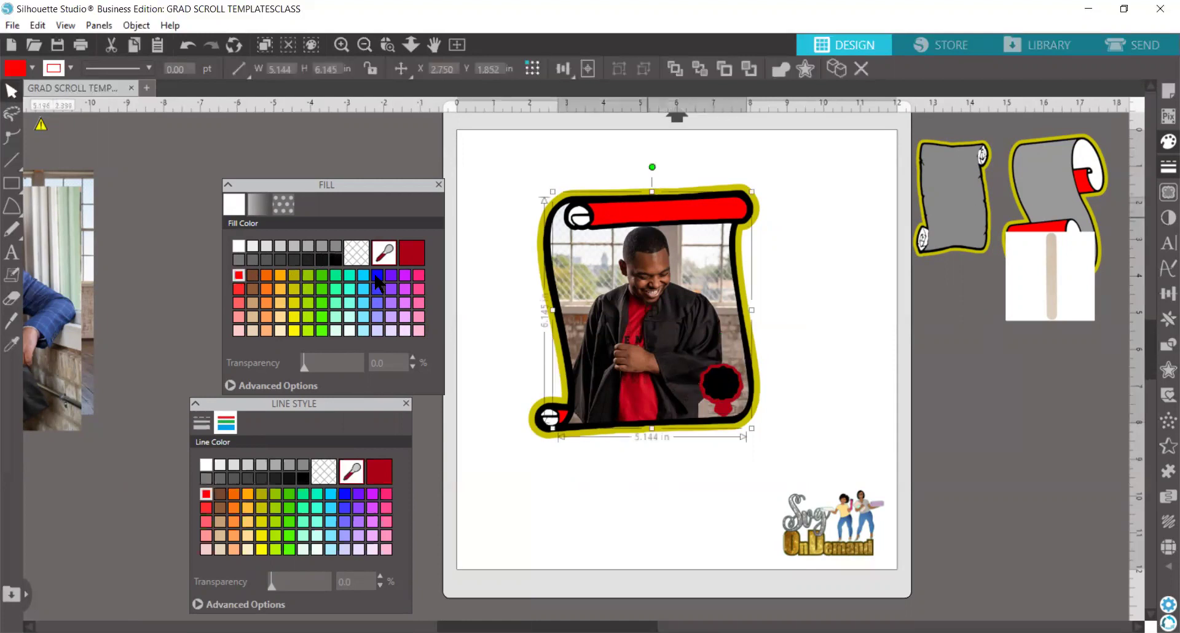
click(416, 253)
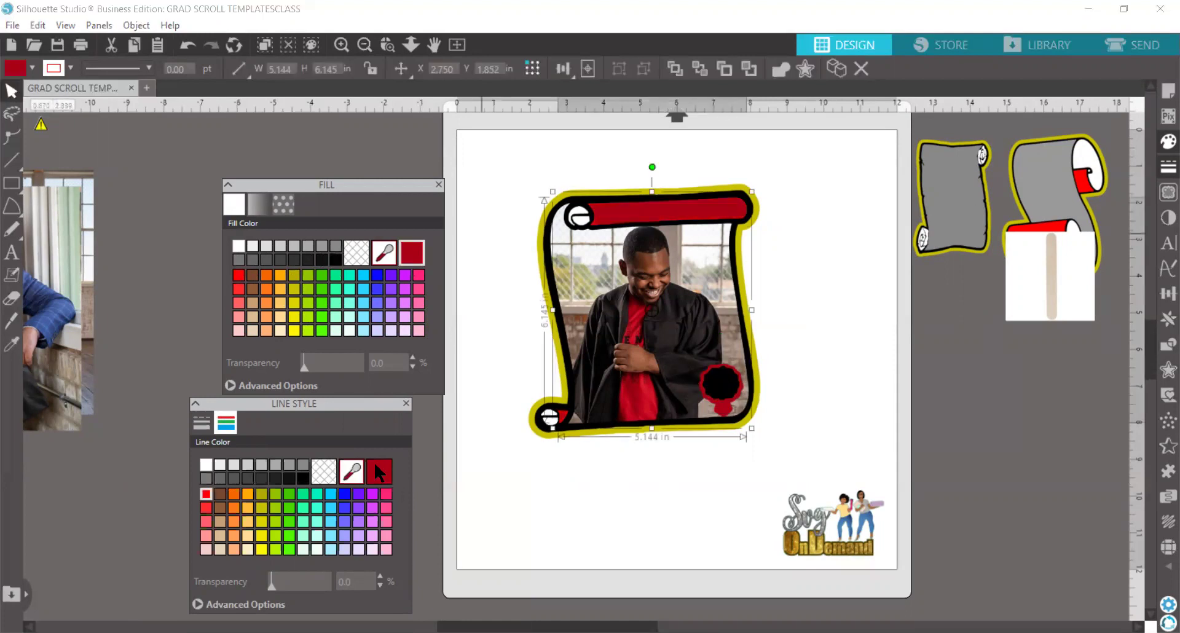
click(376, 471)
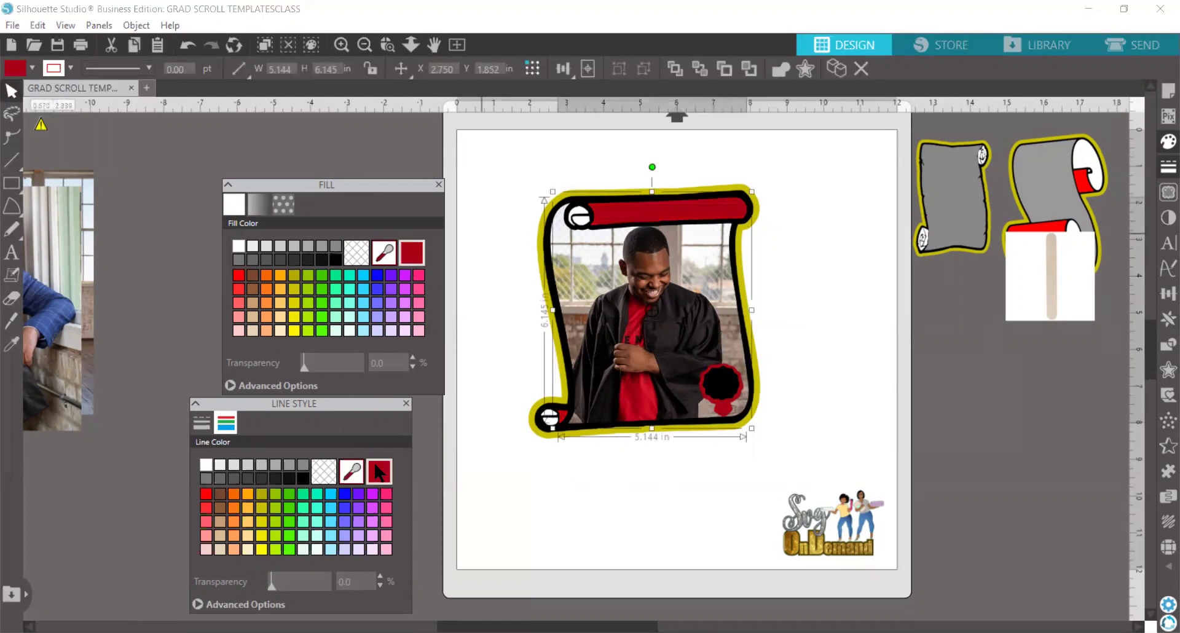
Recolor the yellow border shape behind the large scroll with the sampled dark red, keeping it in its original position.
click(553, 206)
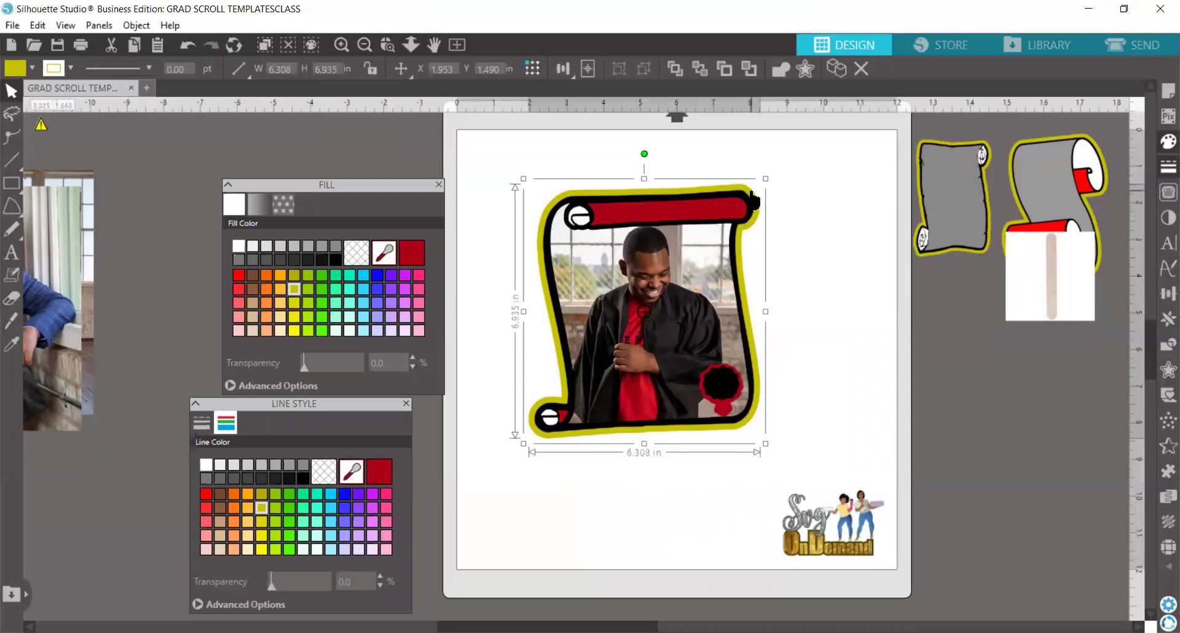
drag(754, 201, 785, 191)
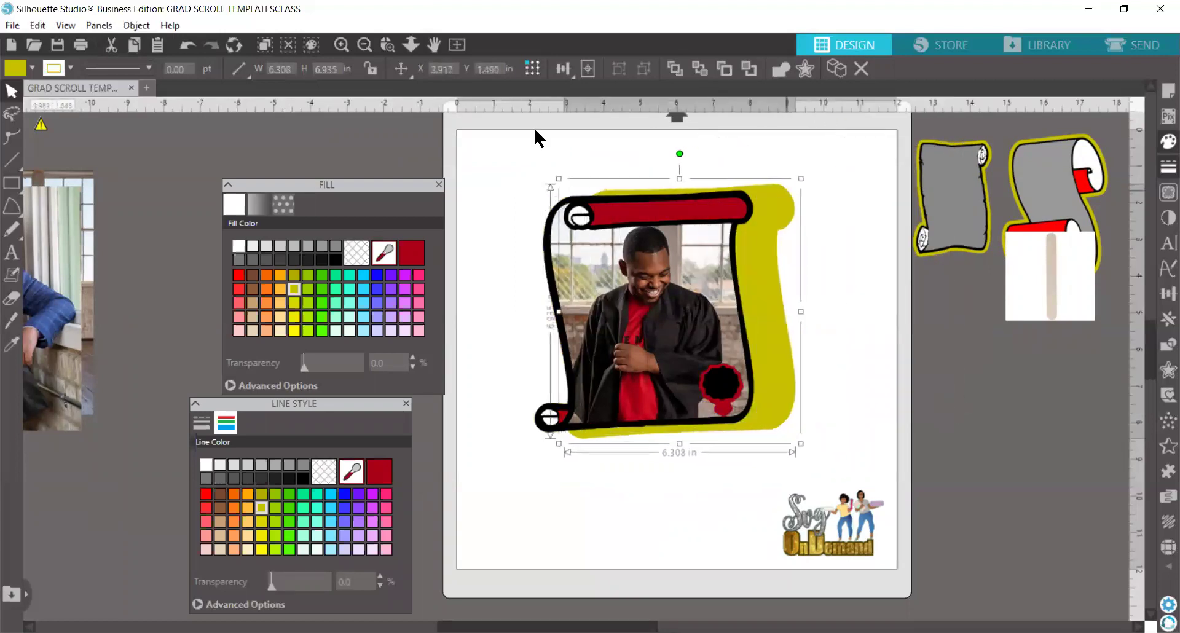
click(188, 44)
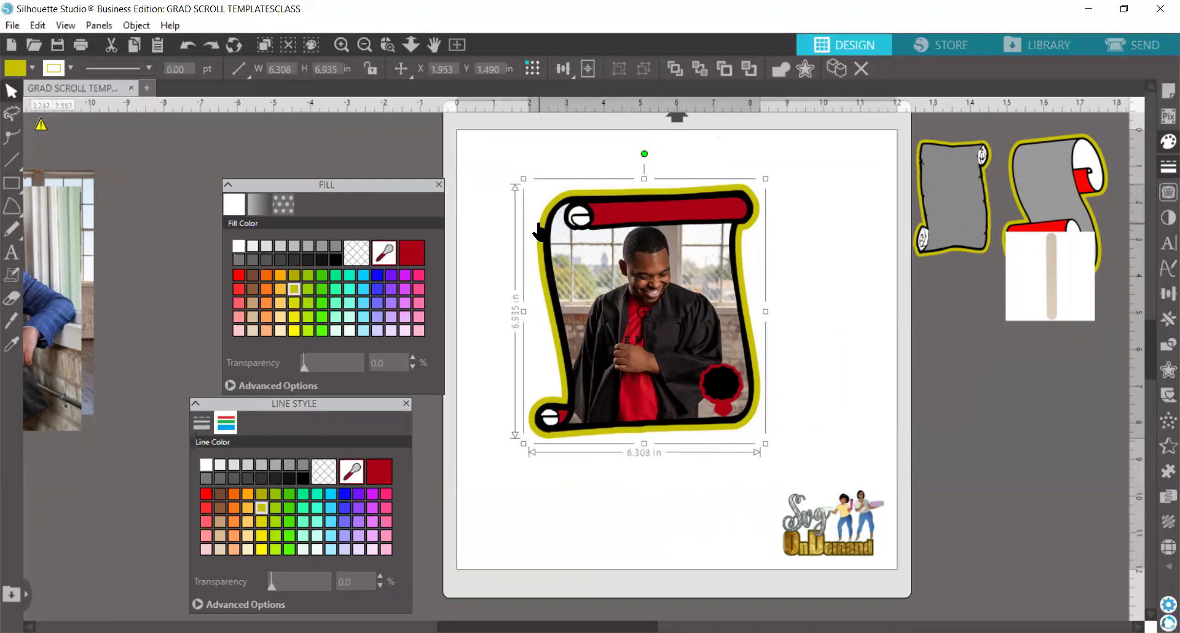
click(408, 244)
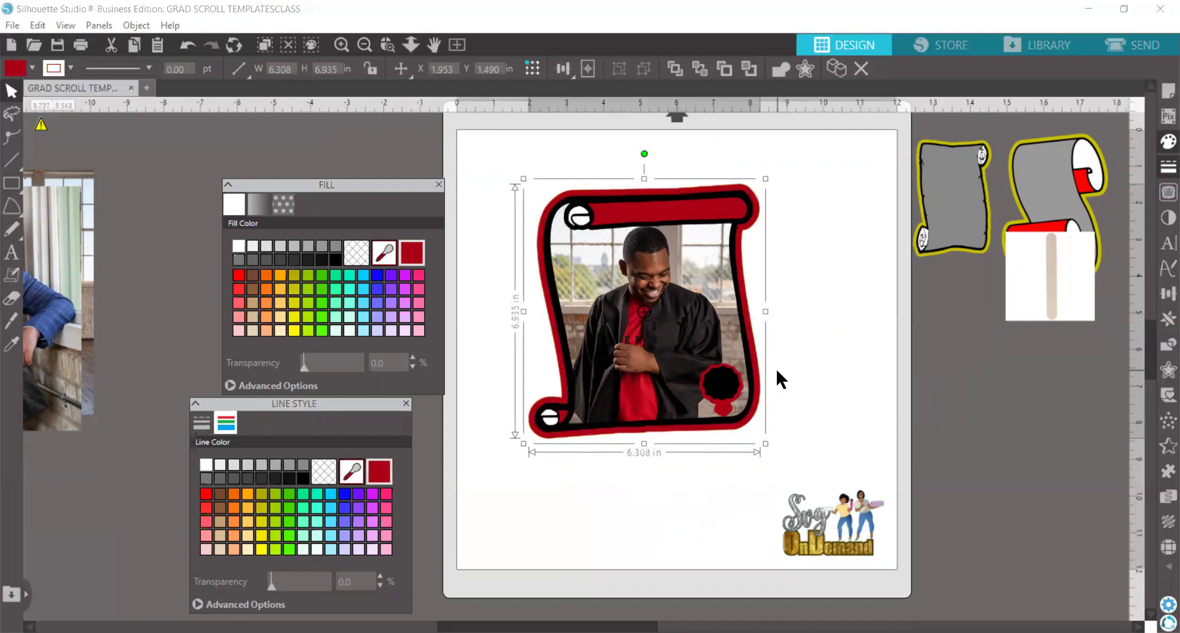
Apply a gold gradient fill to the large scroll's outer border.
click(259, 205)
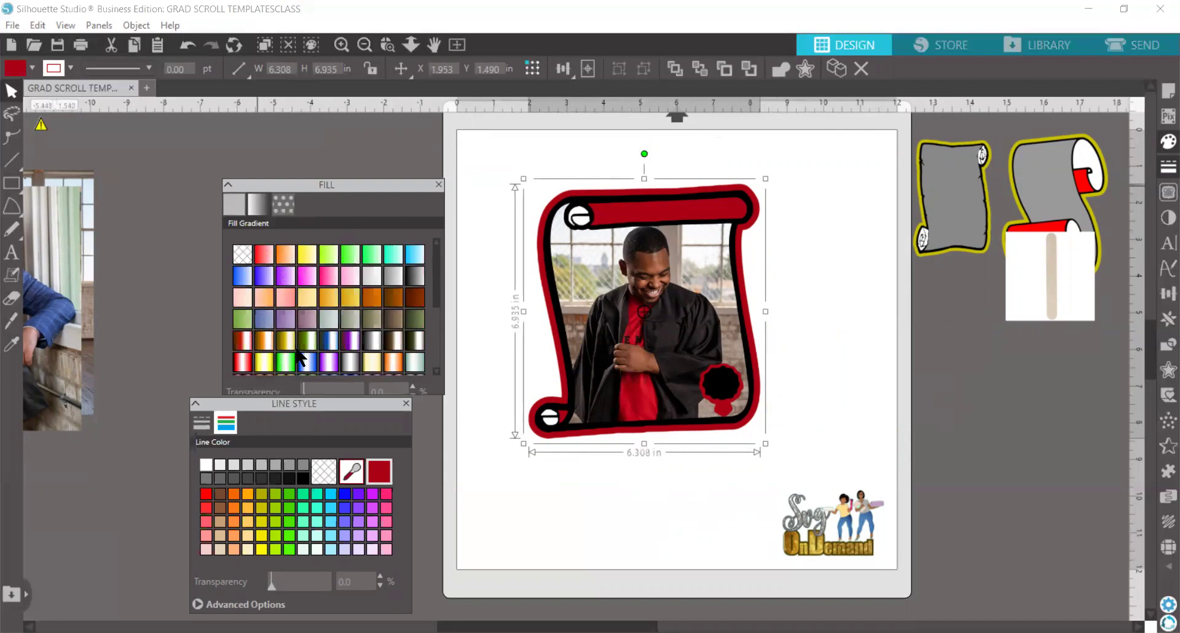
click(394, 341)
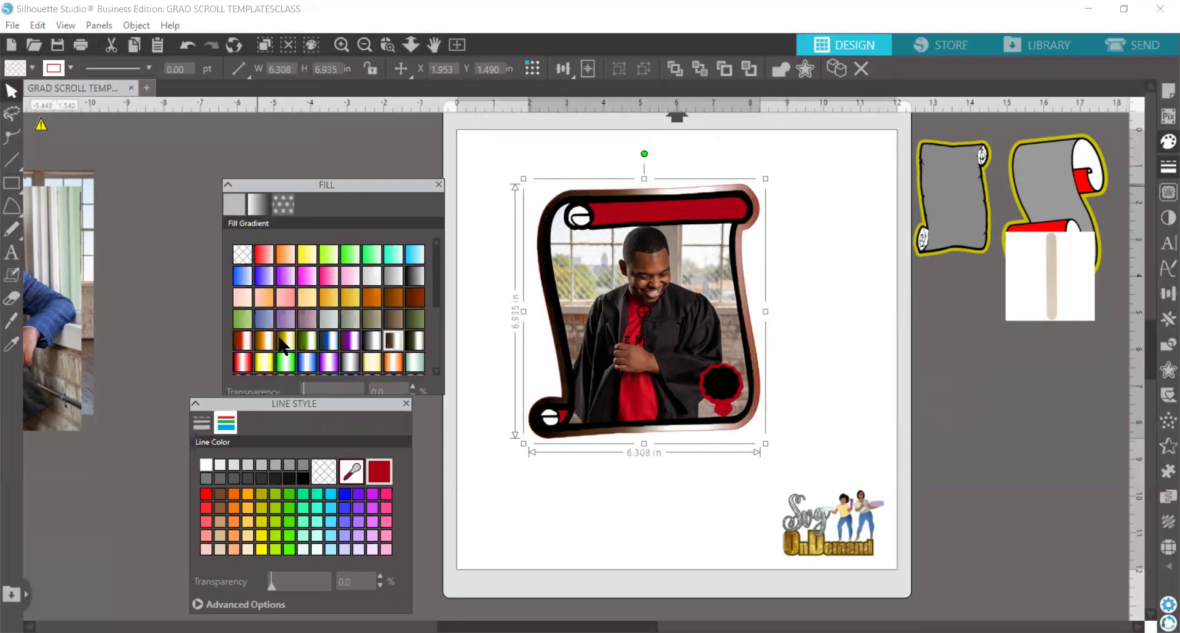
click(350, 298)
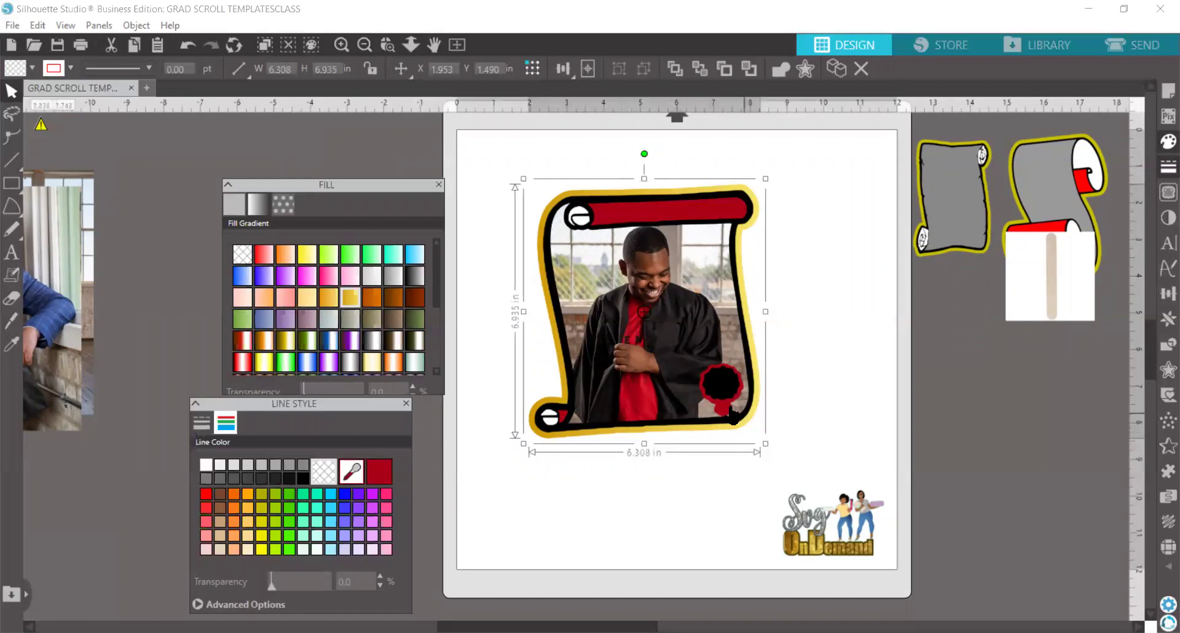
Delete the seal's black center and its dark red base from the large scroll.
click(720, 403)
key(Delete)
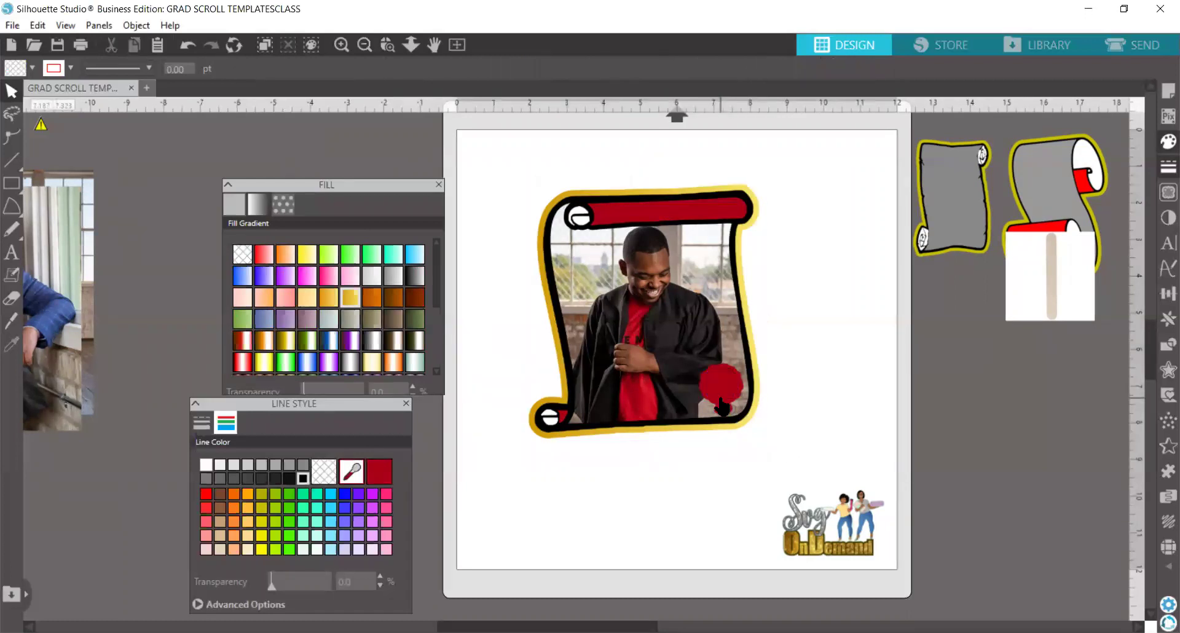
click(724, 396)
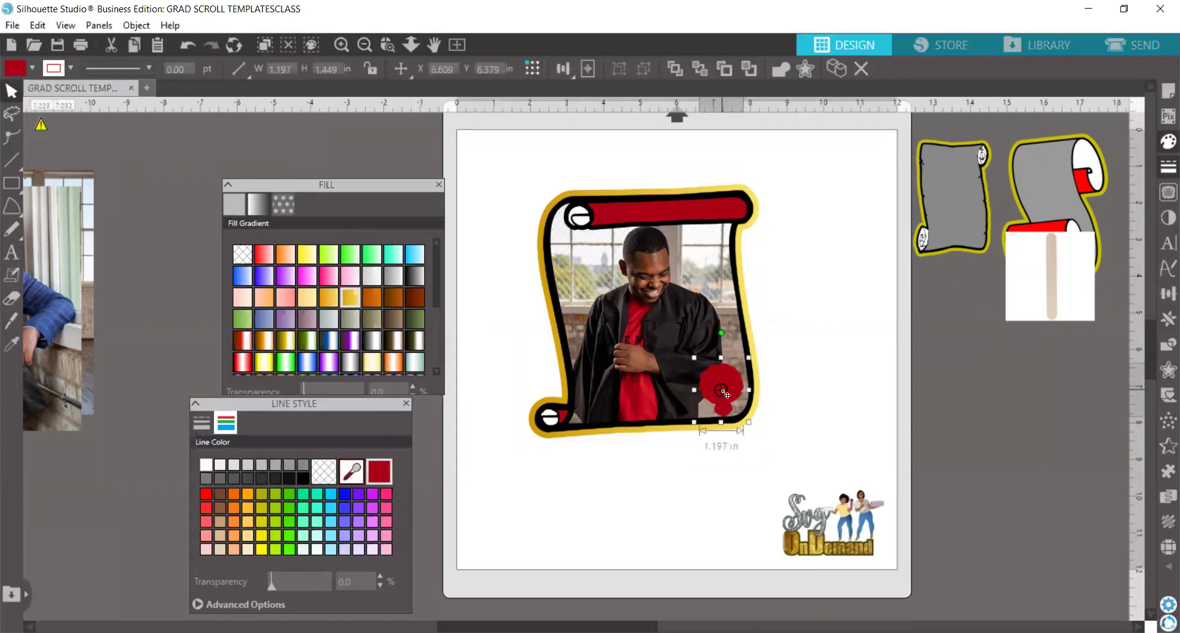
key(Delete)
Group all pieces of the large scroll together with its cropped photo.
drag(810, 420, 511, 170)
right_click(595, 256)
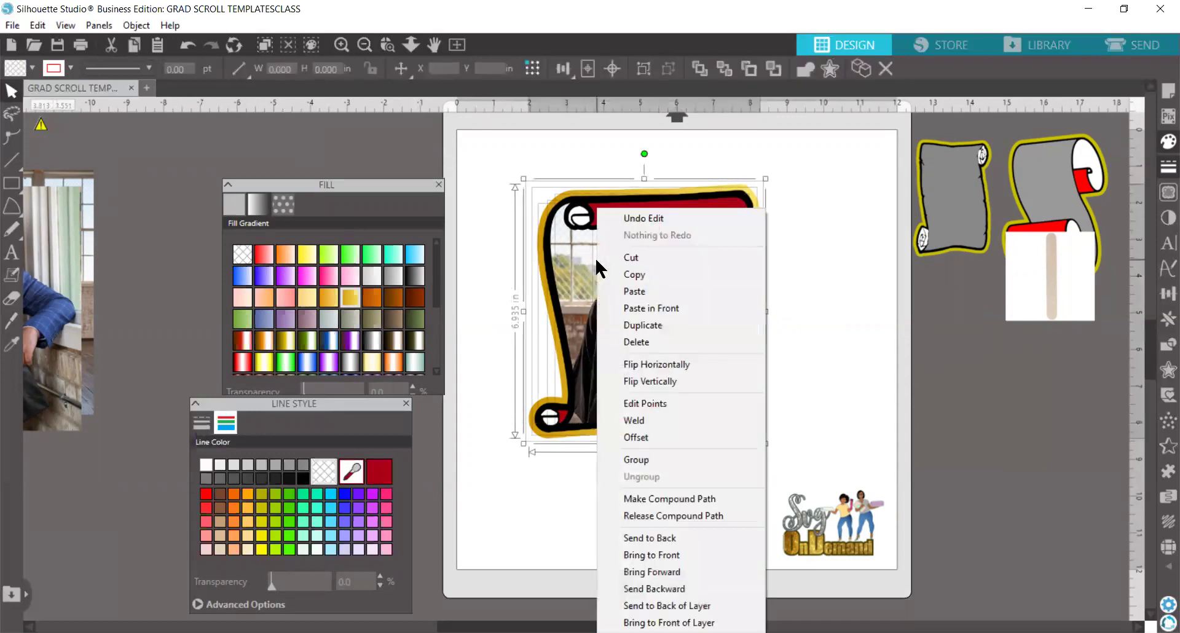
click(654, 460)
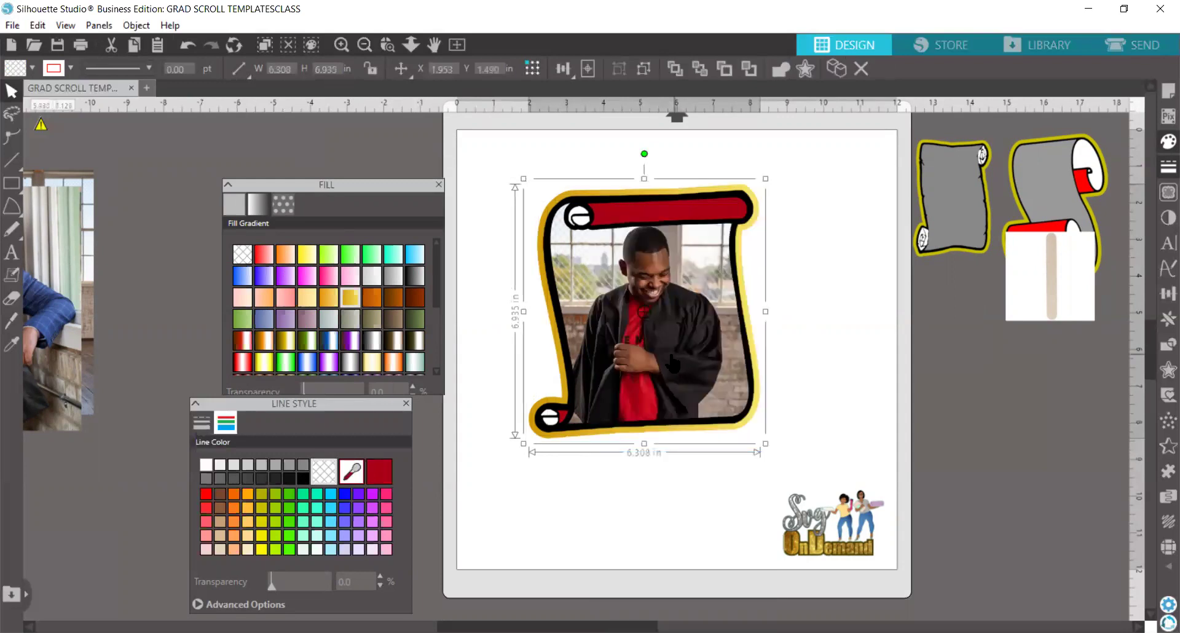
Shrink the grouped scroll and place it in the page's upper-left corner.
drag(679, 342, 612, 308)
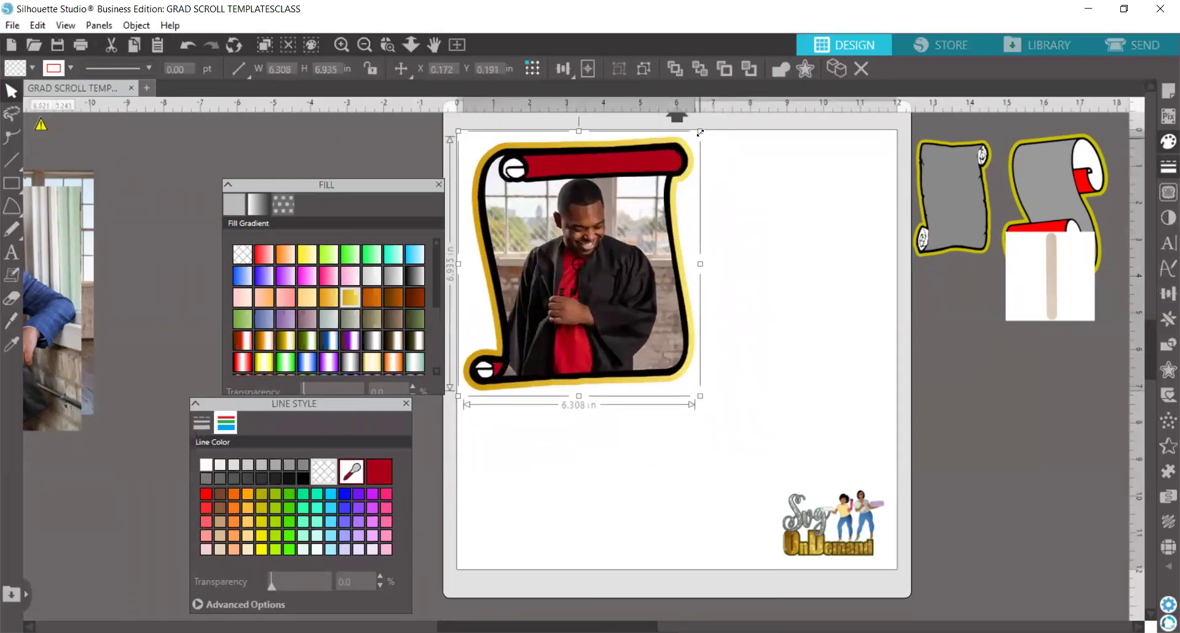
drag(700, 130, 606, 237)
drag(562, 296, 572, 195)
Move the narrow scroll with two curled corners onto the page, ungroup it and deselect its pieces.
drag(919, 211, 670, 282)
right_click(668, 282)
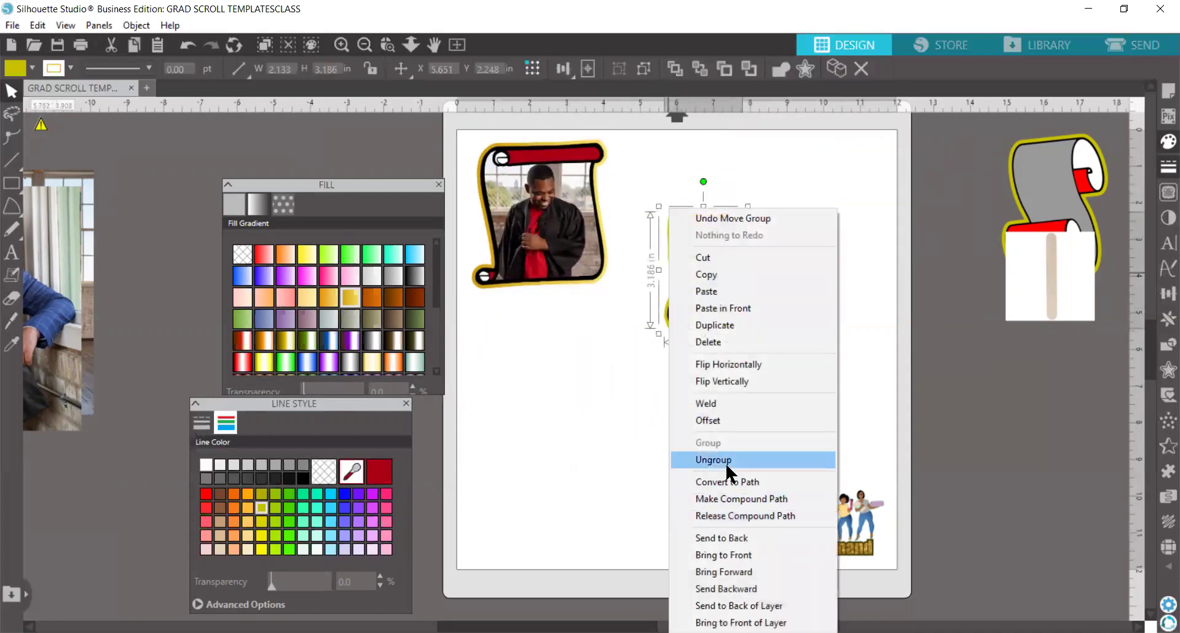
click(727, 462)
click(605, 408)
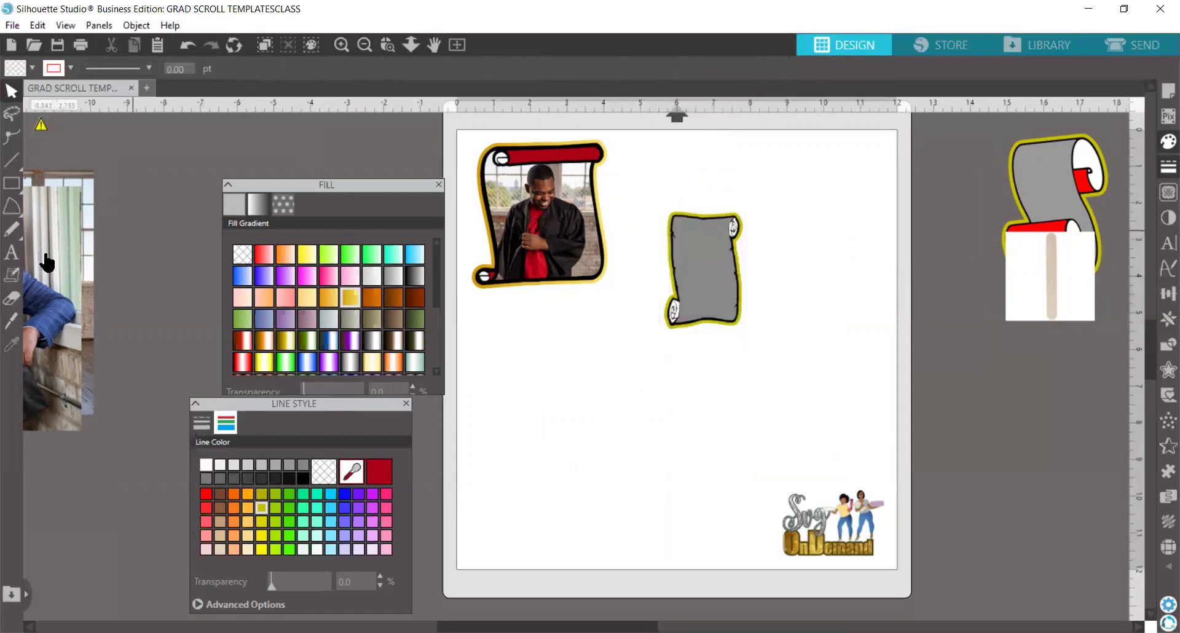
Place the blue suit photo below the finished scroll and layer it behind the narrow scroll's gray panel.
drag(46, 268, 601, 391)
drag(703, 270, 551, 391)
click(551, 390)
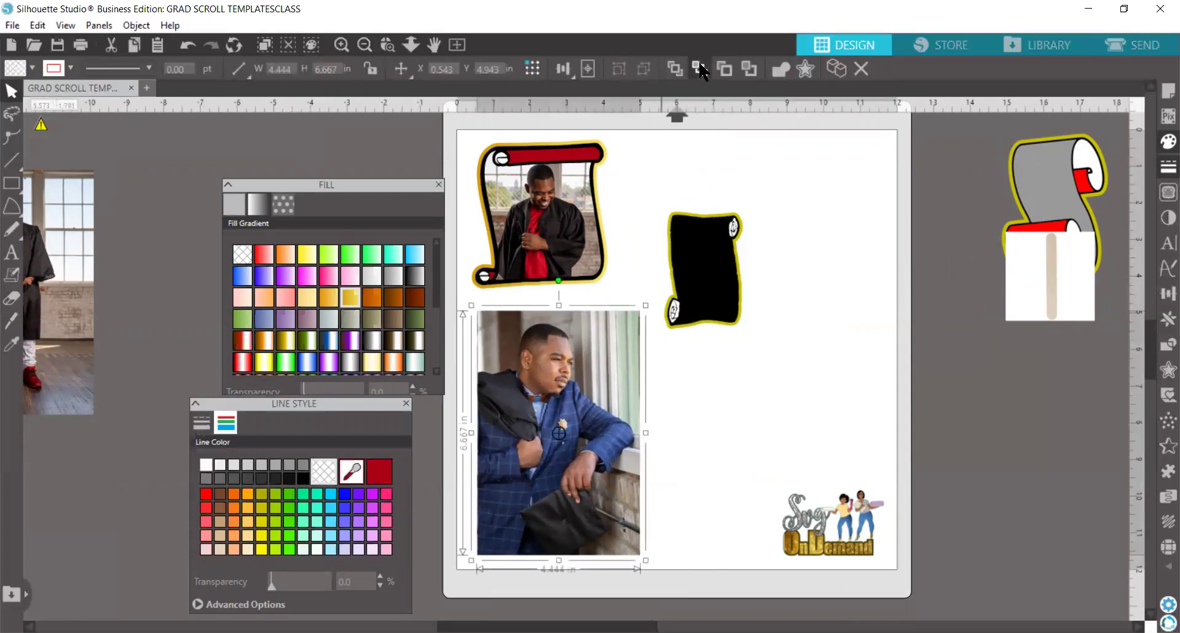
click(701, 69)
Shrink the suit photo to about 3.35 by 5.02 in behind the gray panel and crop it to the panel's shape.
drag(611, 314, 601, 378)
drag(551, 452, 583, 455)
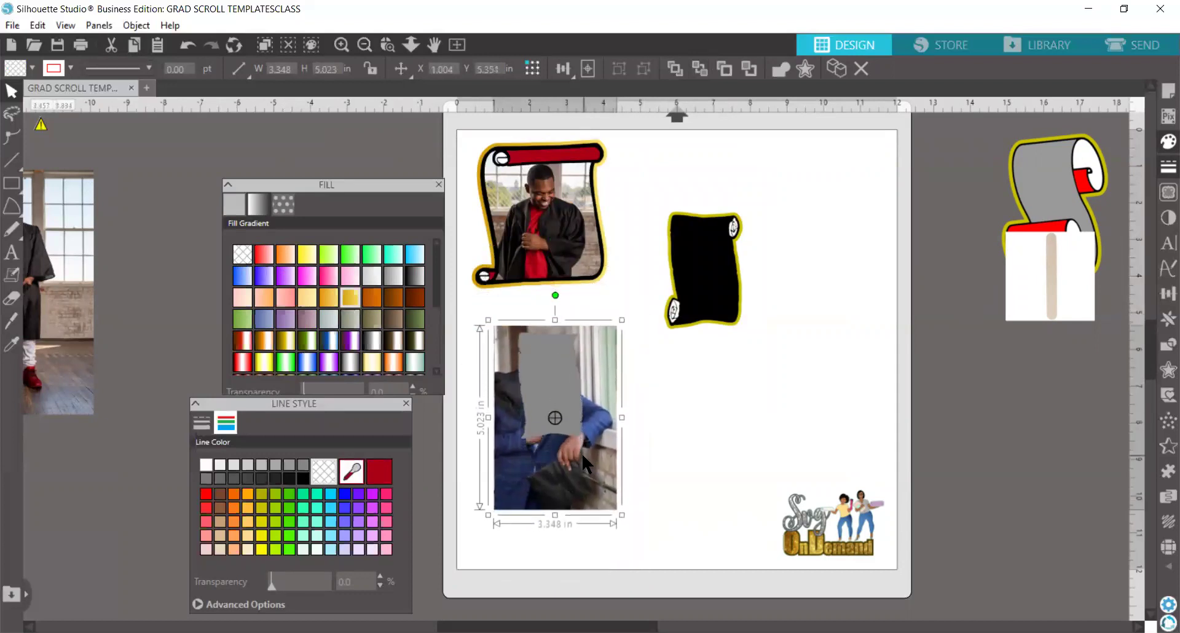
drag(657, 463, 503, 372)
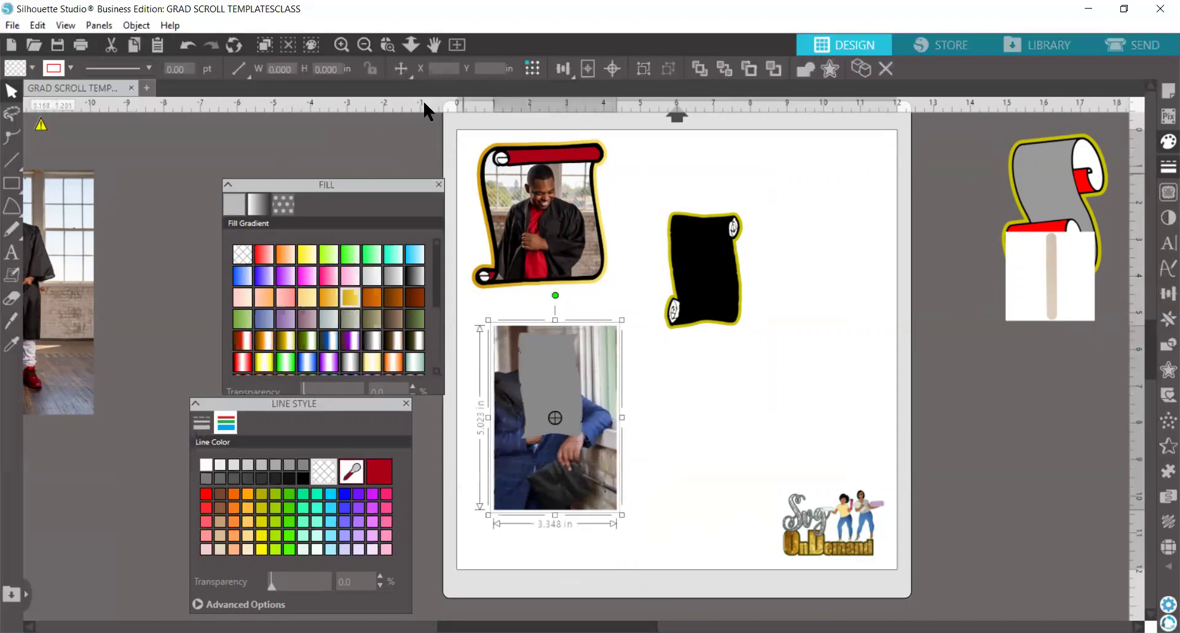
click(136, 26)
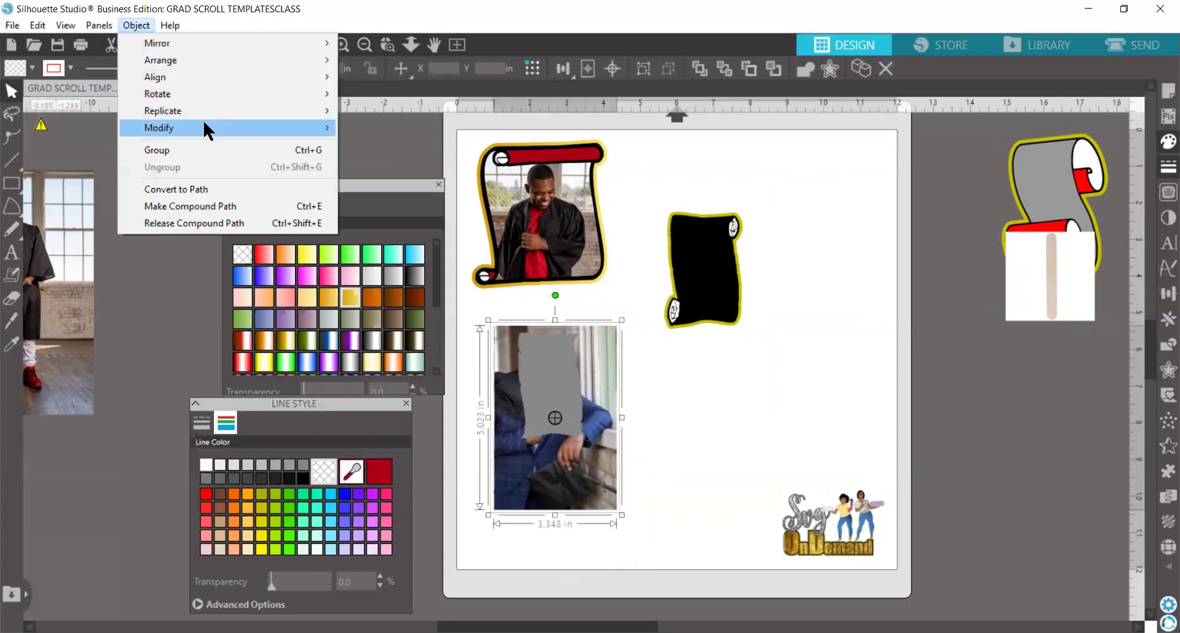
mouse_move(205, 127)
click(380, 179)
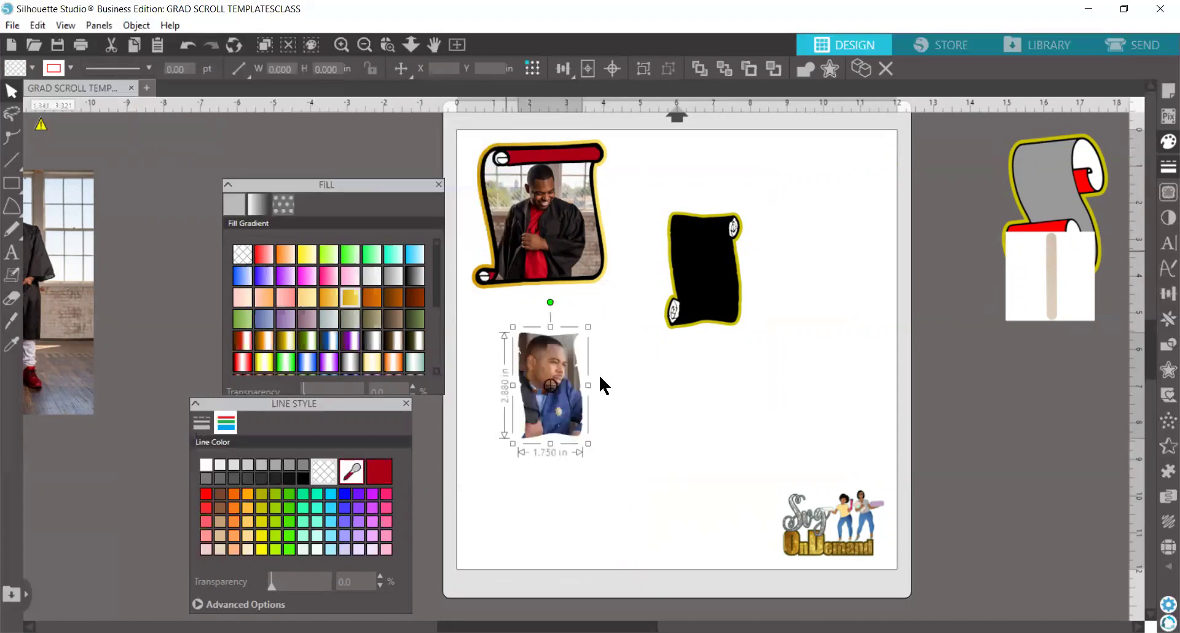
Fit the cropped suit photo into the black area of the narrow scroll.
drag(557, 385, 709, 249)
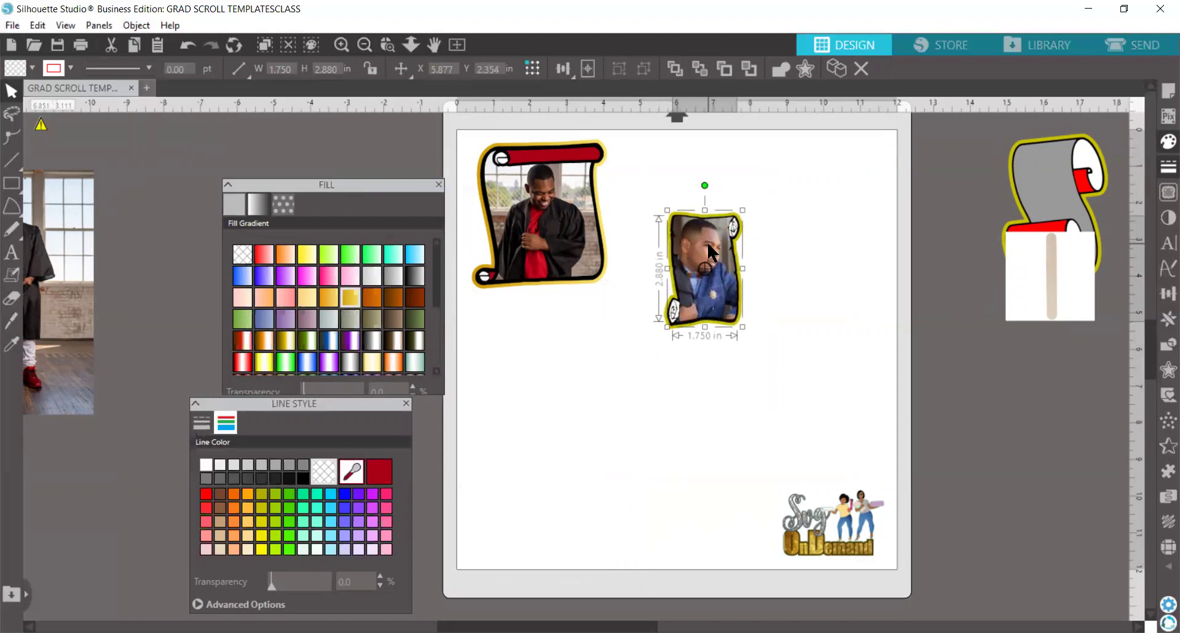
drag(710, 249, 710, 249)
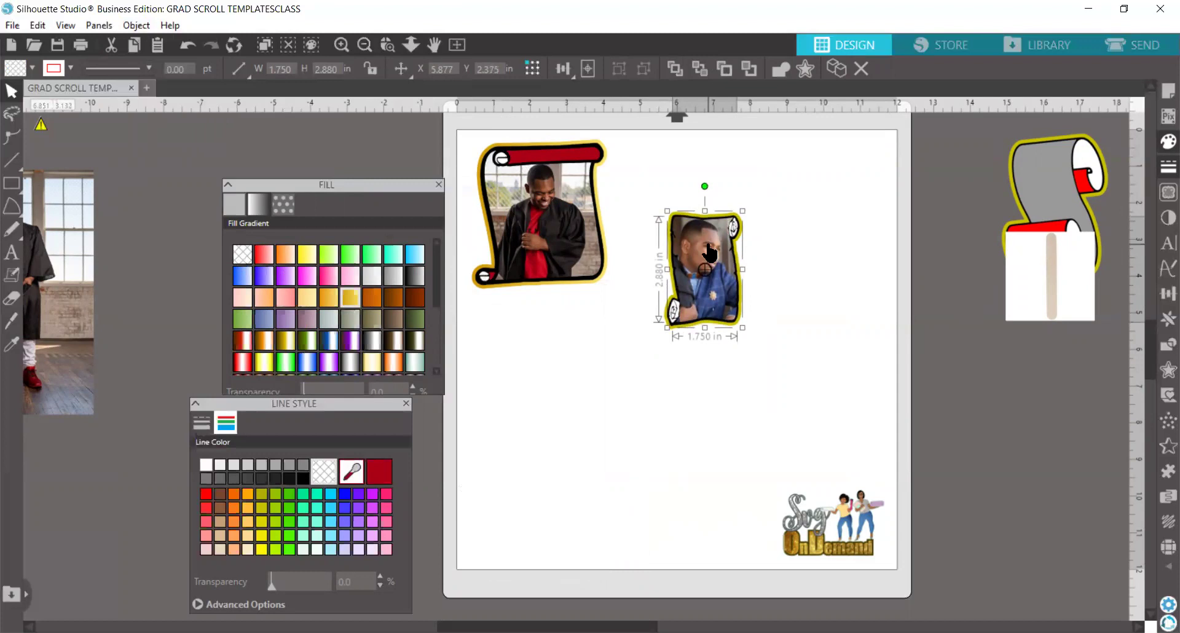
click(342, 44)
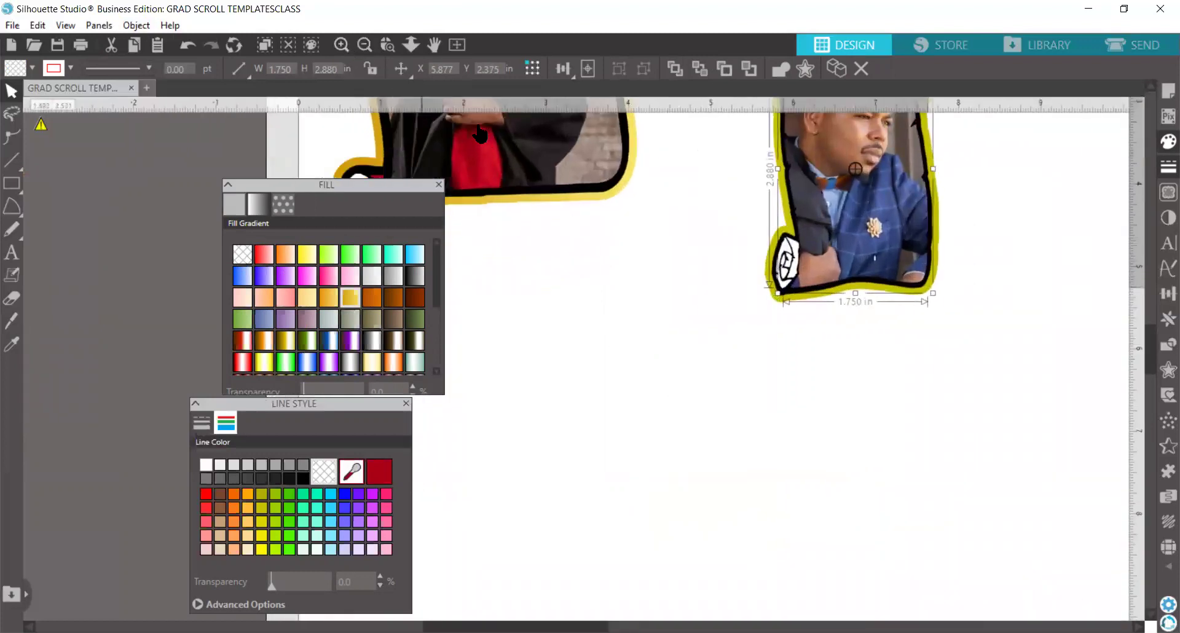
click(852, 207)
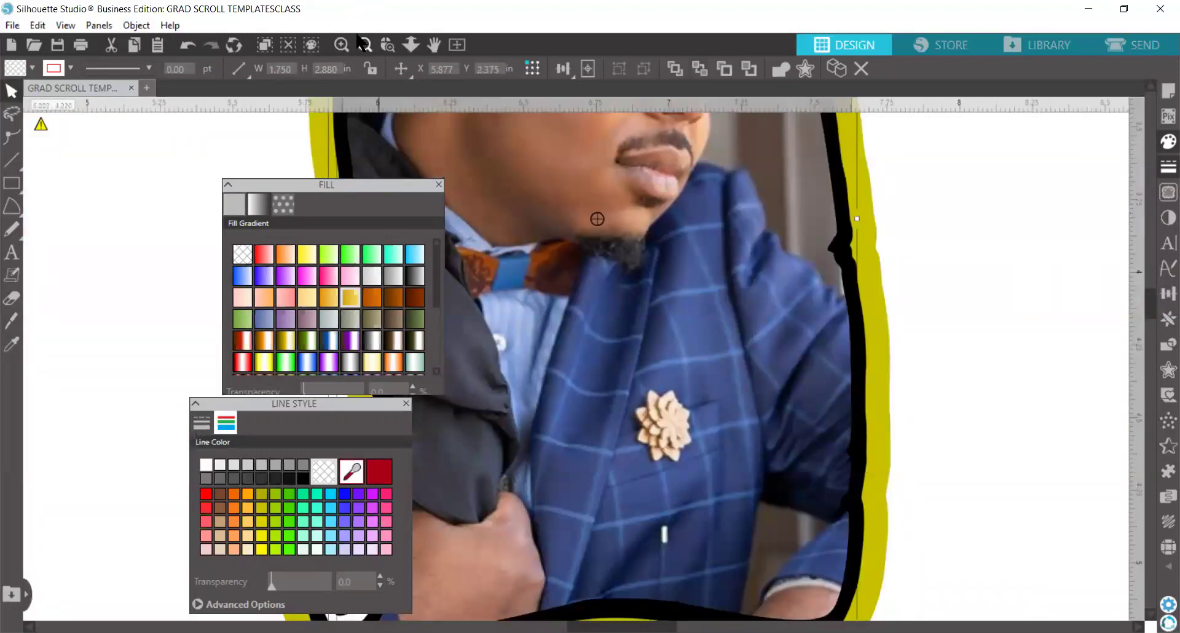
Nudge the cropped suit photo slightly within the black area of the narrow scroll.
click(361, 44)
click(363, 44)
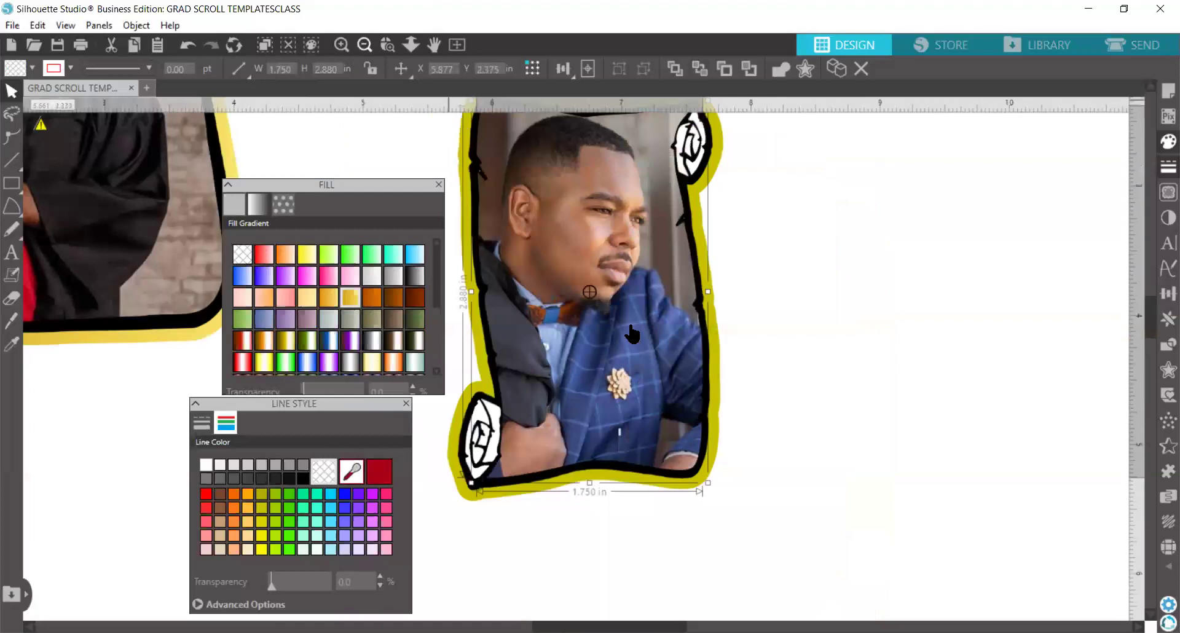
mouse_move(632, 339)
mouse_down()
mouse_move(629, 328)
mouse_move(632, 339)
mouse_up()
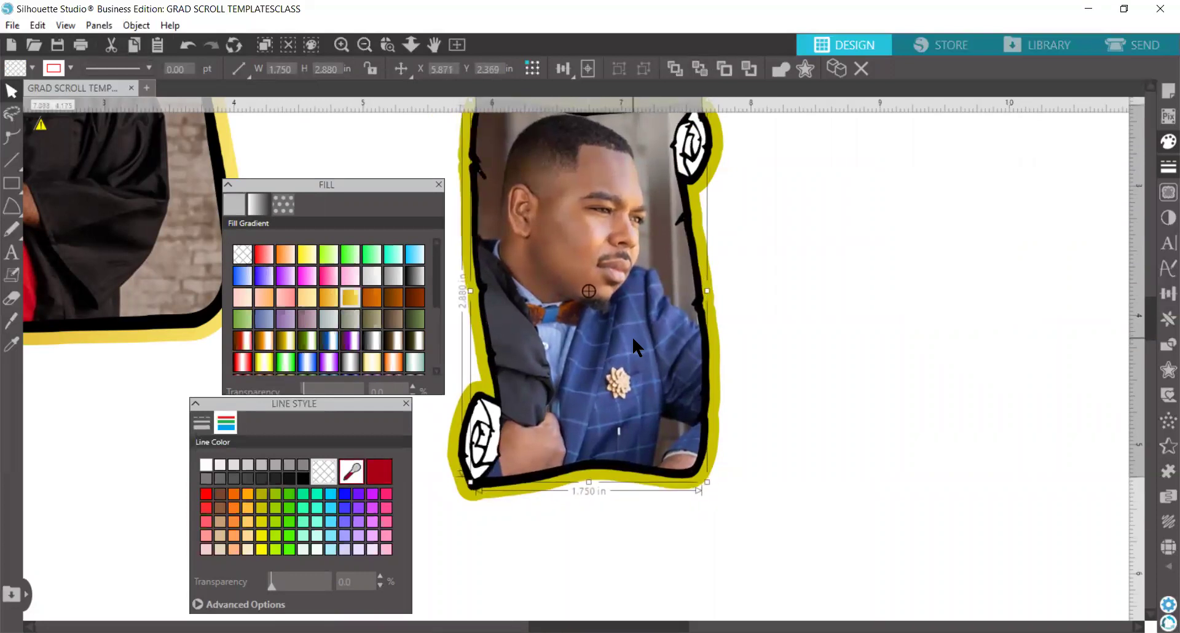
Fill the narrow scroll's outer border with the navy sampled from the plaid suit.
click(736, 233)
click(706, 212)
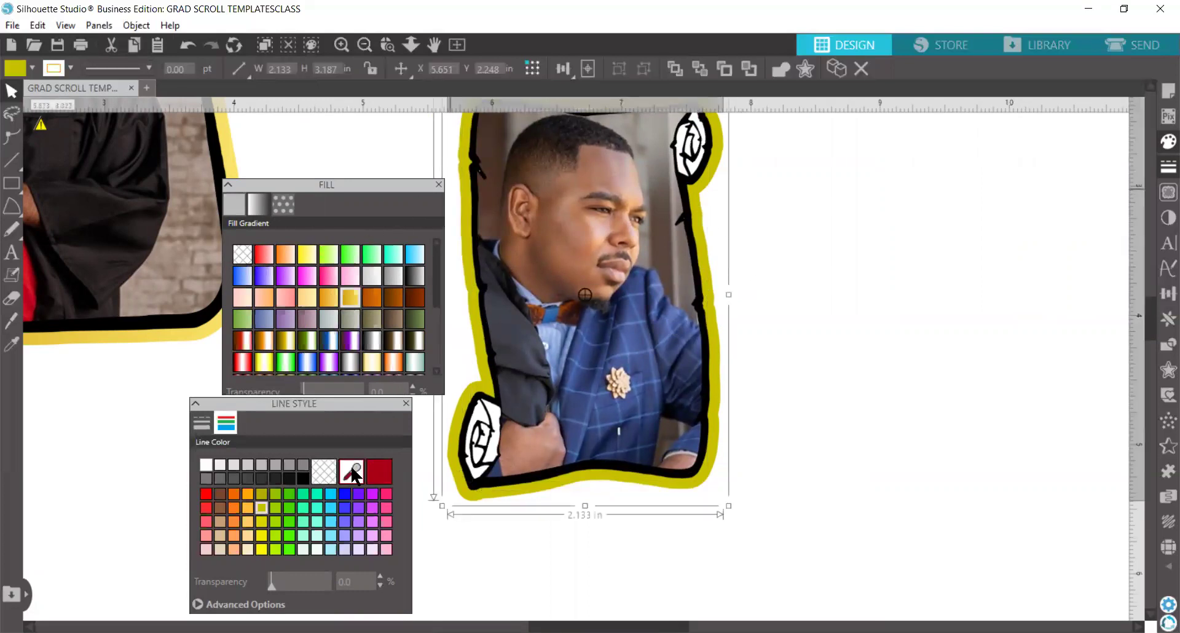
click(596, 335)
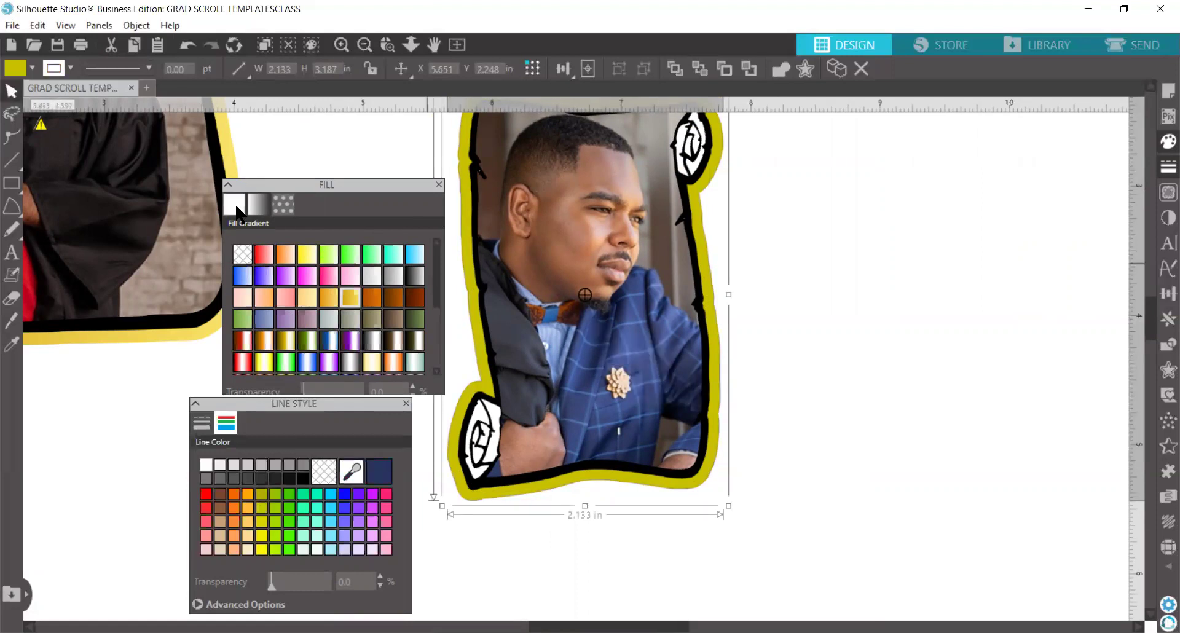
click(412, 253)
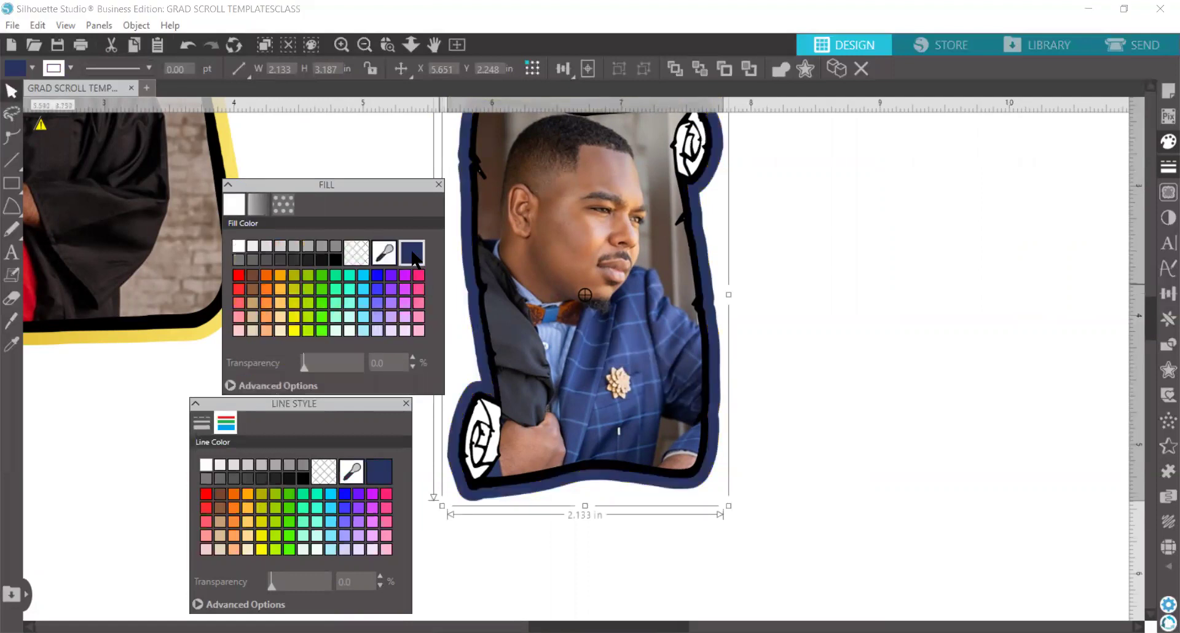
Recolor the narrow scroll's outer border with the orange-brown sampled from the bow tie and deselect it.
click(383, 252)
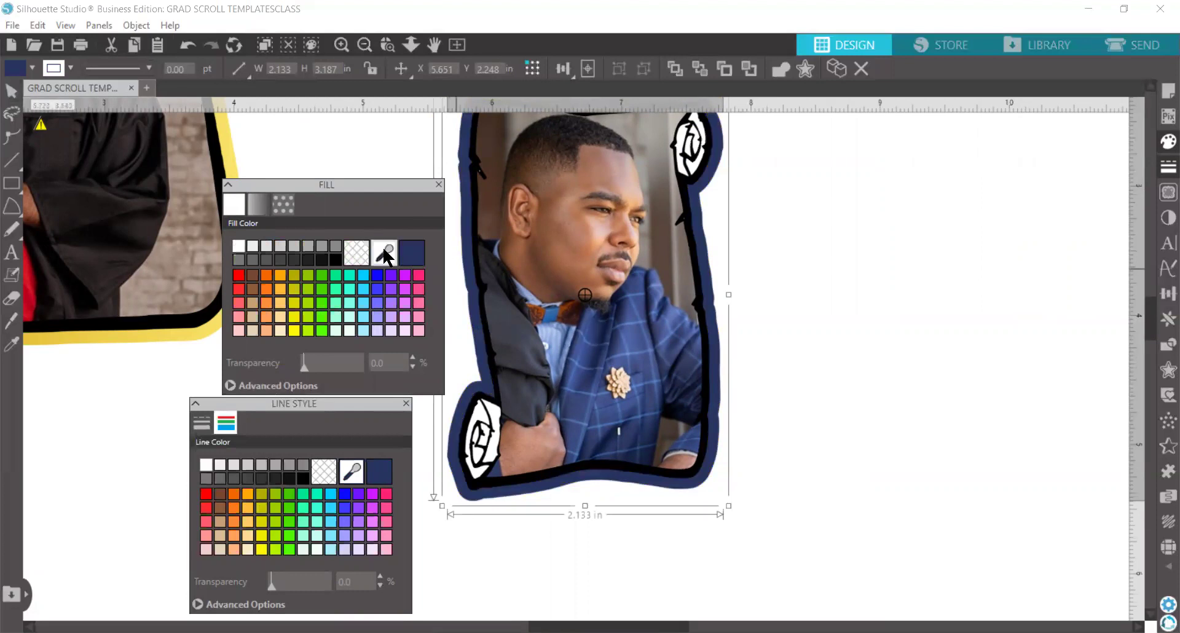
click(544, 306)
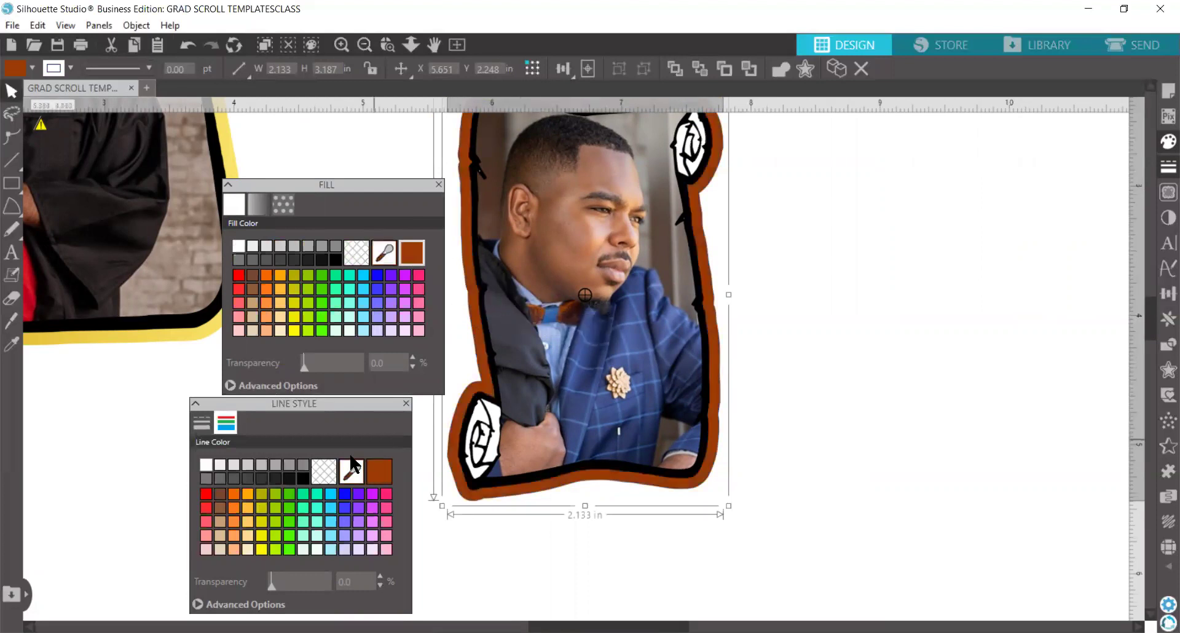
click(872, 410)
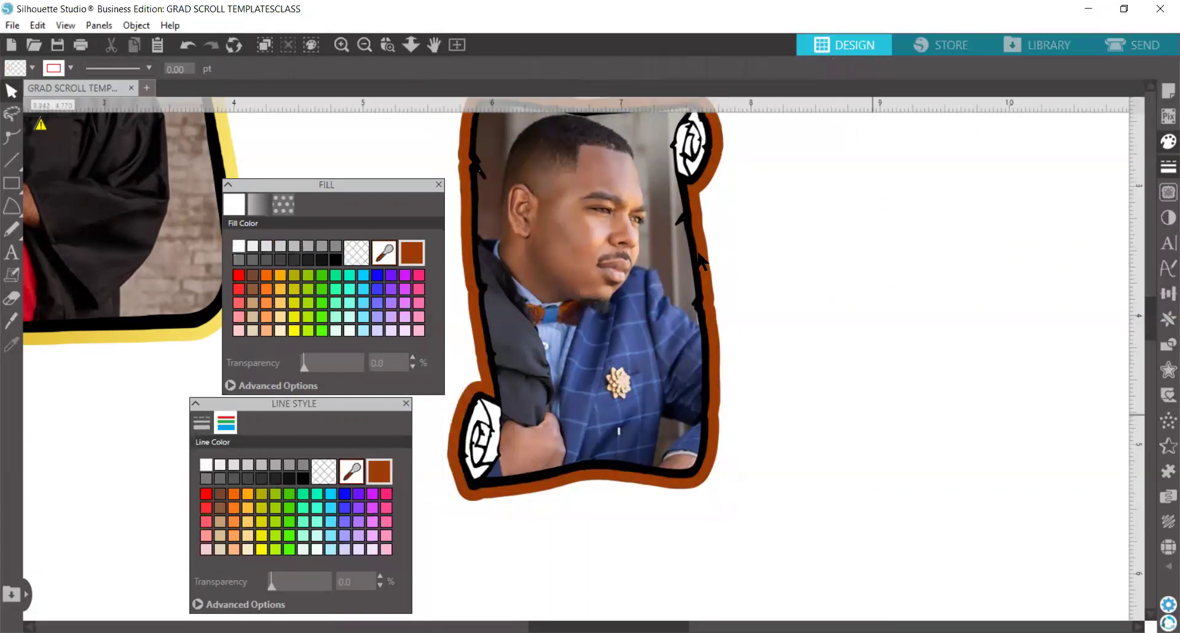
click(363, 44)
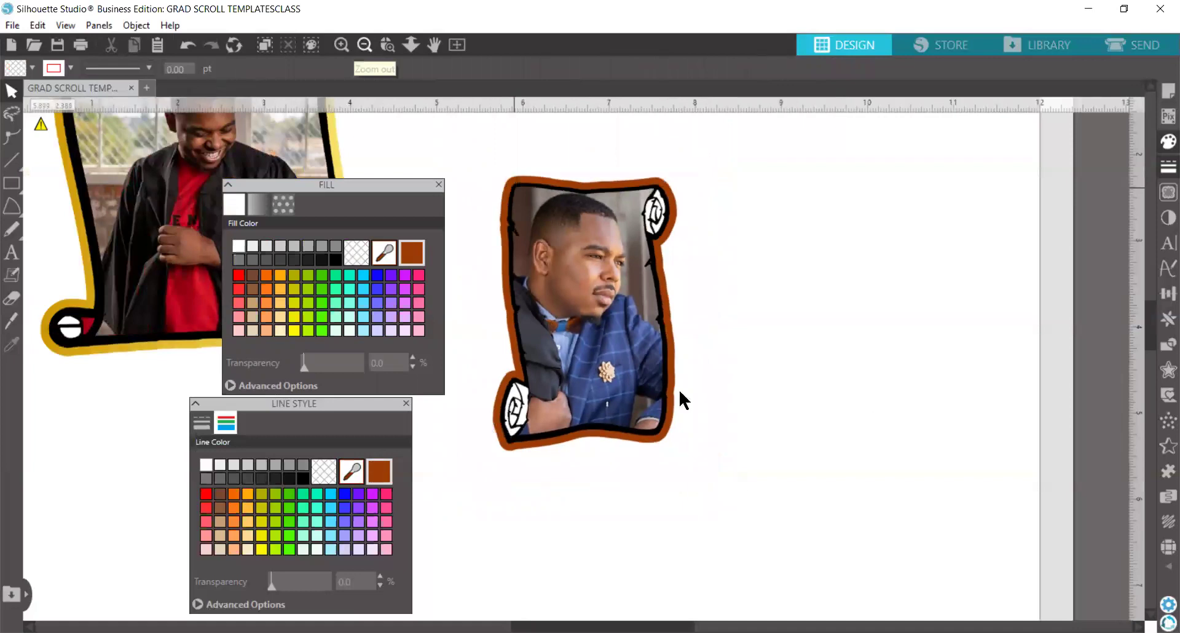
drag(709, 476, 527, 238)
click(740, 248)
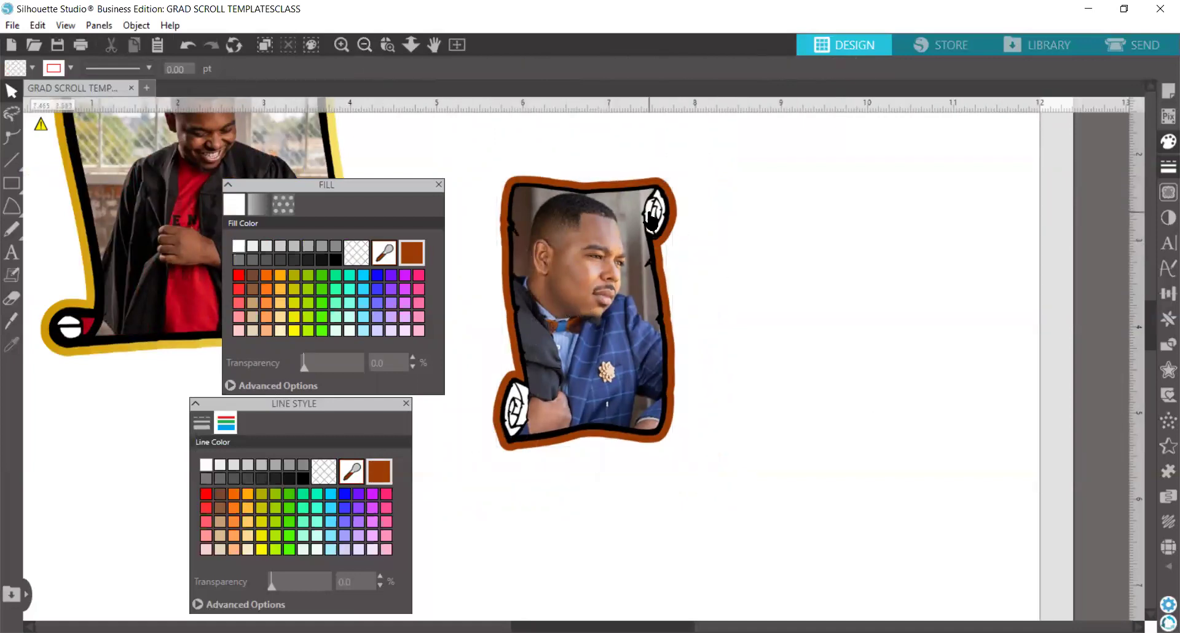
Recolor the fill and line of the narrow scroll's white curls with the light blue sampled from the shirt, keeping them in place.
click(651, 215)
drag(657, 218, 660, 218)
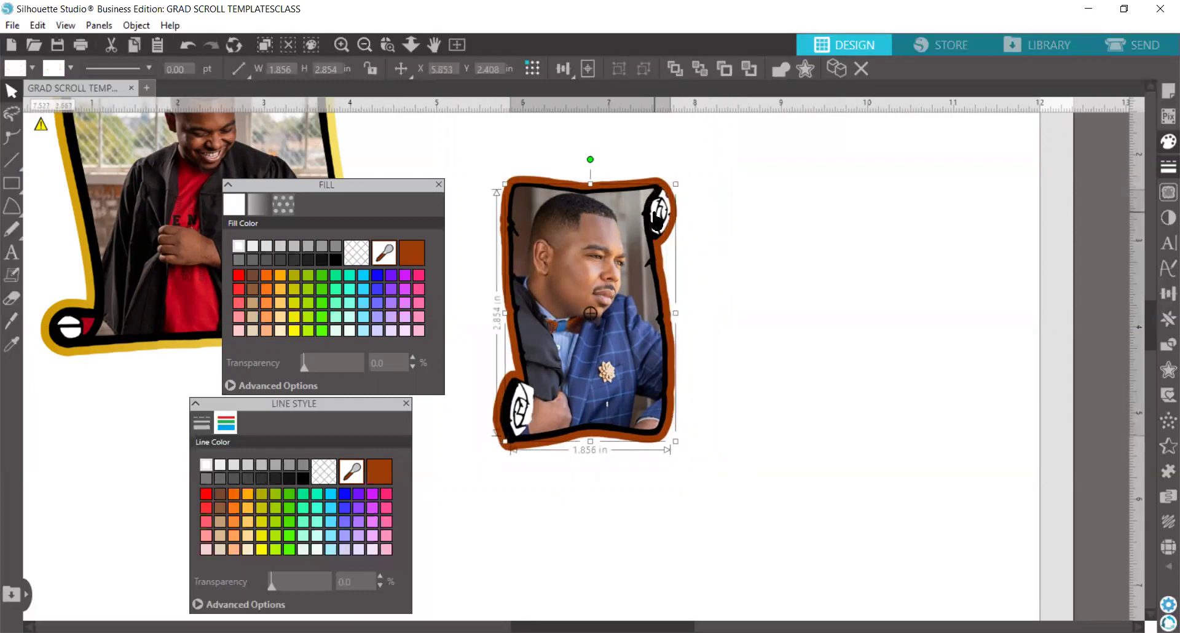
click(188, 45)
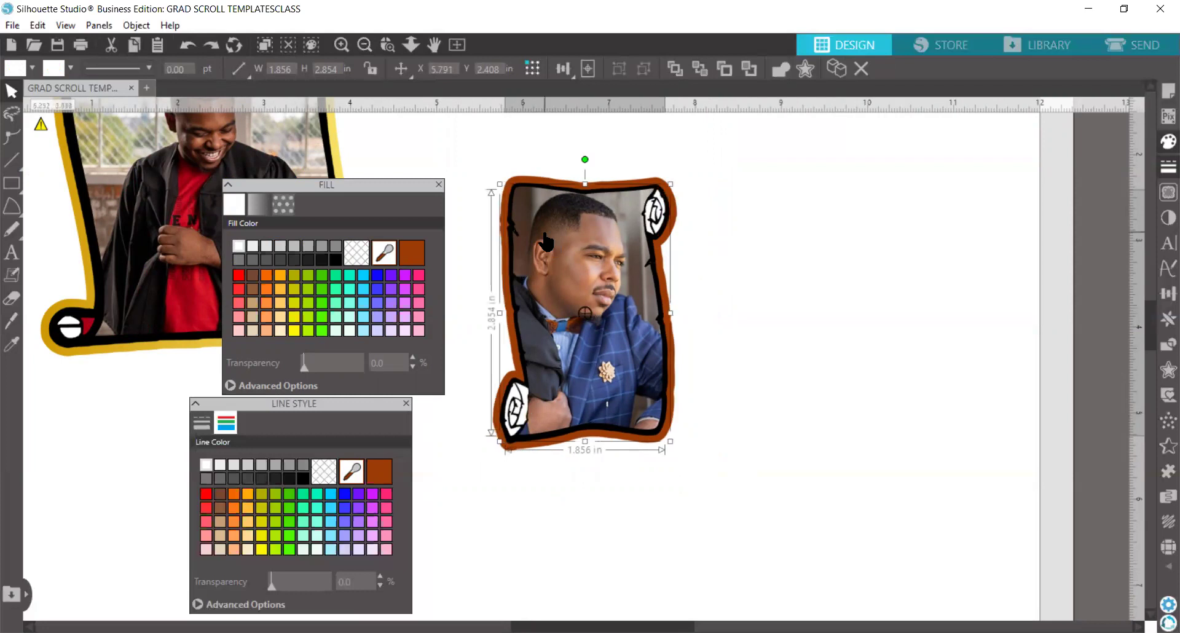
click(386, 258)
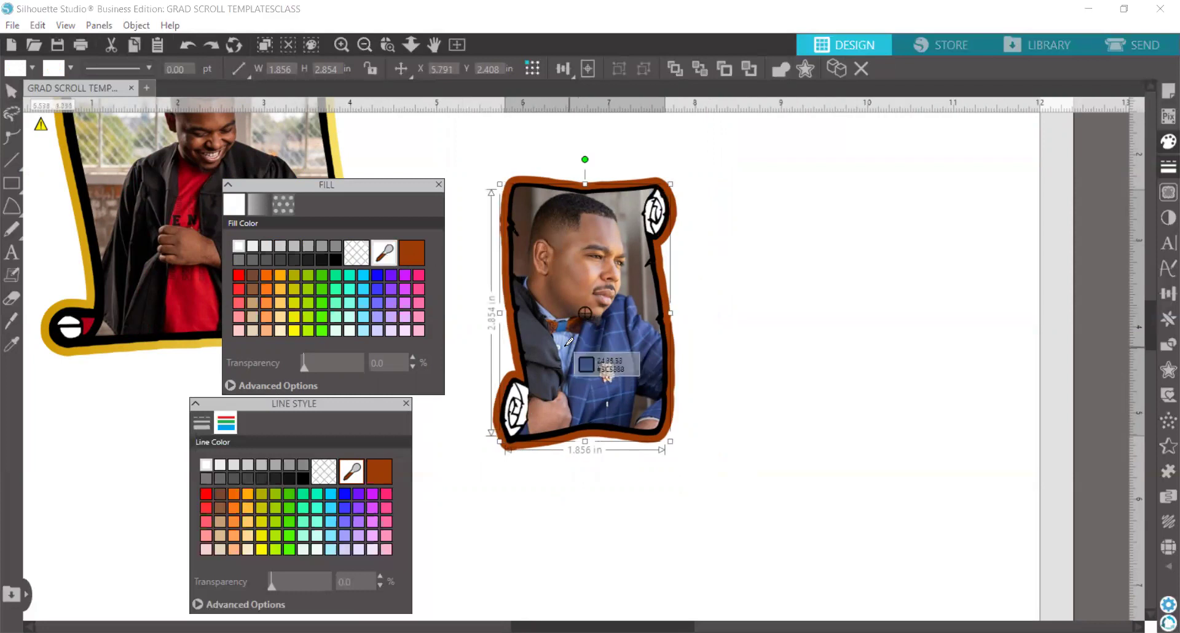
click(568, 373)
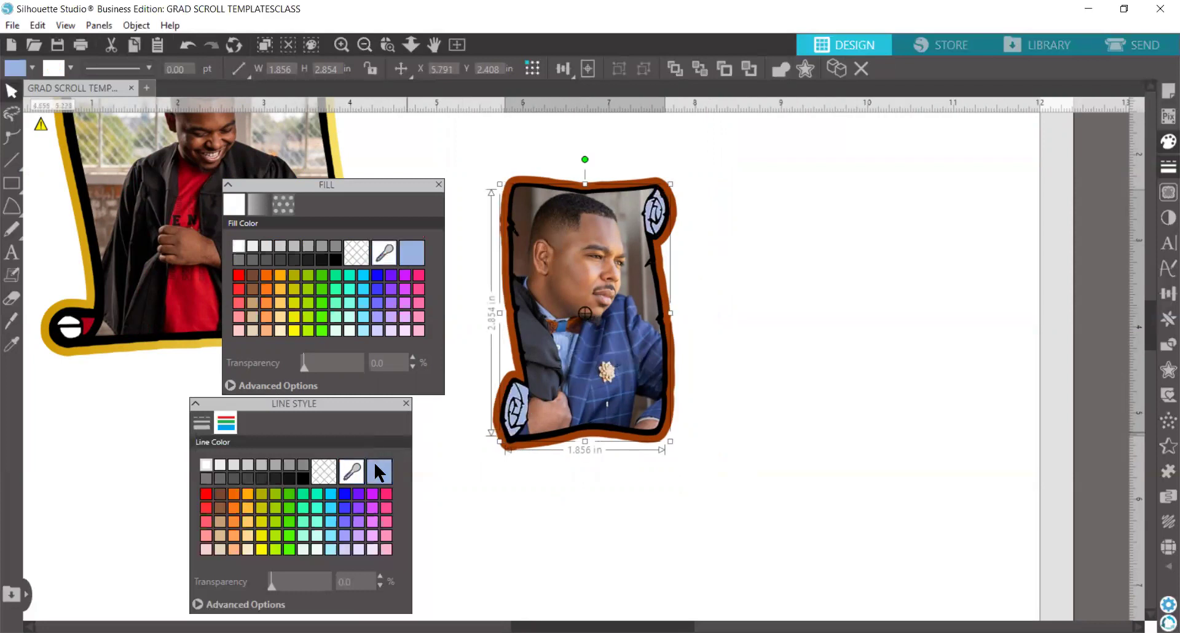
click(379, 472)
Group all pieces of the narrow scroll and move it up the page beside the first finished scroll.
drag(718, 496, 490, 153)
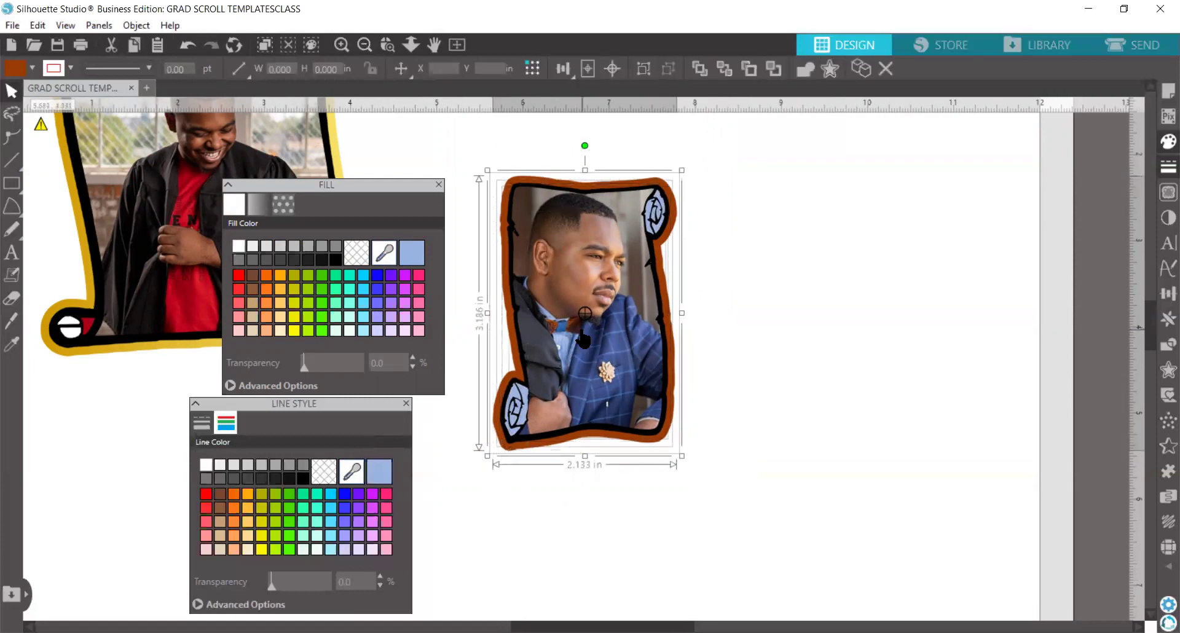
right_click(578, 329)
click(632, 461)
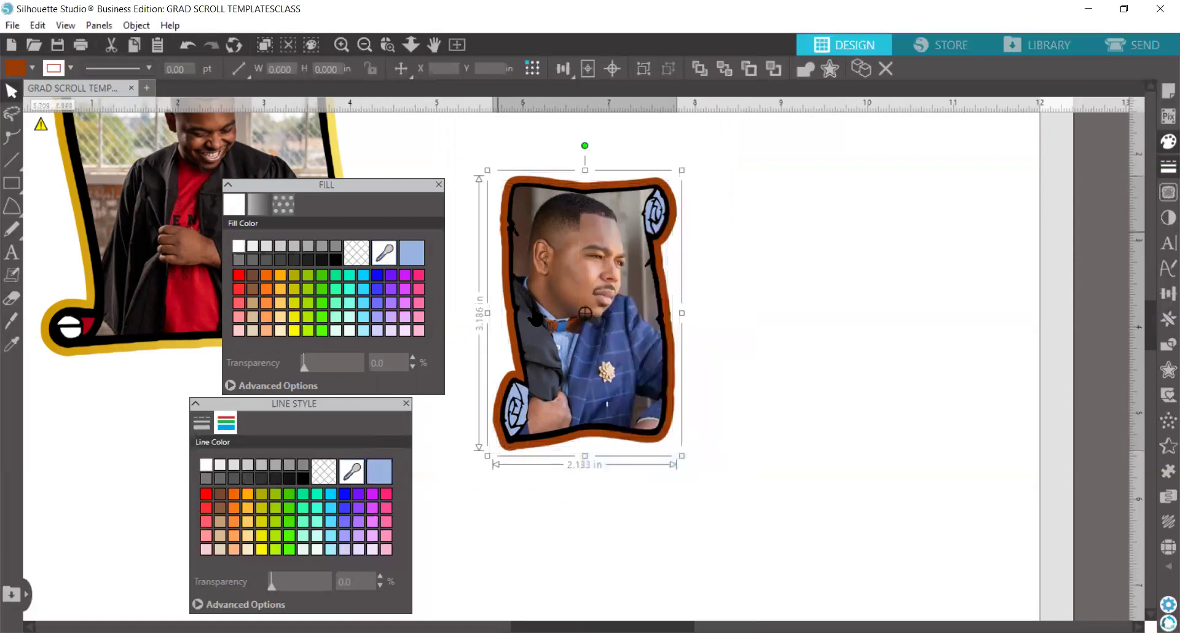
click(364, 45)
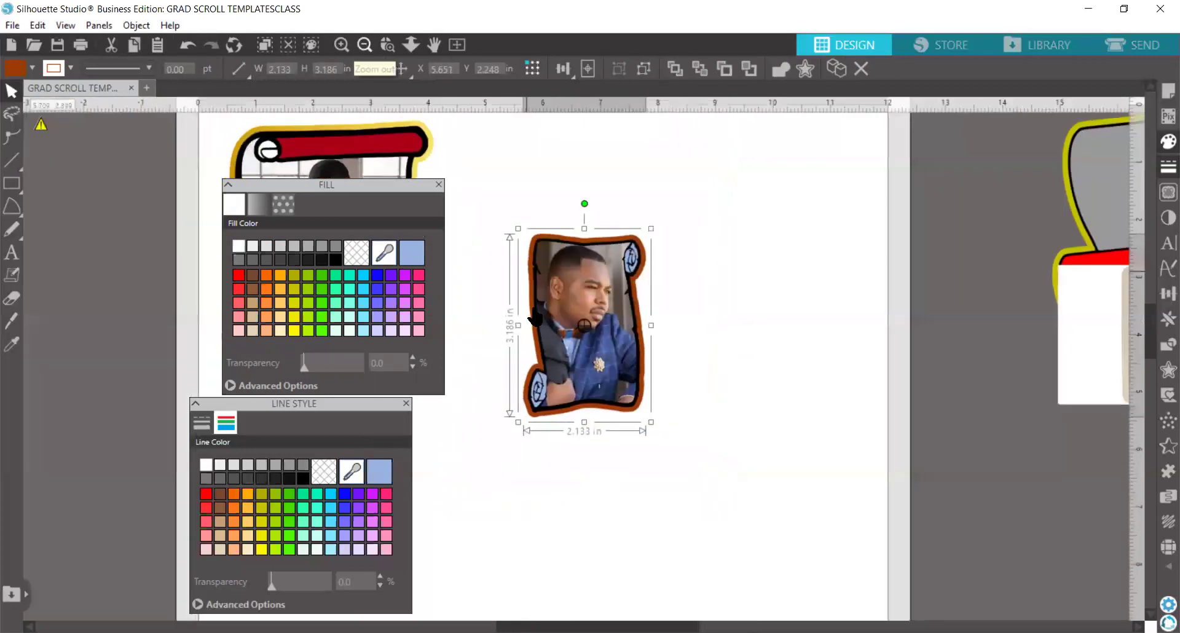
key(ctrl+minus)
drag(592, 319, 569, 249)
Move the S-shaped scroll onto the page below the narrow scroll and enlarge it to about 3.56 by 5.00 in.
drag(959, 213, 650, 361)
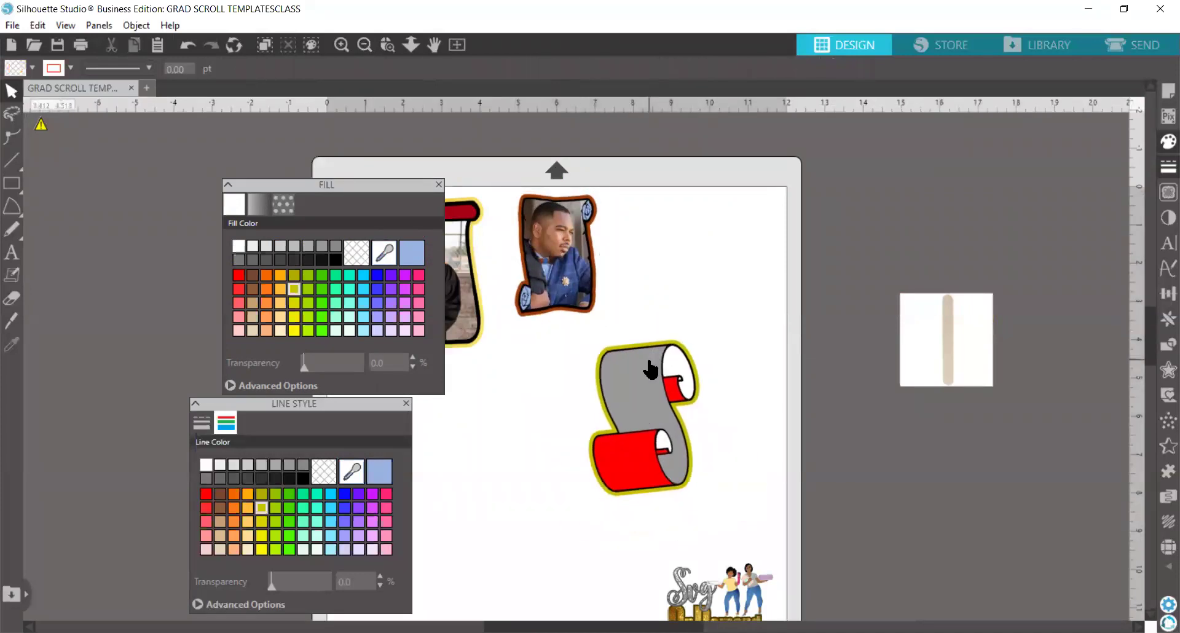
click(672, 388)
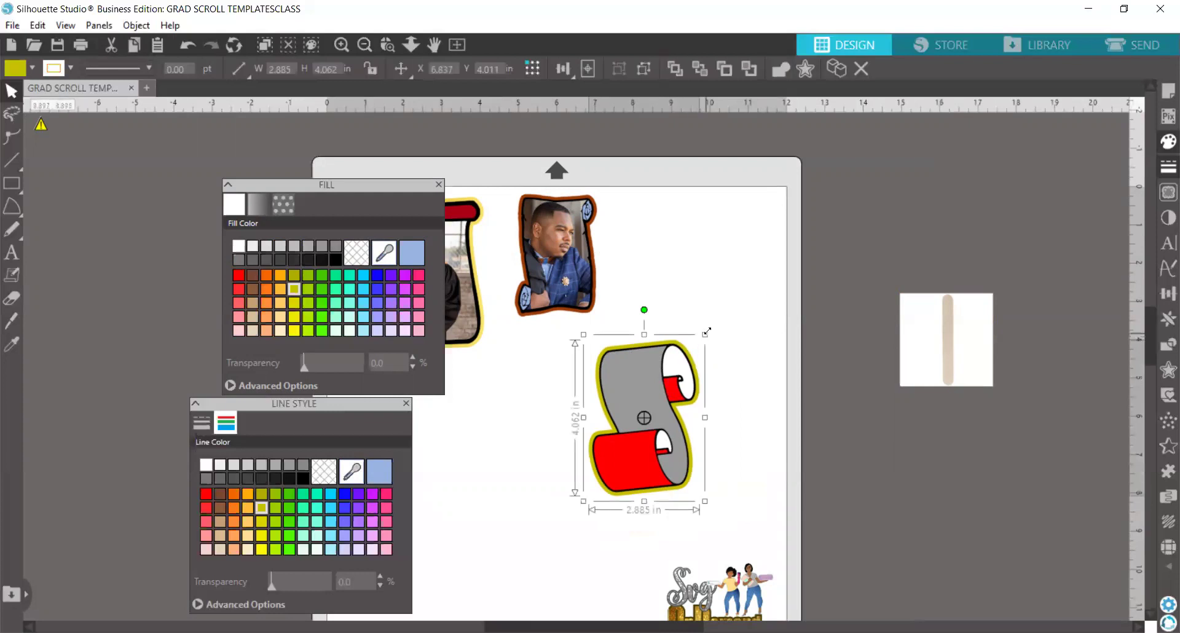
drag(707, 332, 732, 297)
Ungroup the S-shaped scroll and deselect its pieces.
right_click(671, 356)
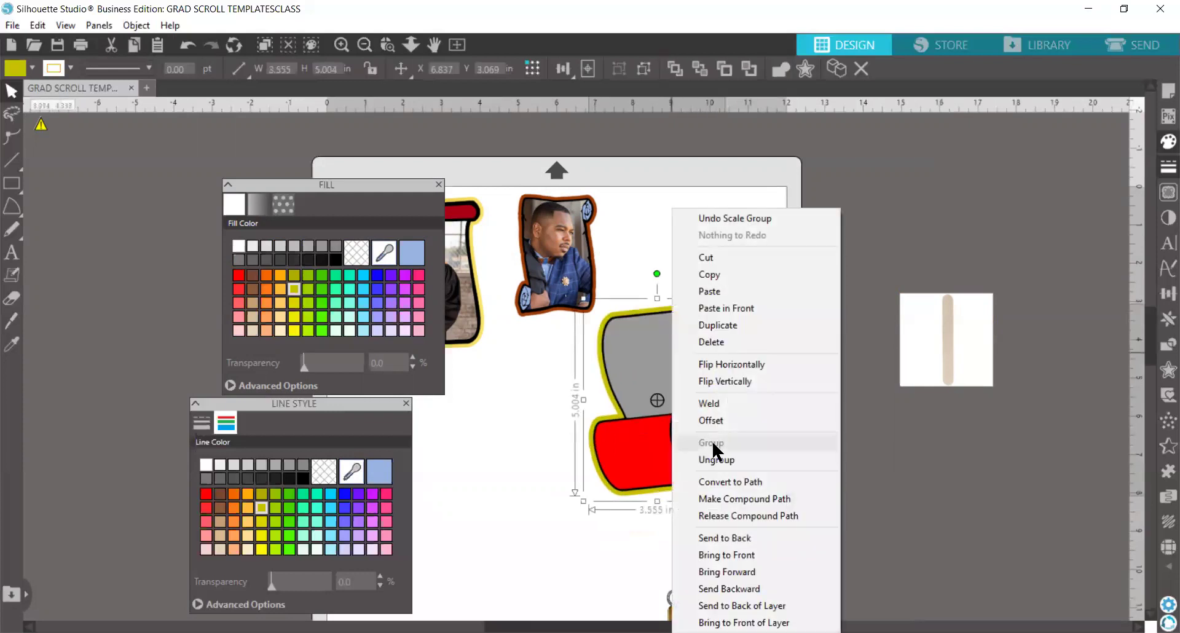
click(716, 460)
click(772, 404)
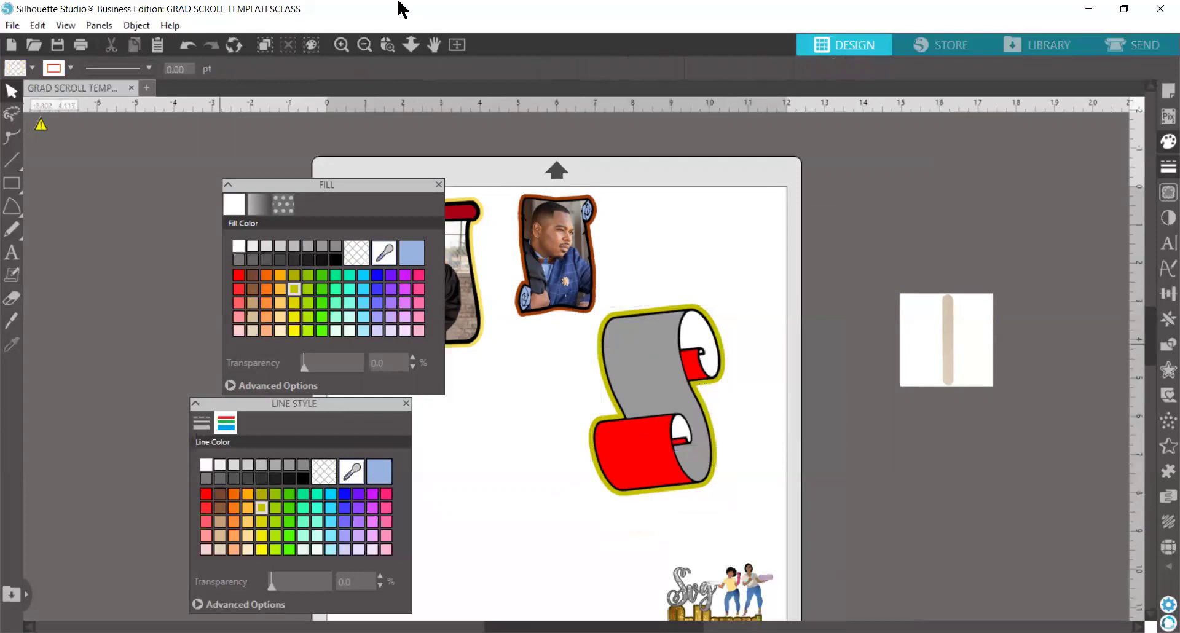
Move the S-shaped scroll's gray panel over the full-length gown photo beside the page and layer the photo behind it.
click(358, 44)
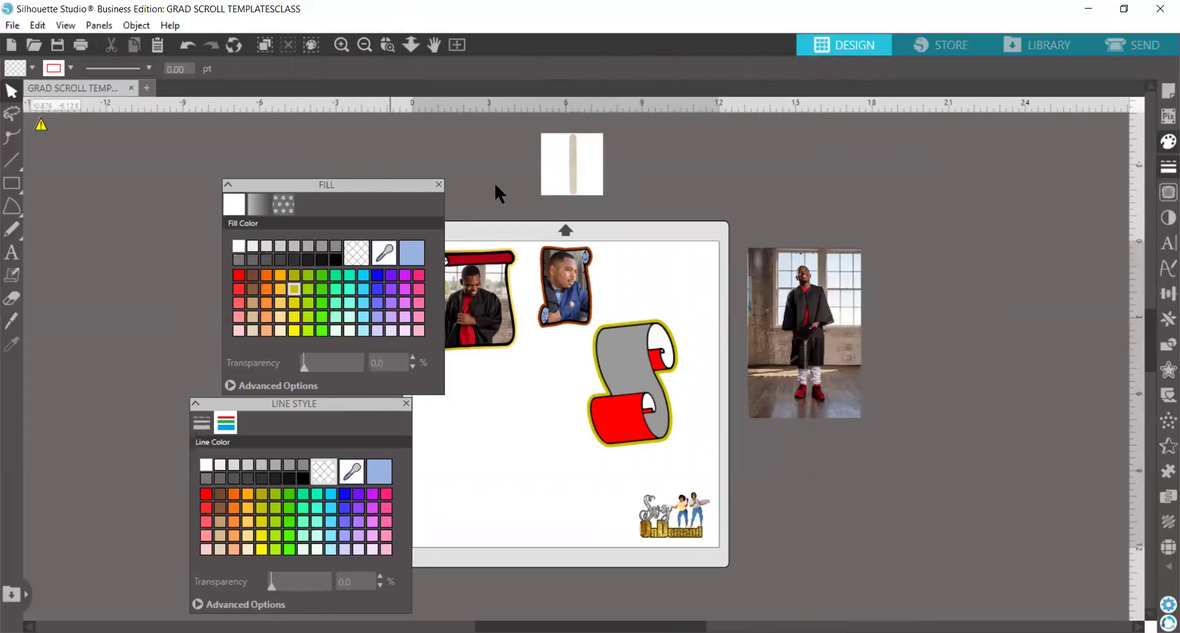
click(342, 44)
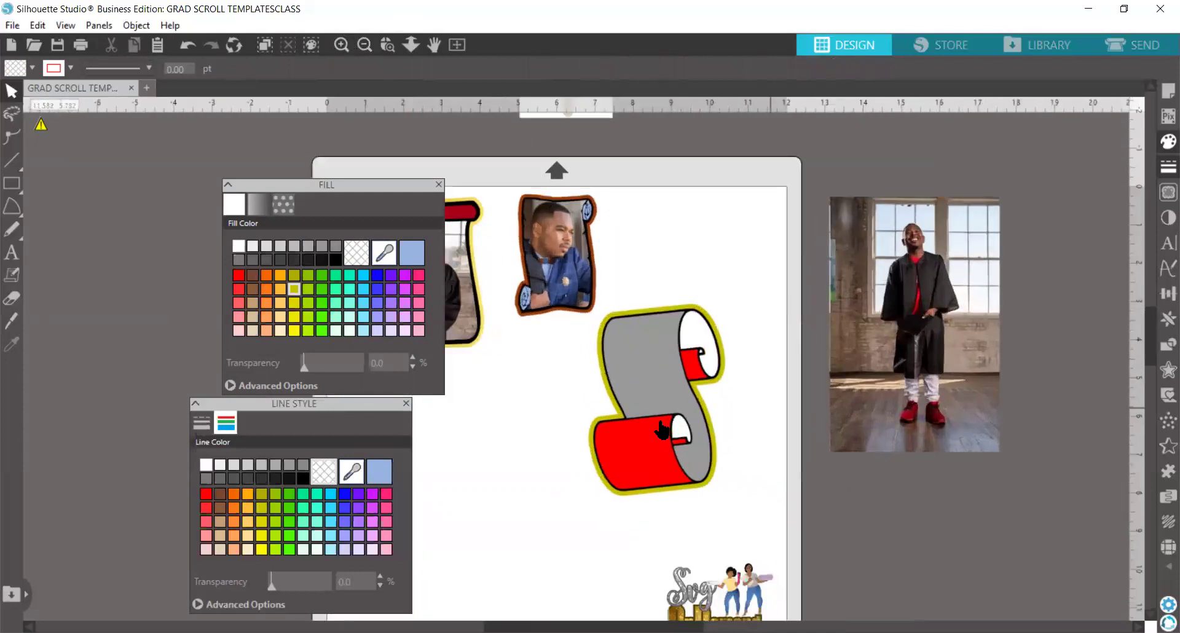
drag(638, 390, 914, 283)
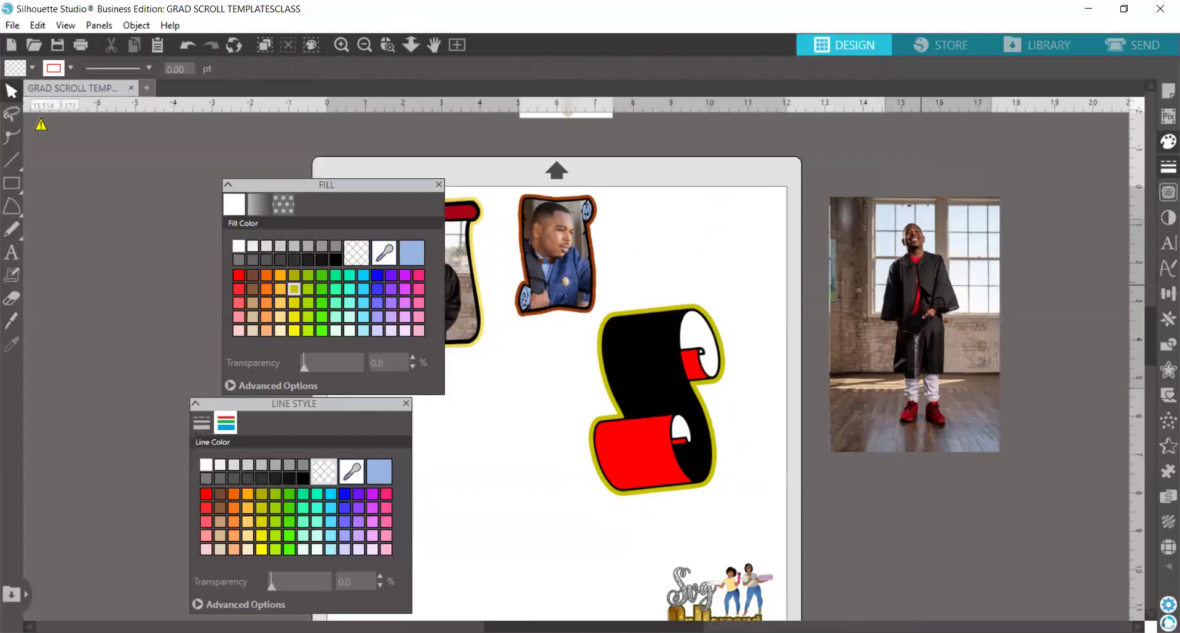
click(1033, 320)
click(875, 287)
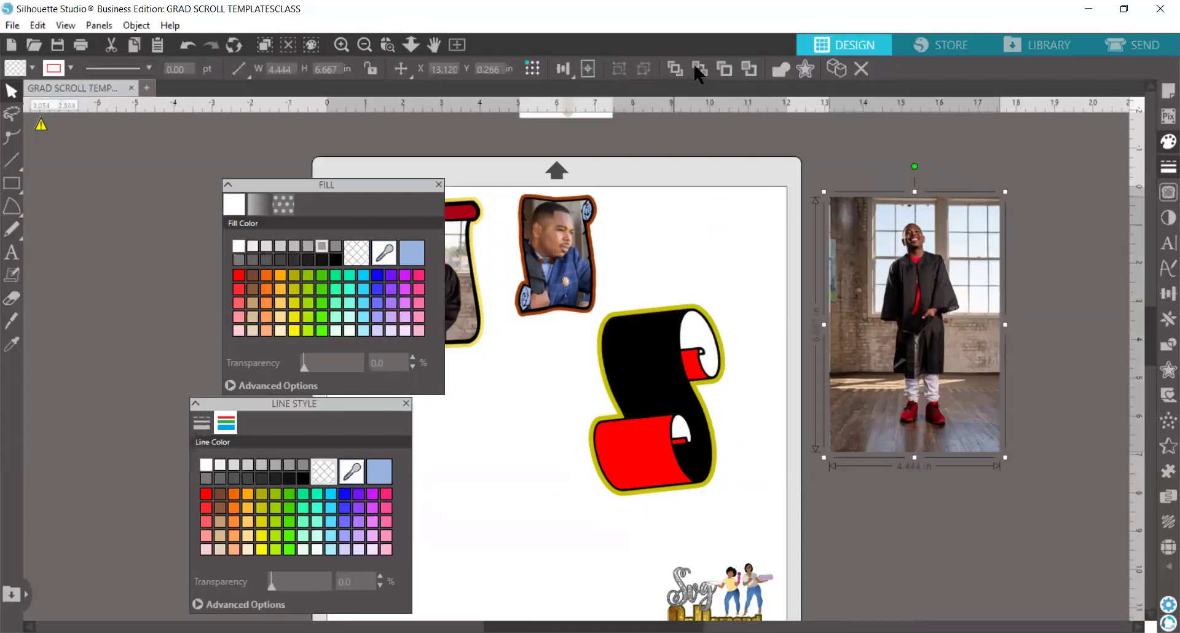
click(699, 68)
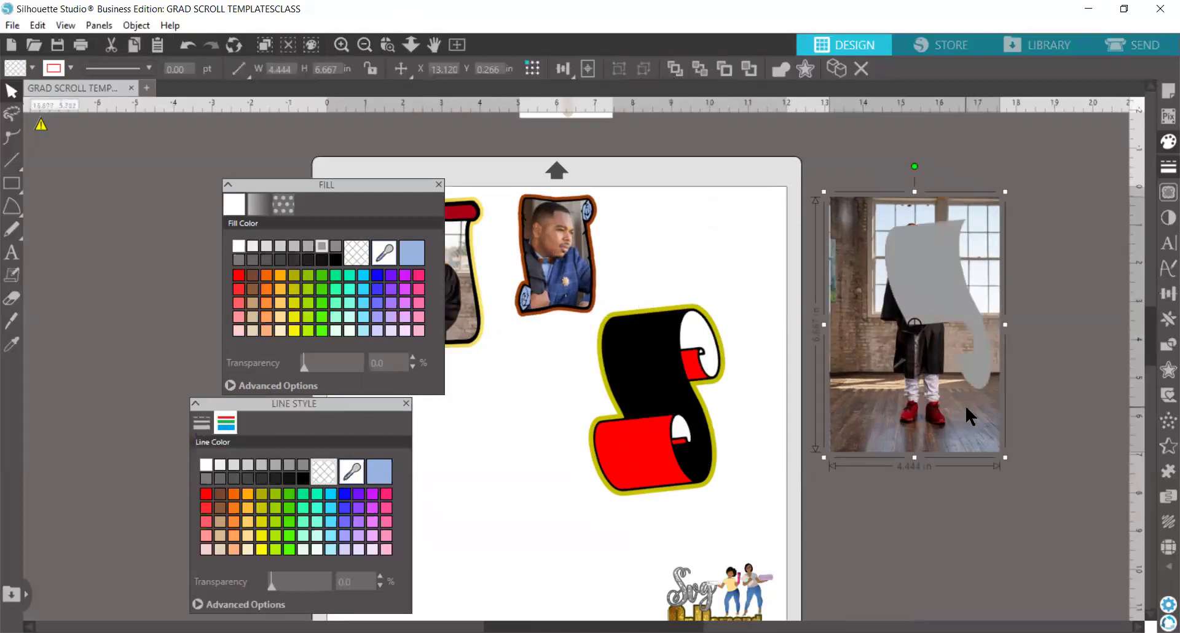
Tilt the gown photo counterclockwise and reposition it so the graduate's upper body sits behind the gray panel.
drag(964, 403, 966, 405)
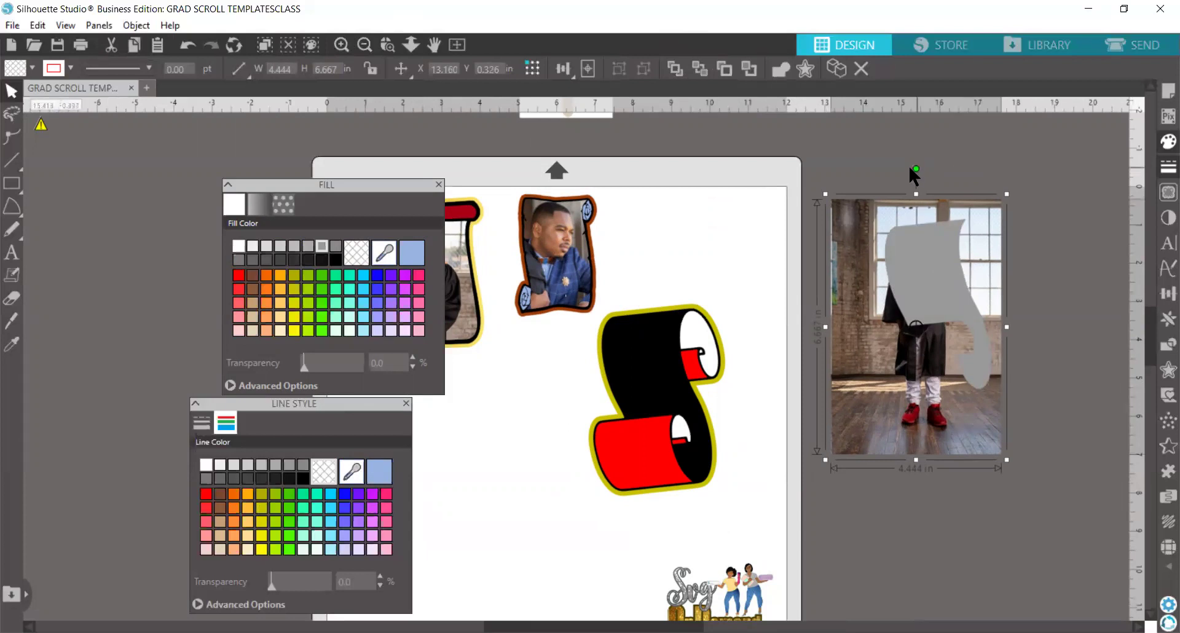
drag(910, 168, 884, 171)
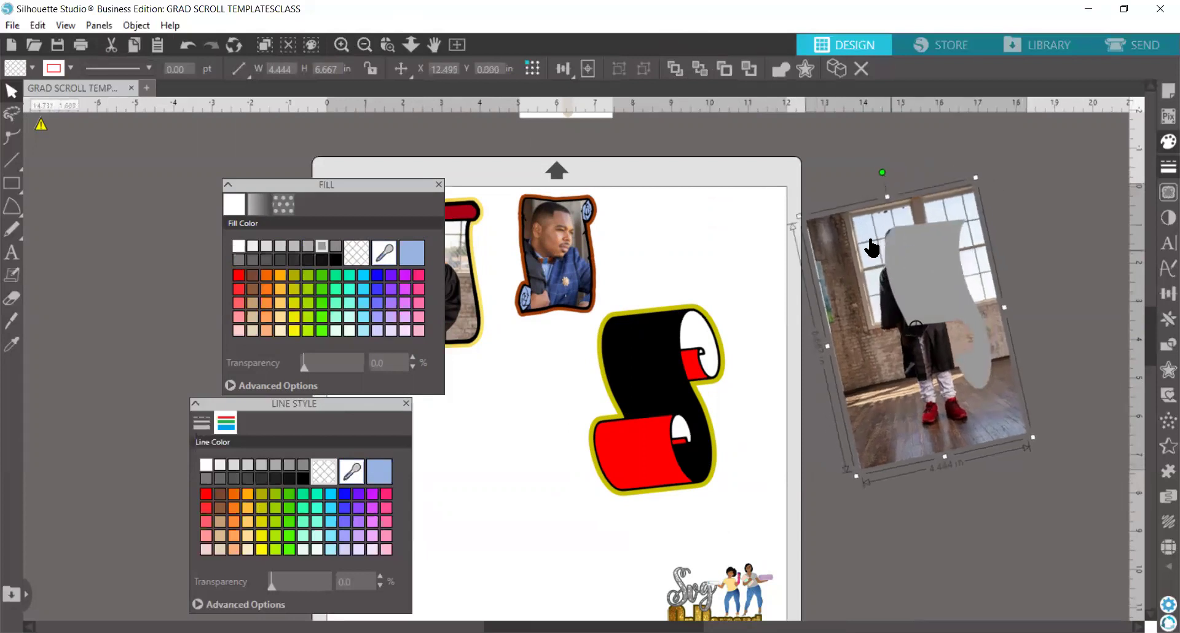
drag(871, 241, 883, 239)
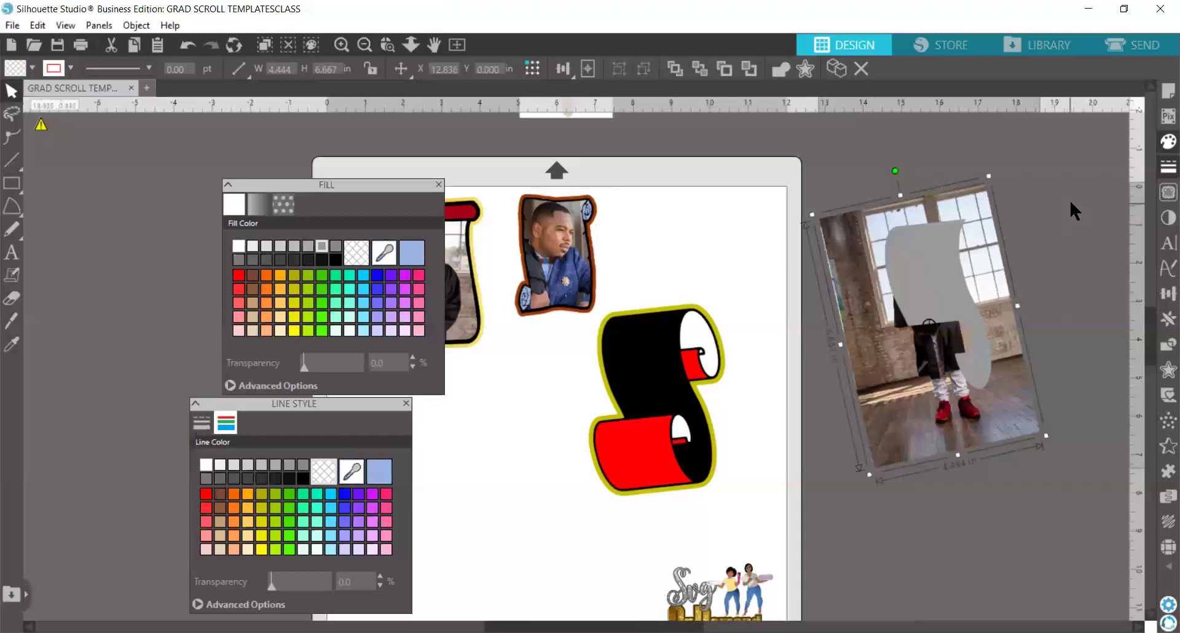
Crop the tilted gown photo to the gray panel's shape and fit it into the S-shaped scroll's black area.
drag(985, 252, 869, 312)
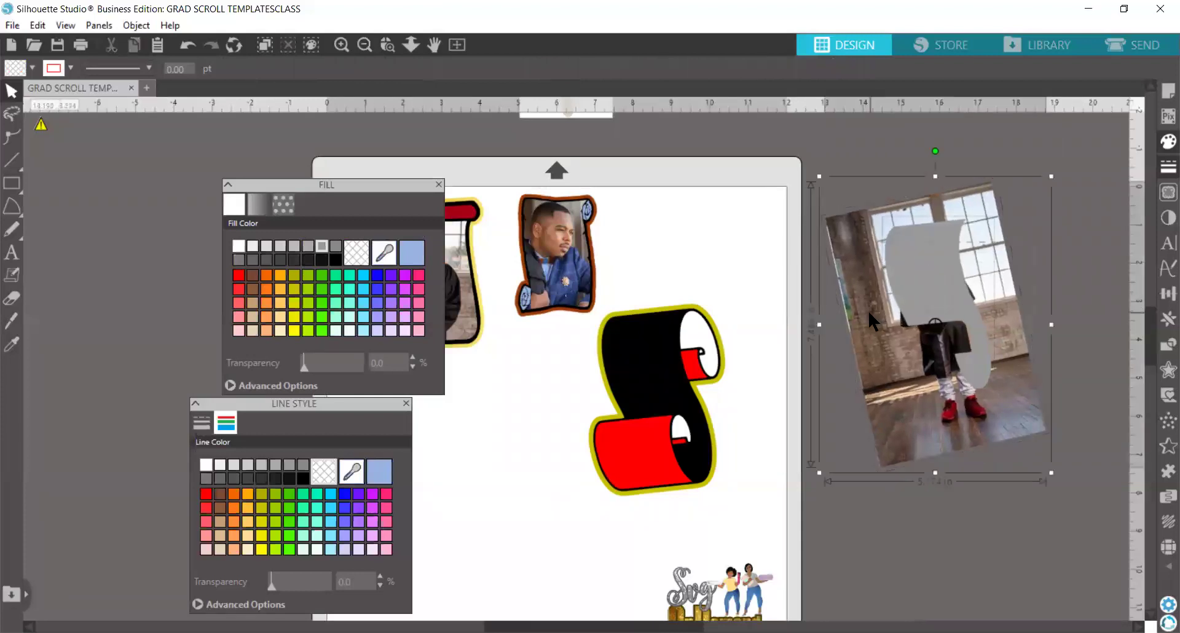
click(136, 25)
mouse_move(184, 127)
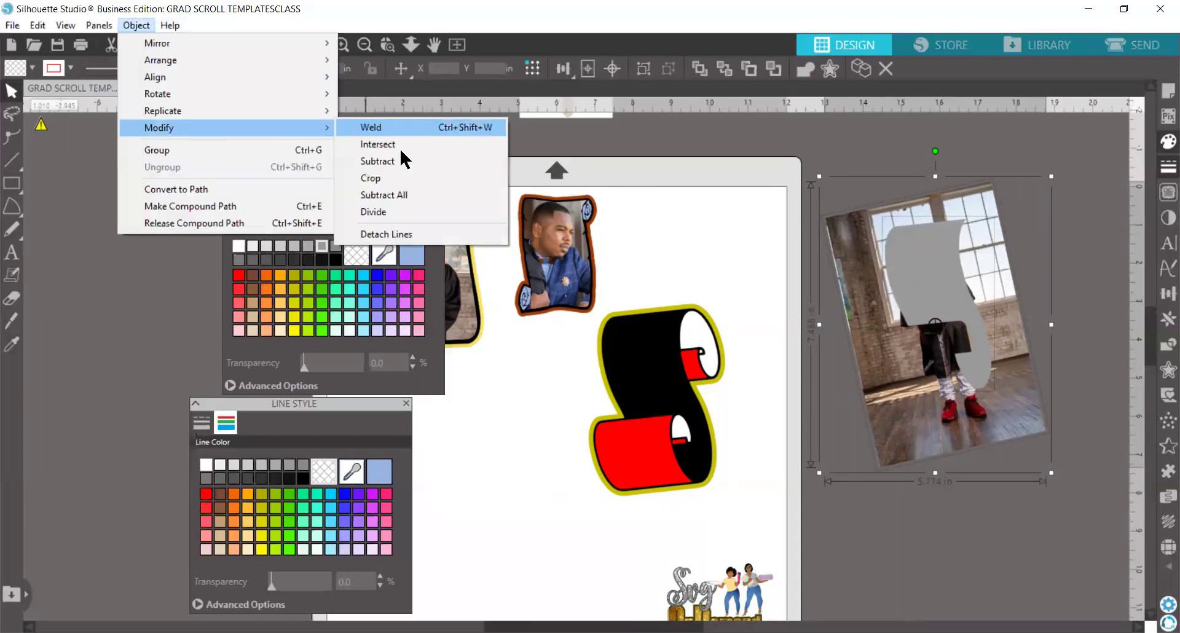
click(402, 175)
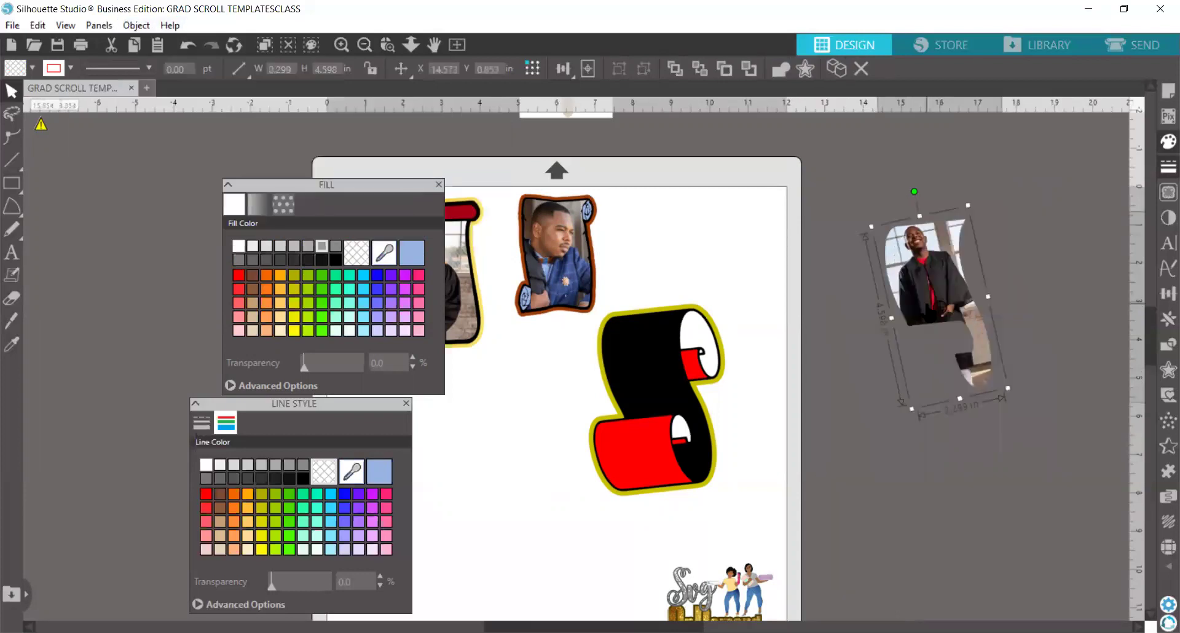
drag(927, 311, 646, 400)
click(554, 451)
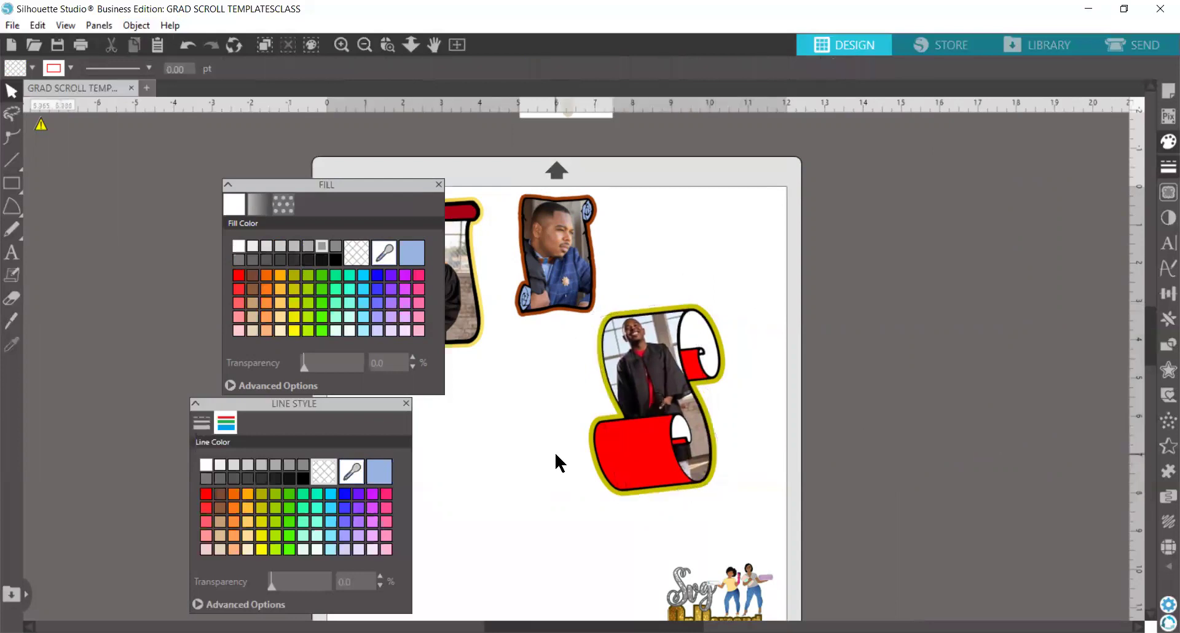
Recolor the S-shaped scroll's yellow outer border with the red sampled from the graduate's shirt in the photo.
click(592, 466)
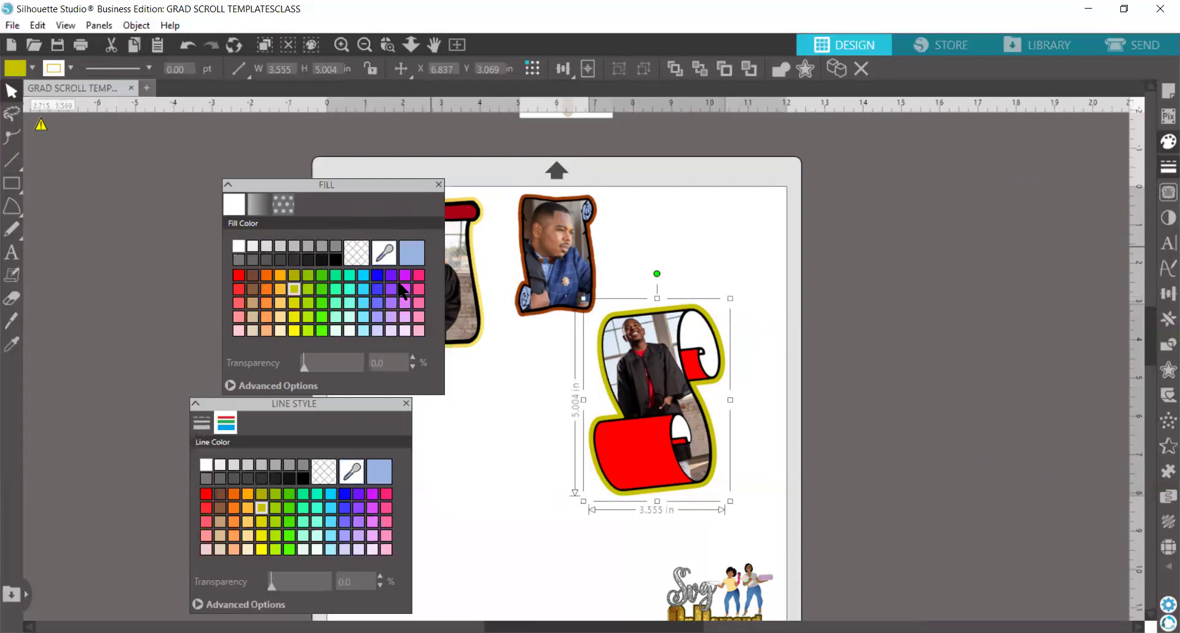
click(386, 254)
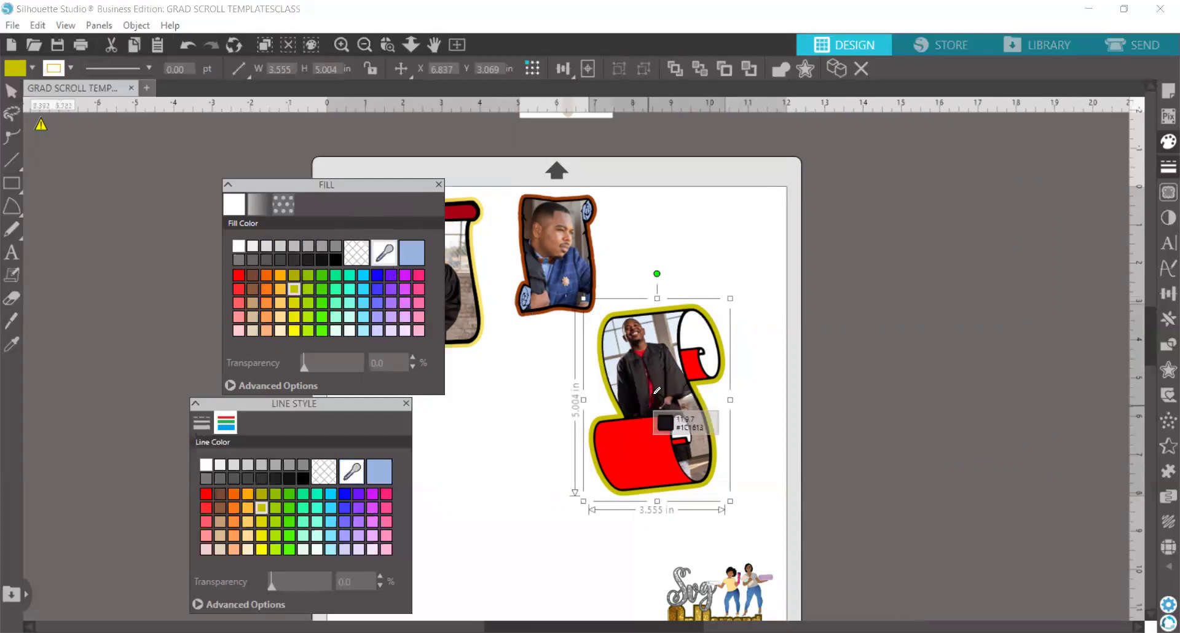
click(656, 385)
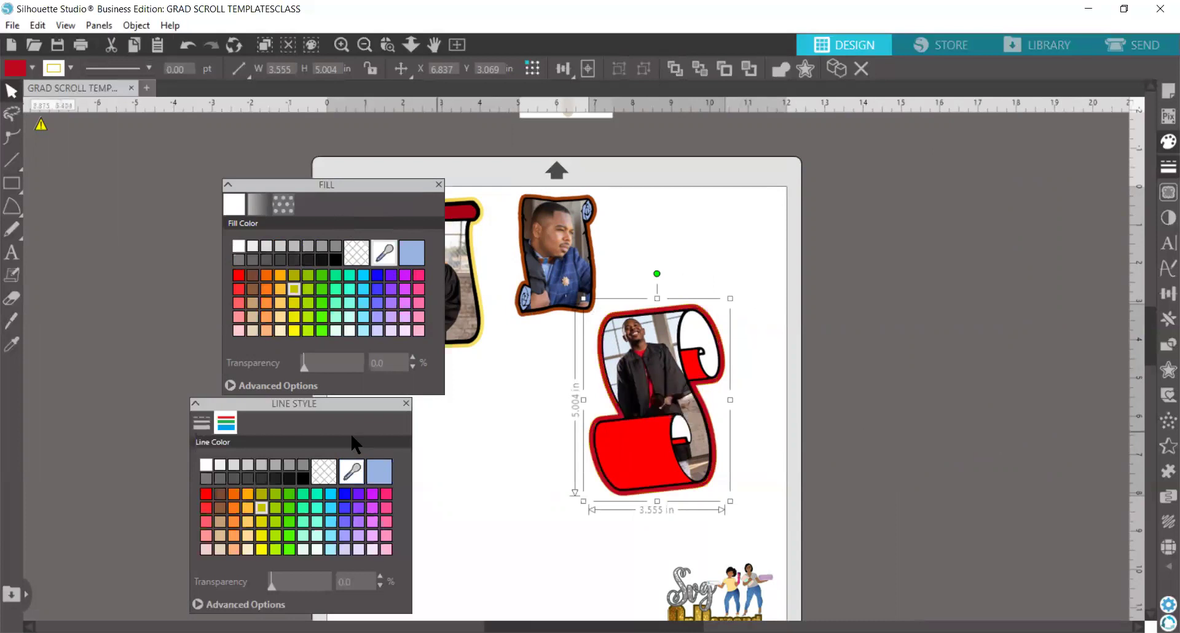
click(639, 470)
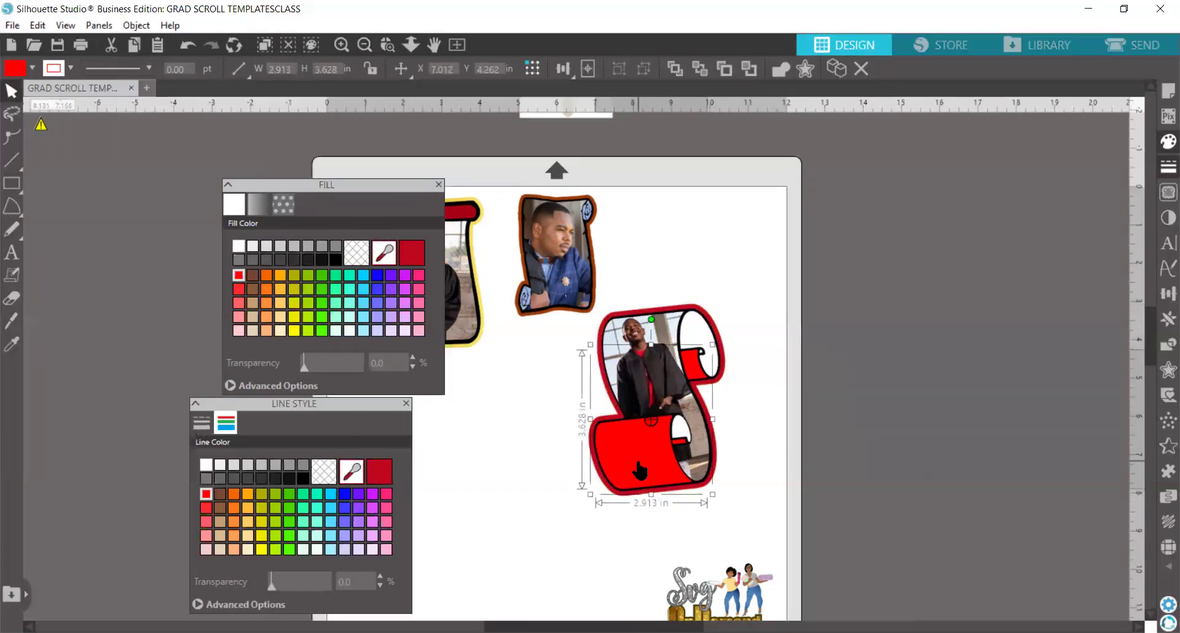
click(836, 254)
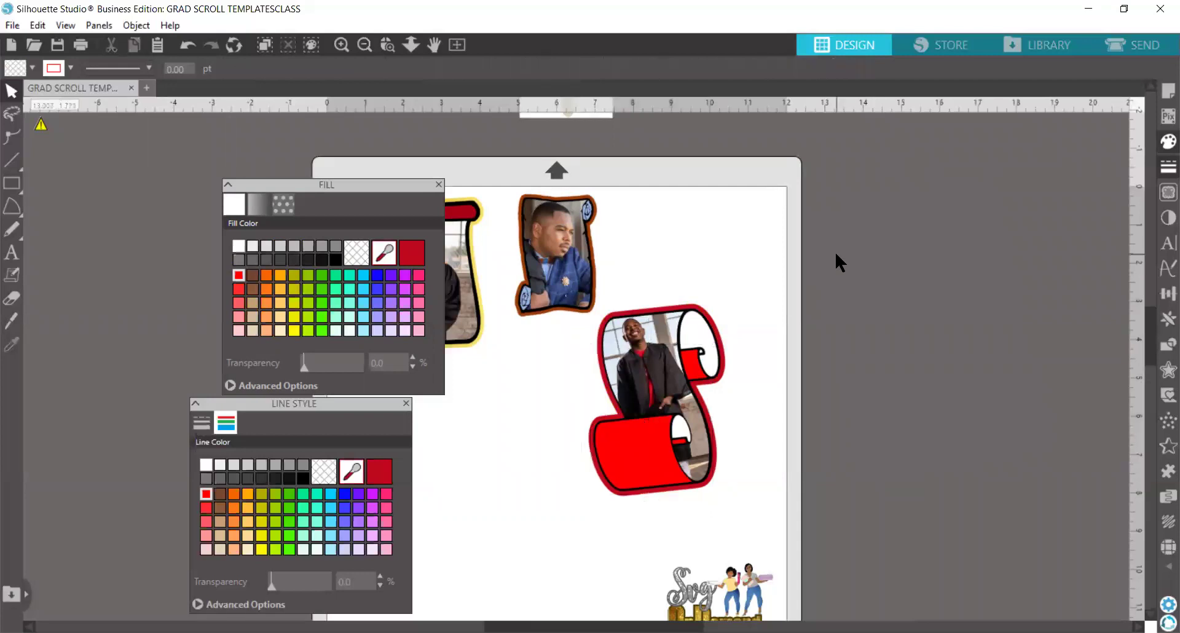
Paste the copied wooden stick image and move it to the empty area beside the page.
right_click(835, 250)
click(875, 339)
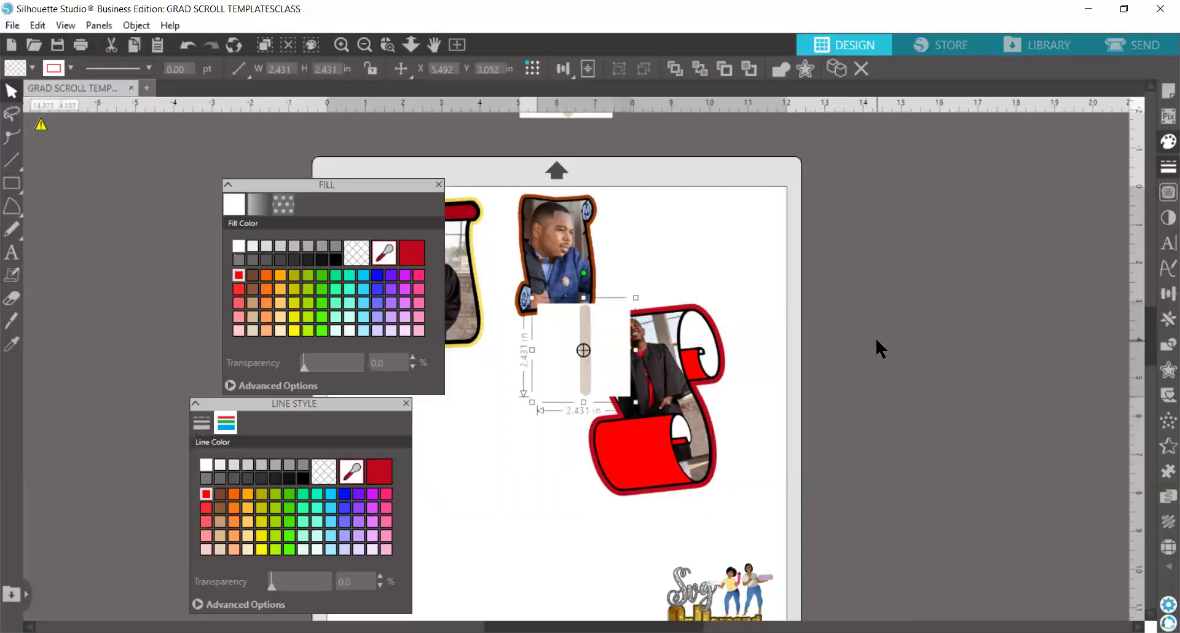
drag(564, 337, 947, 265)
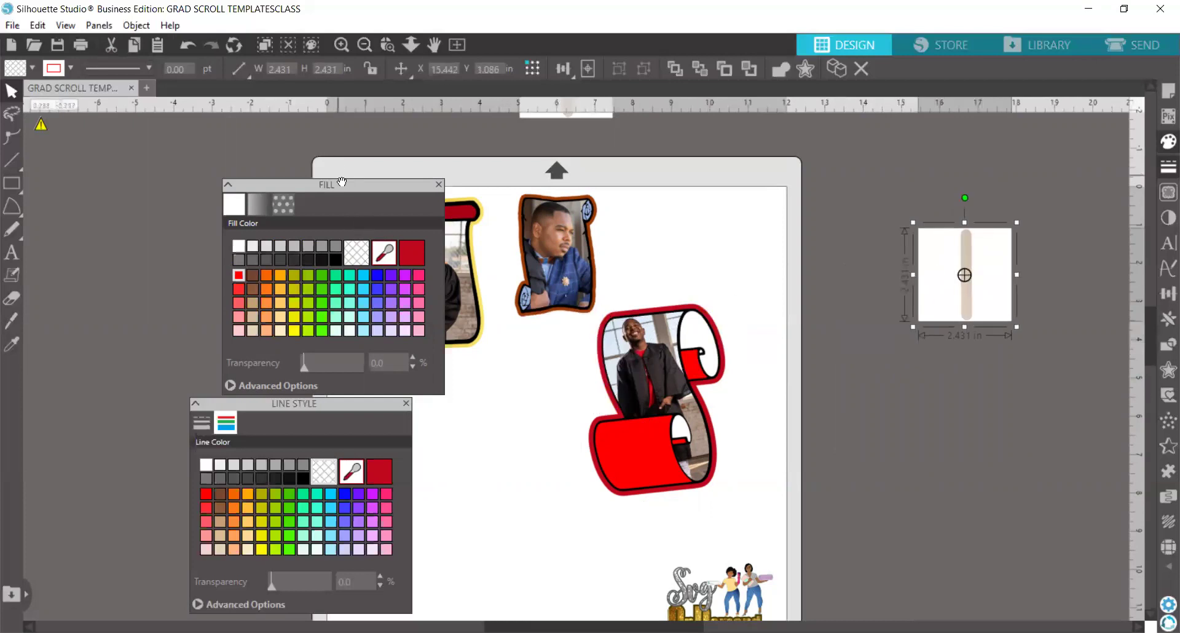
Uncover the yellow-bordered scroll by moving the color panels aside, and place a duplicate of it in the space below.
drag(342, 182, 155, 169)
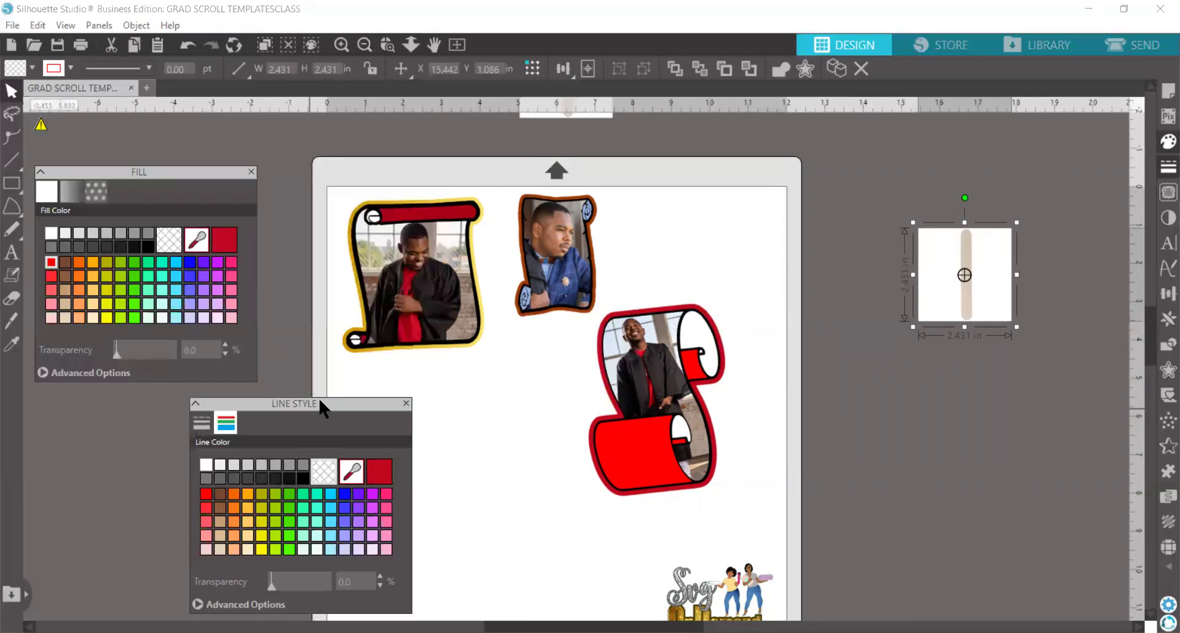
drag(338, 398, 136, 401)
right_click(397, 209)
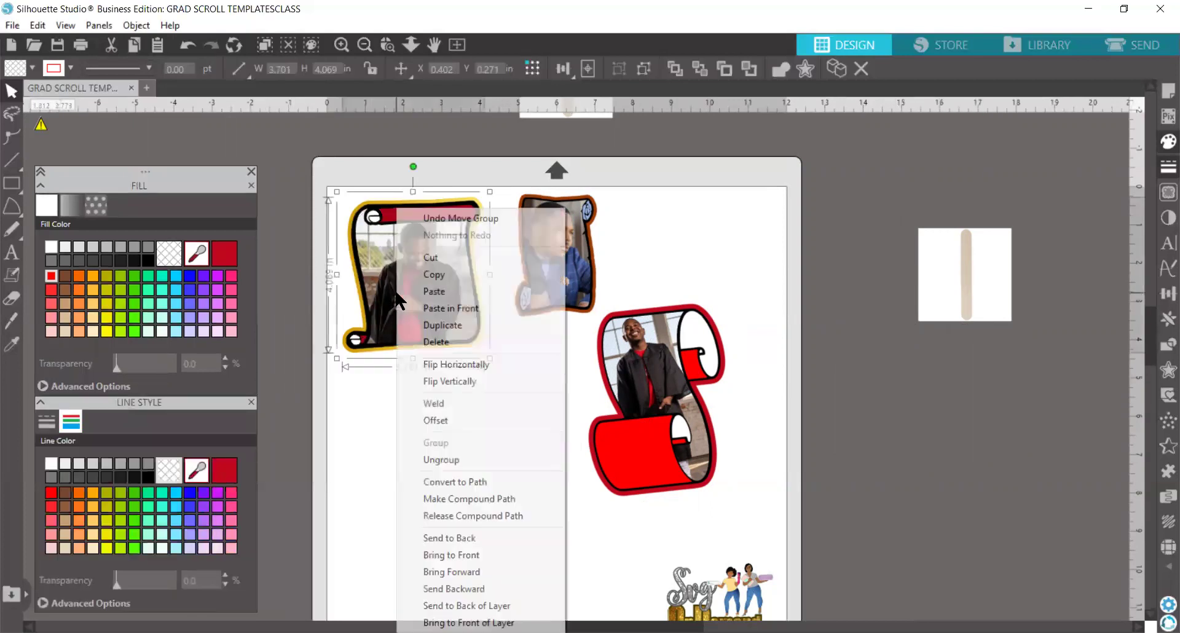
click(449, 325)
drag(449, 326, 474, 479)
Ungroup the duplicated yellow-bordered scroll and pull its gown photo out to the side.
right_click(473, 481)
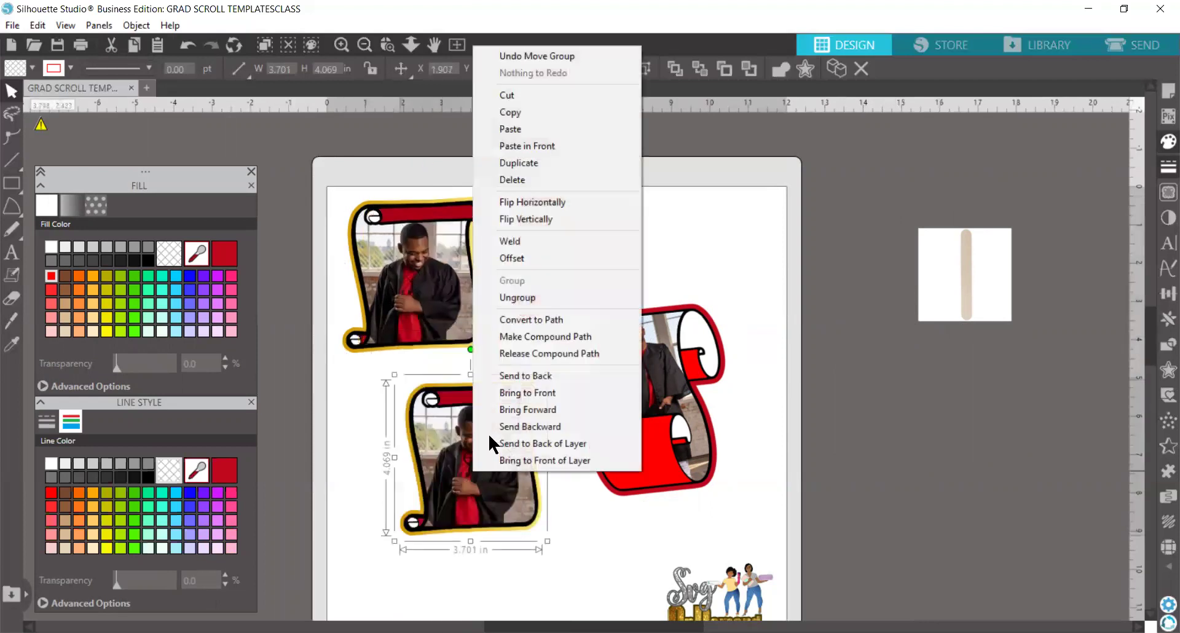
click(521, 298)
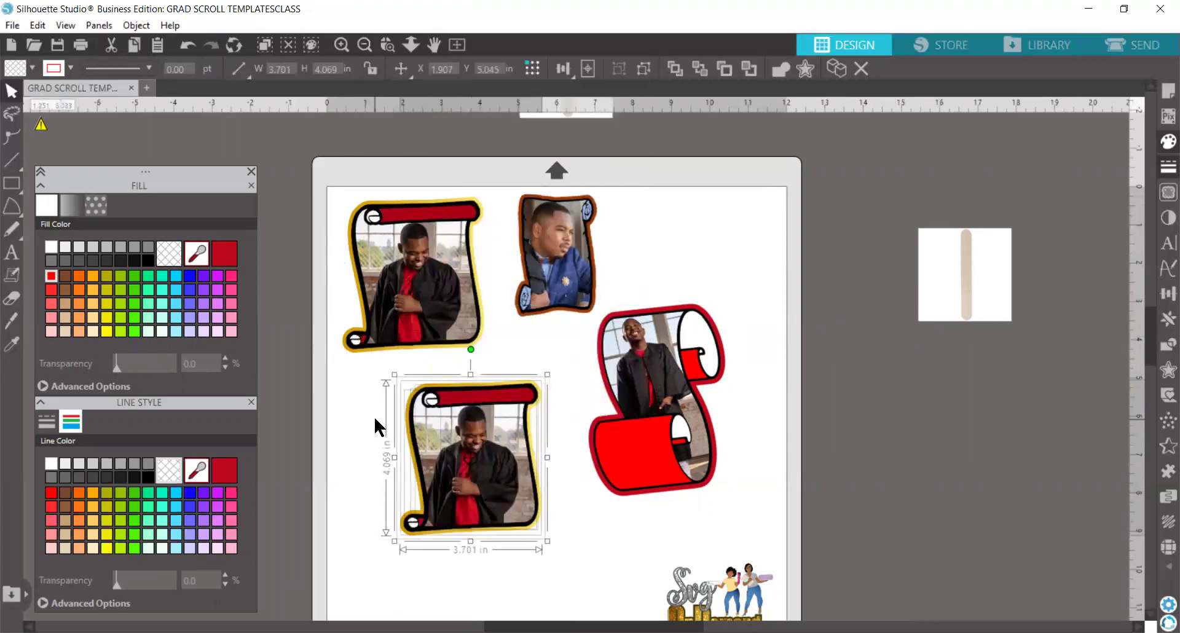
click(377, 421)
drag(473, 455, 759, 320)
click(354, 421)
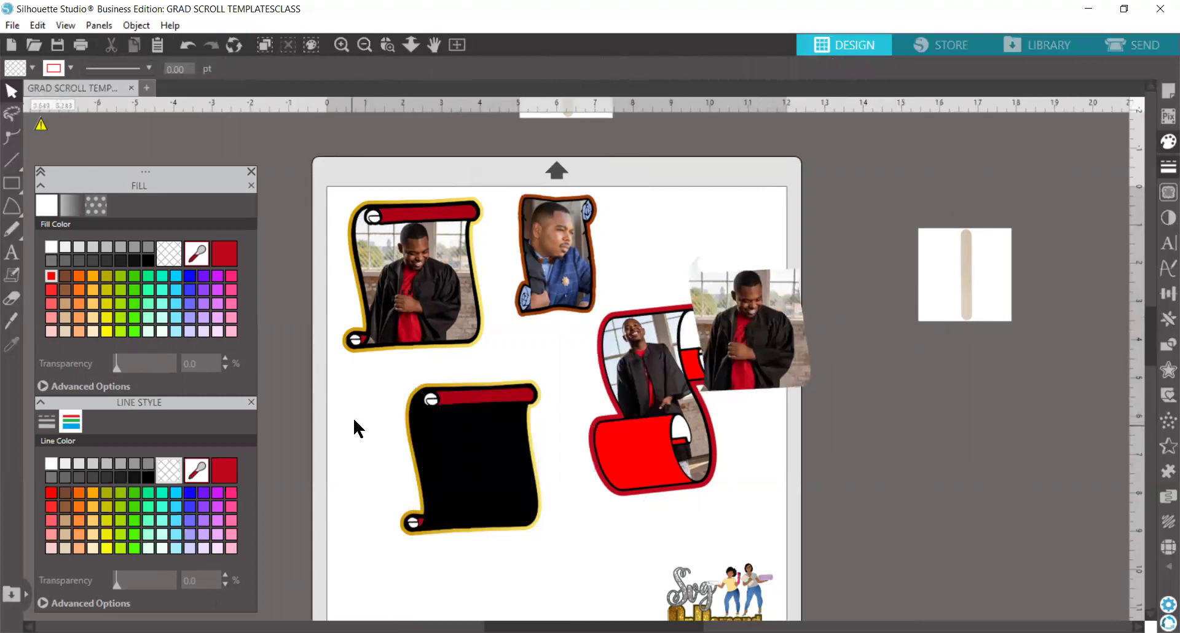
Delete the duplicate's leftover scroll pieces and move the extracted gown photo into the emptied space.
click(520, 519)
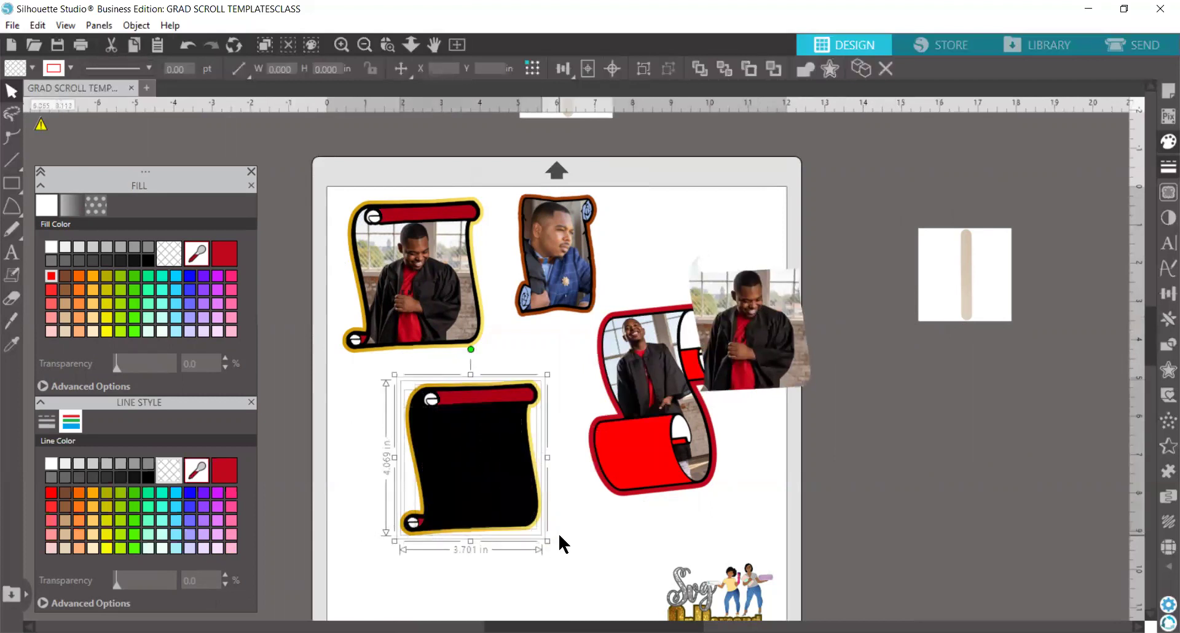
key(Delete)
drag(740, 366, 437, 504)
Move the S-shaped scroll's red fill beside the page and release its compound path.
drag(631, 460, 426, 465)
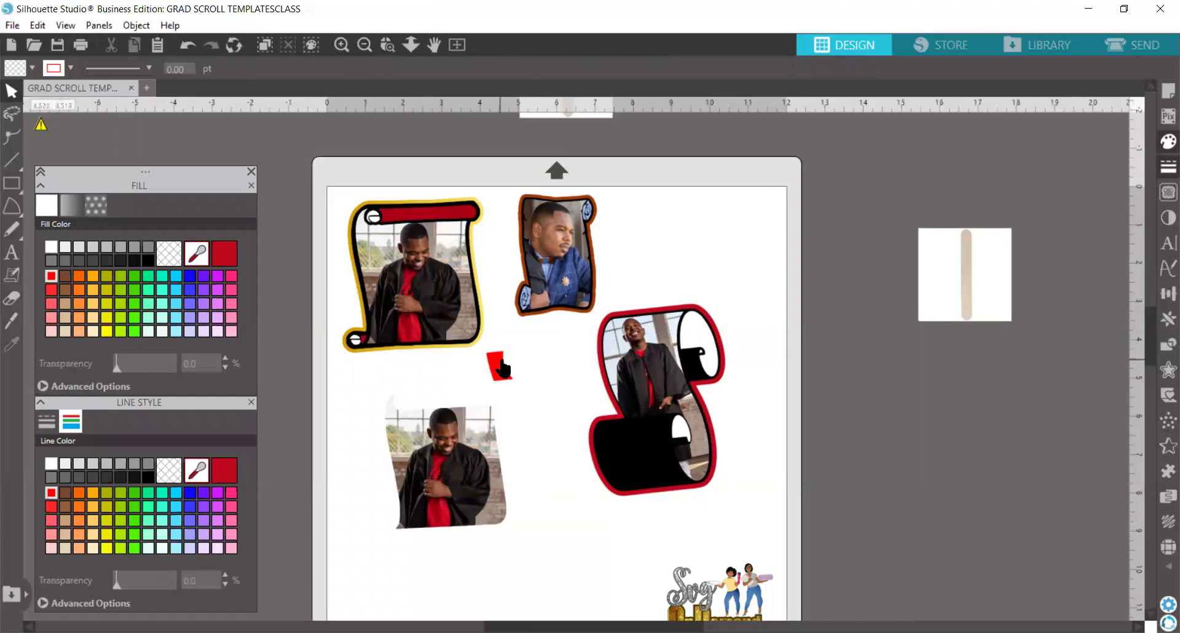
drag(501, 367, 592, 349)
drag(683, 348, 879, 212)
click(786, 304)
right_click(879, 212)
click(901, 492)
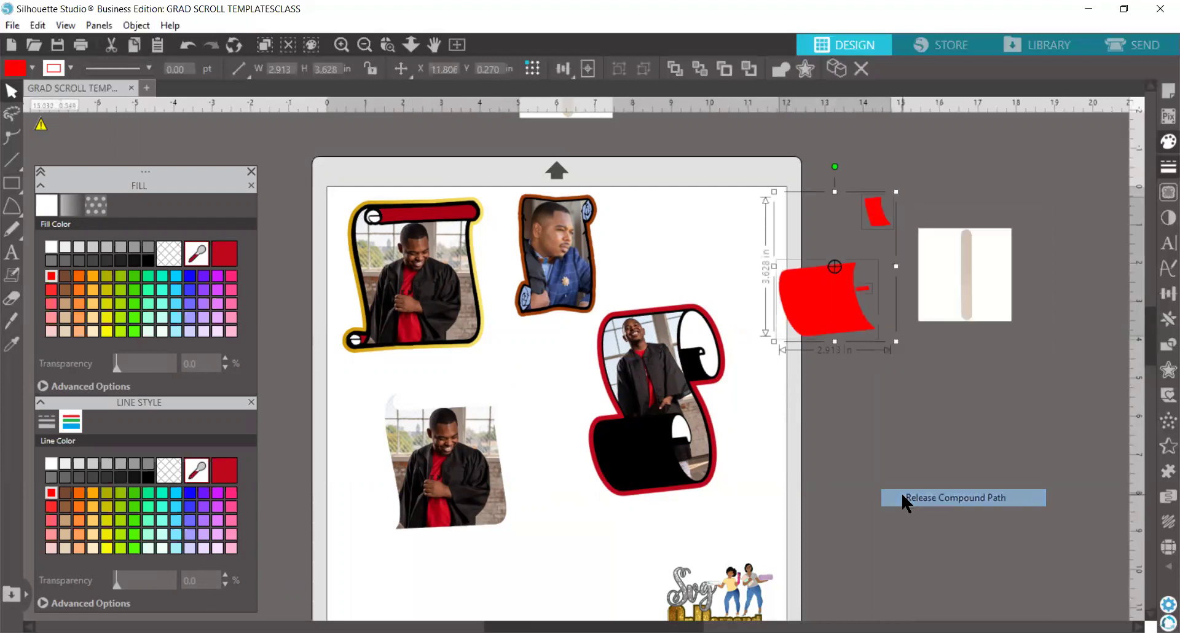
click(845, 389)
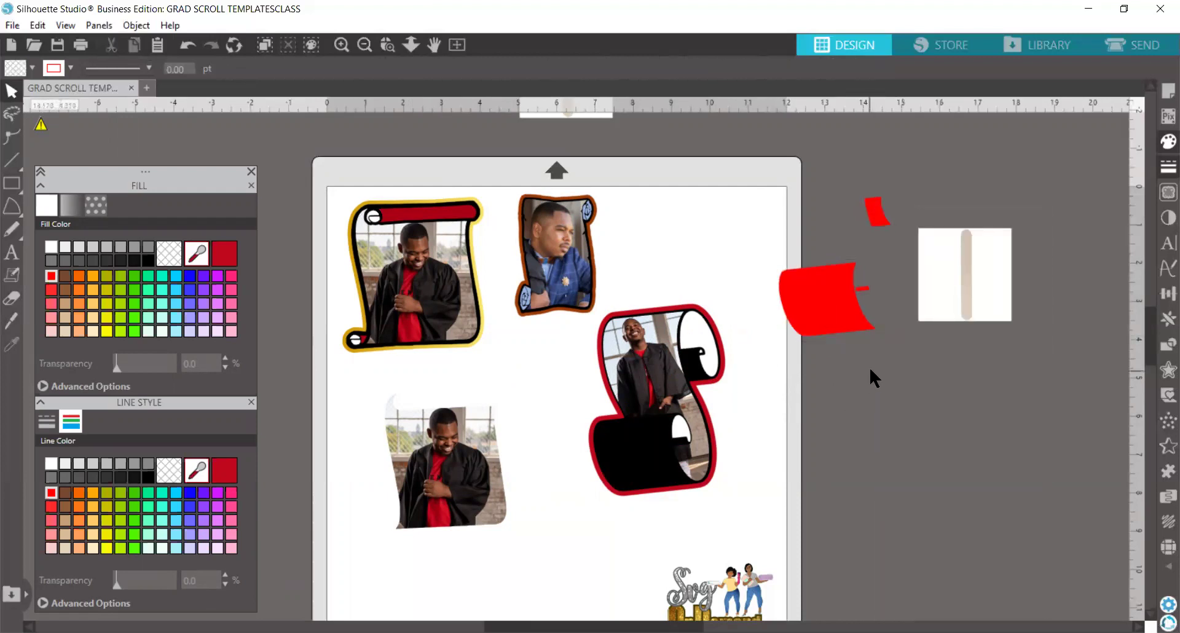
Make the large red roll panel a compound path and move it onto the extracted gown photo.
click(819, 295)
right_click(819, 295)
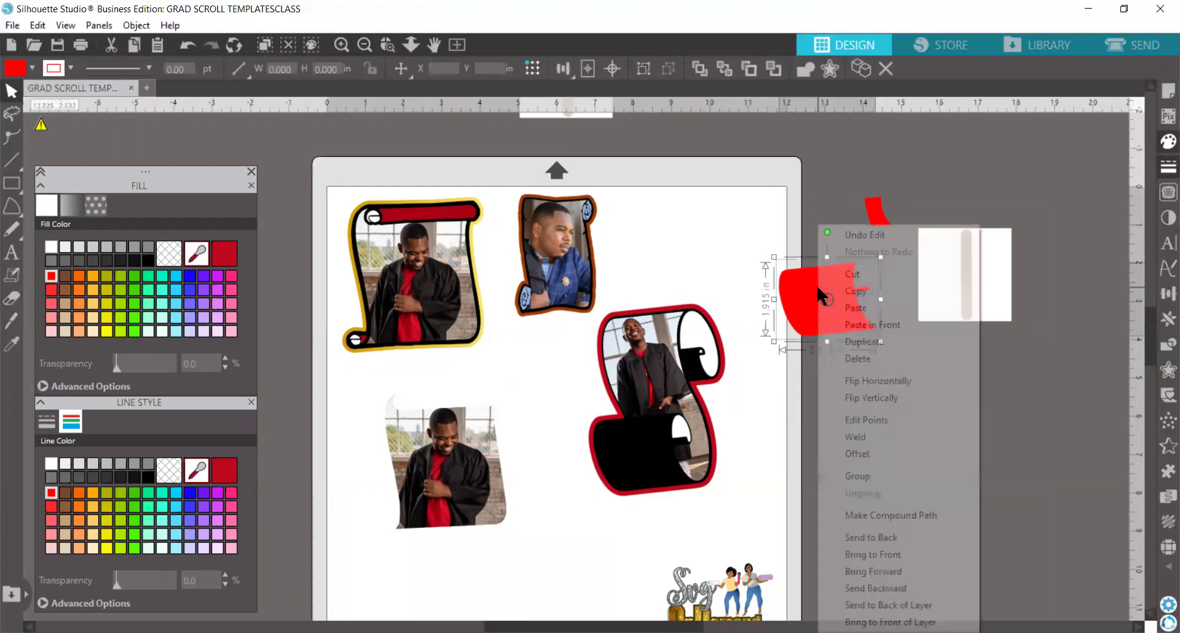
click(879, 515)
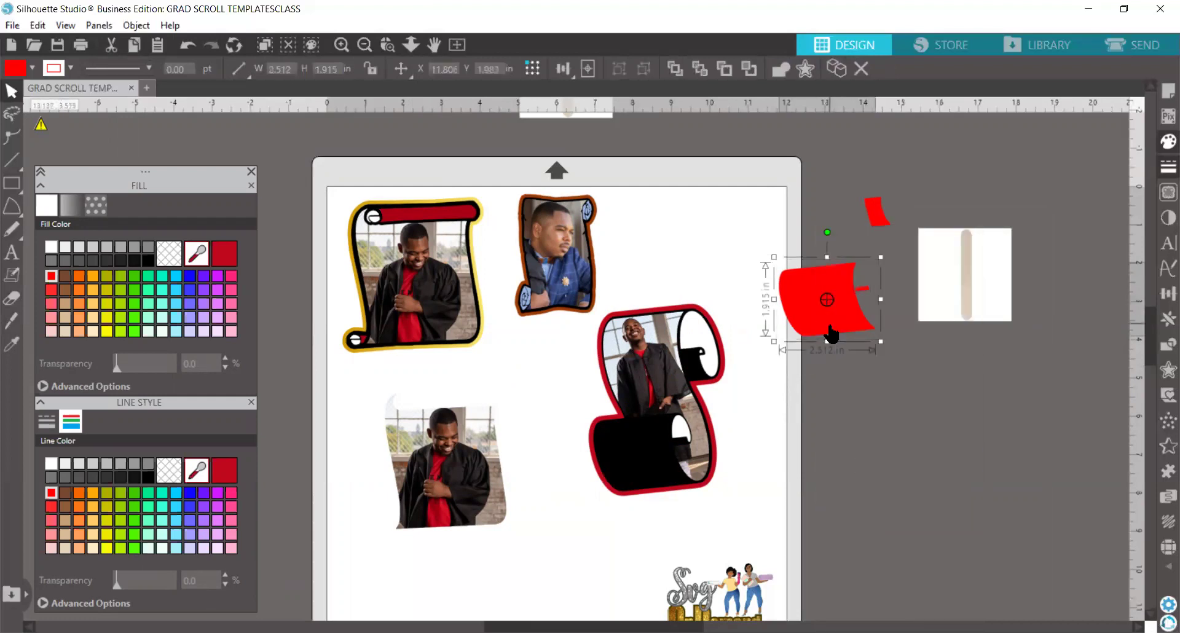
drag(830, 332, 453, 478)
Enlarge the gown photo to about 4.99 in wide, center it around the red panel and layer it behind the panel.
click(454, 478)
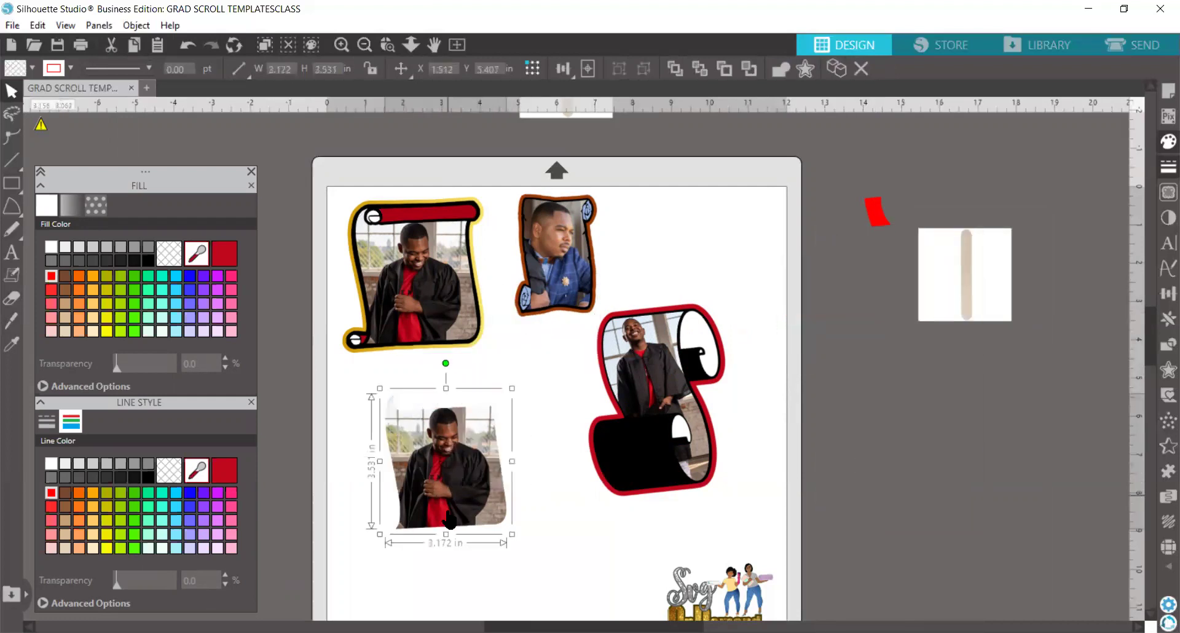
drag(300, 596, 299, 598)
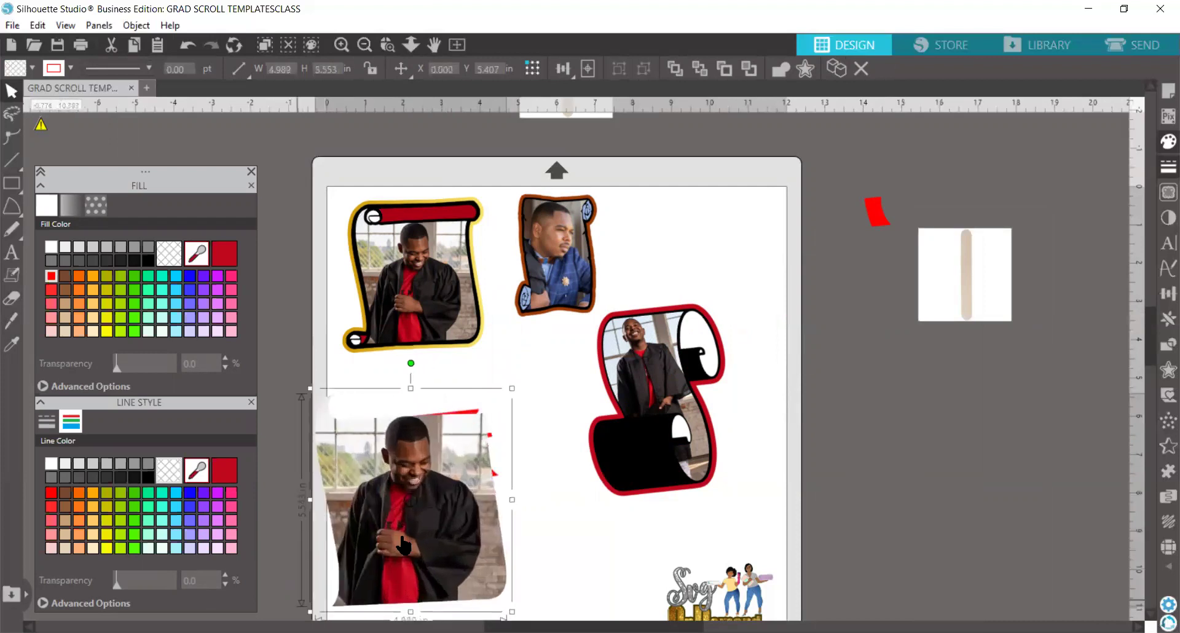
drag(396, 535, 422, 518)
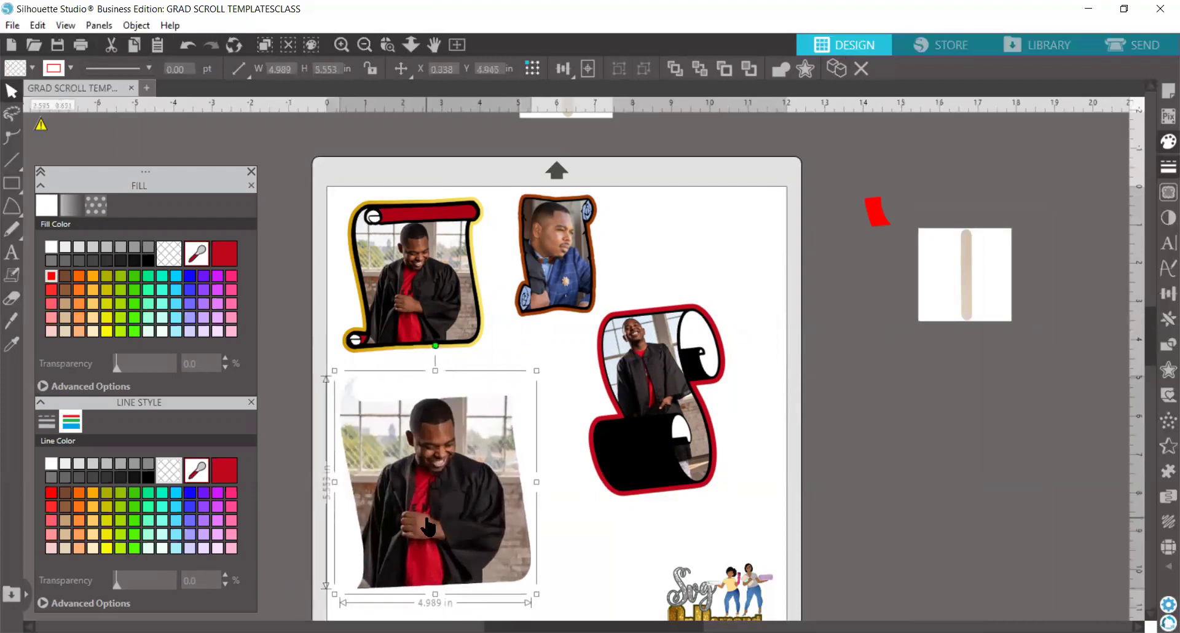
click(699, 68)
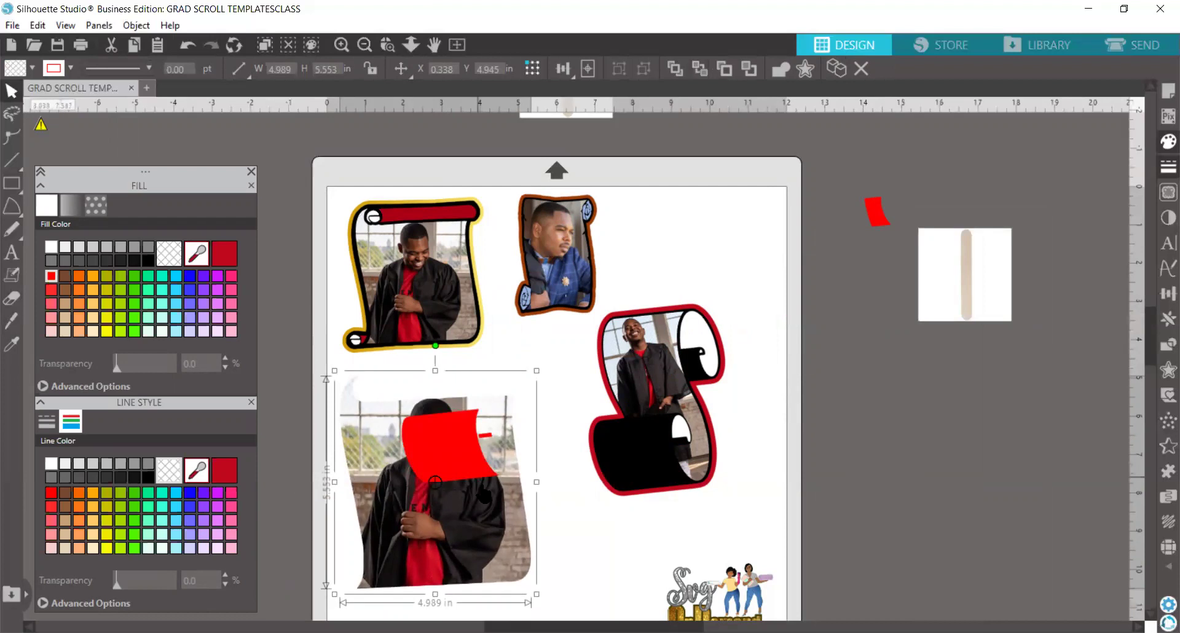
Shift the enlarged photo slightly so the graduate's face sits behind the red panel, and crop it to the panel's shape.
double_click(482, 485)
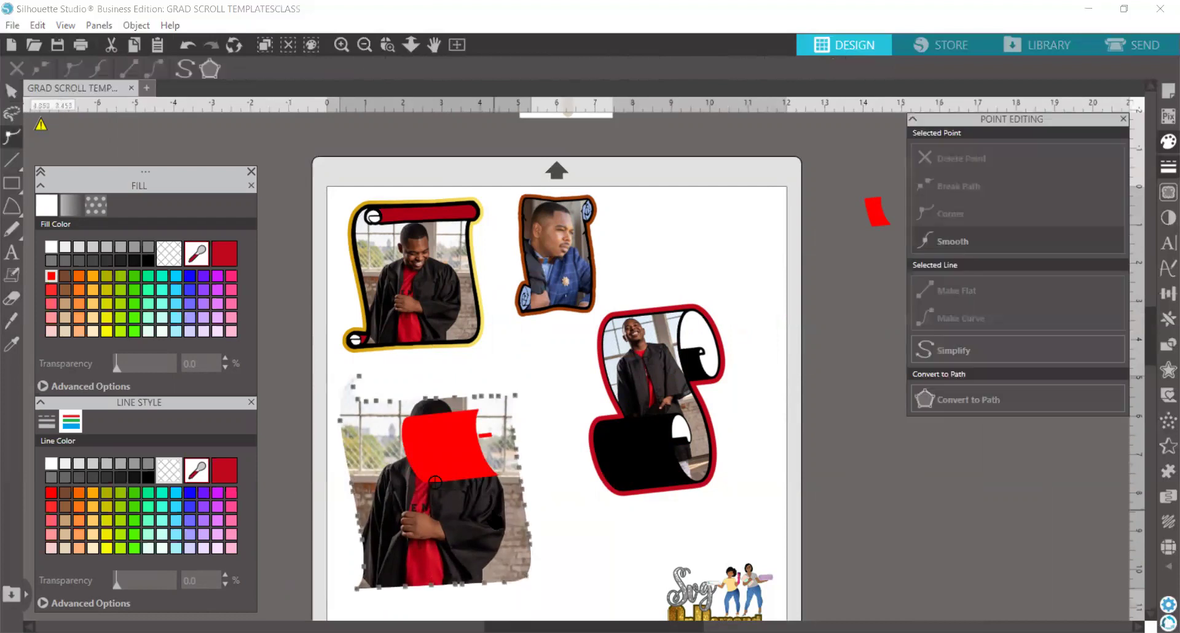
drag(490, 514, 497, 520)
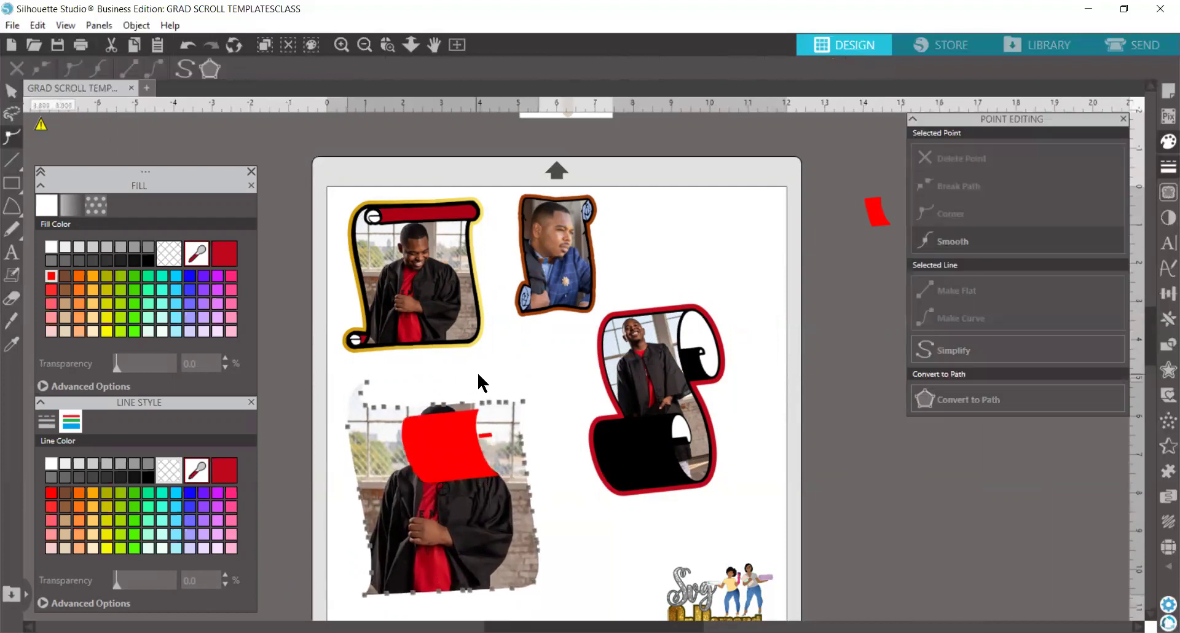
drag(478, 375, 436, 443)
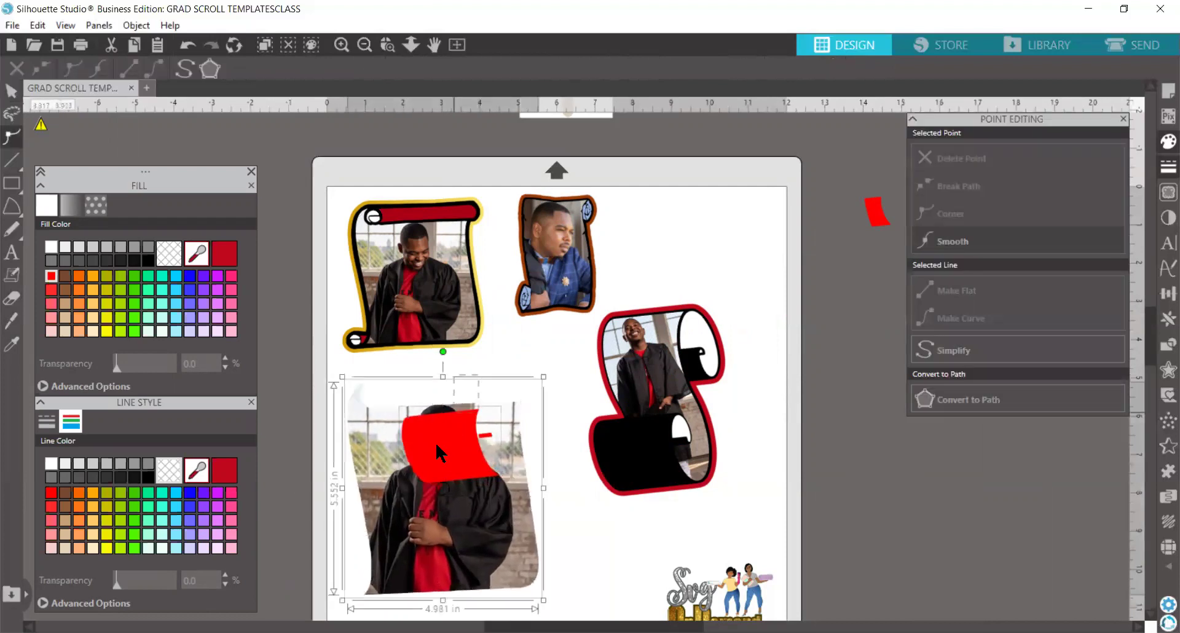
click(135, 24)
mouse_move(182, 125)
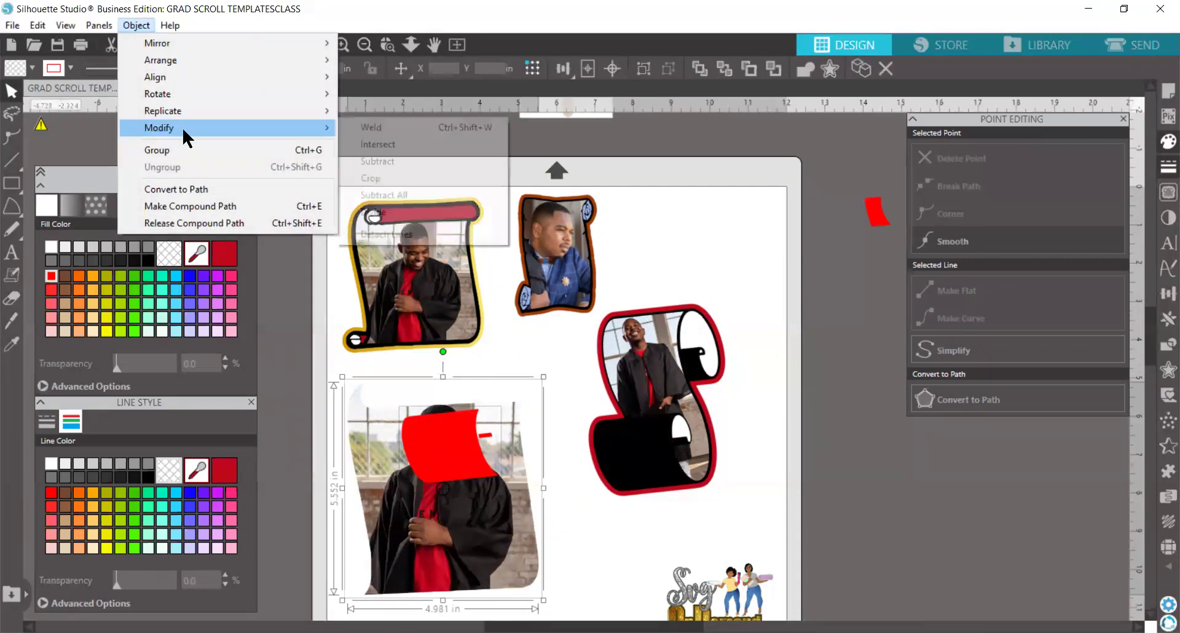
click(370, 177)
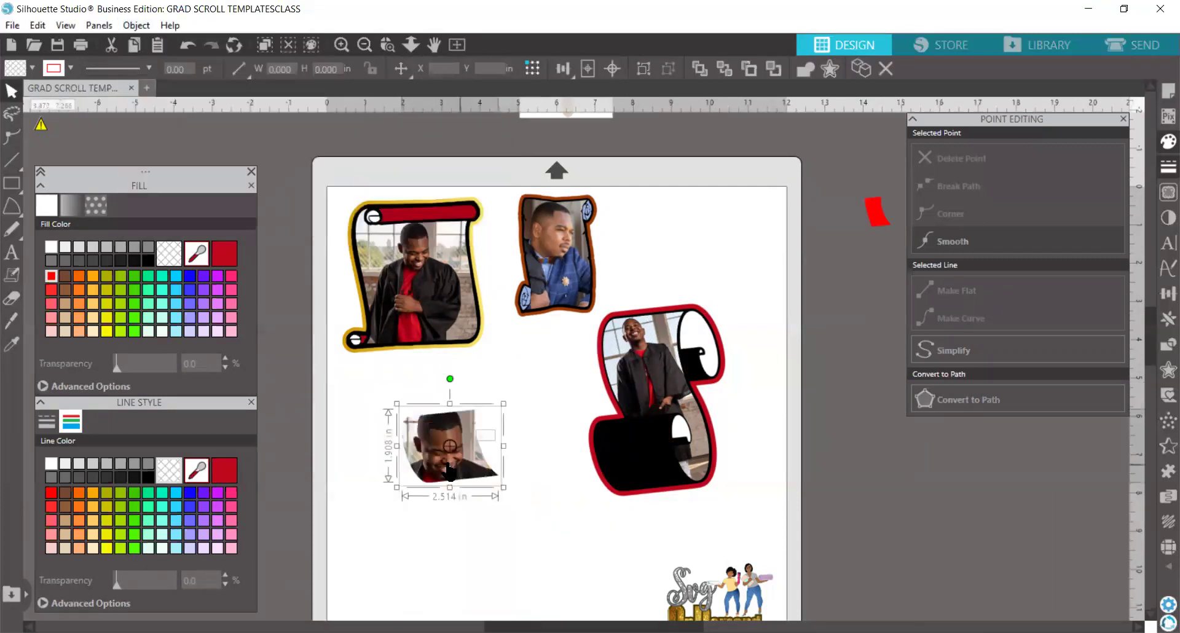
Fit the cropped face photo into the S-shaped scroll's lower roll and return the small red piece to its upper curl.
drag(448, 467, 642, 473)
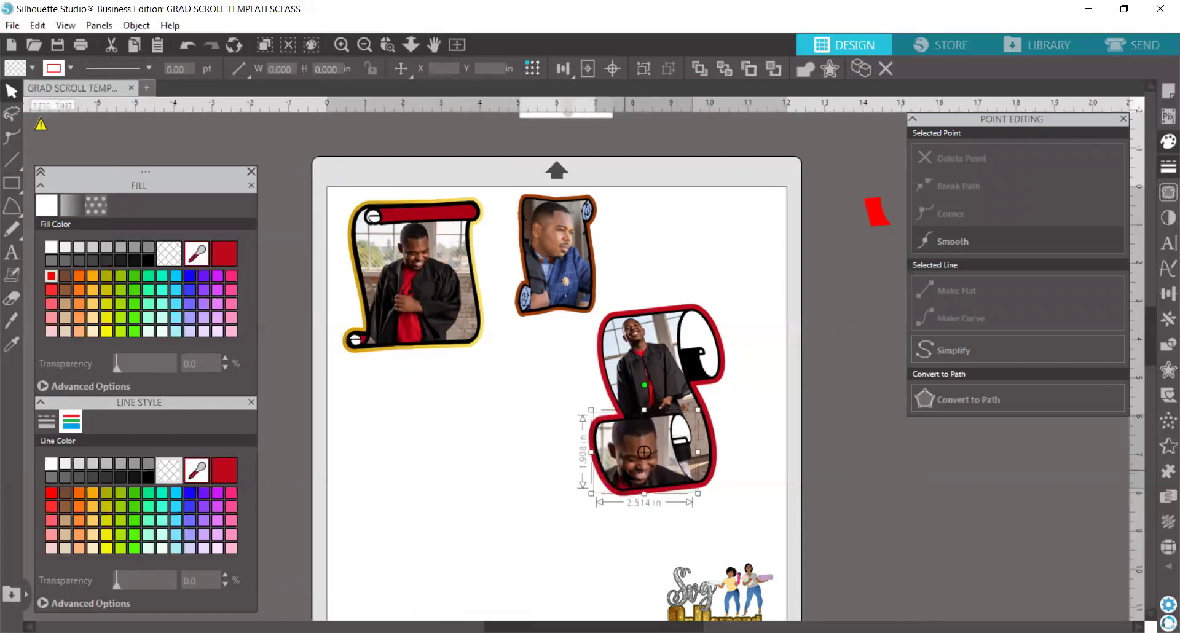
drag(625, 471, 625, 474)
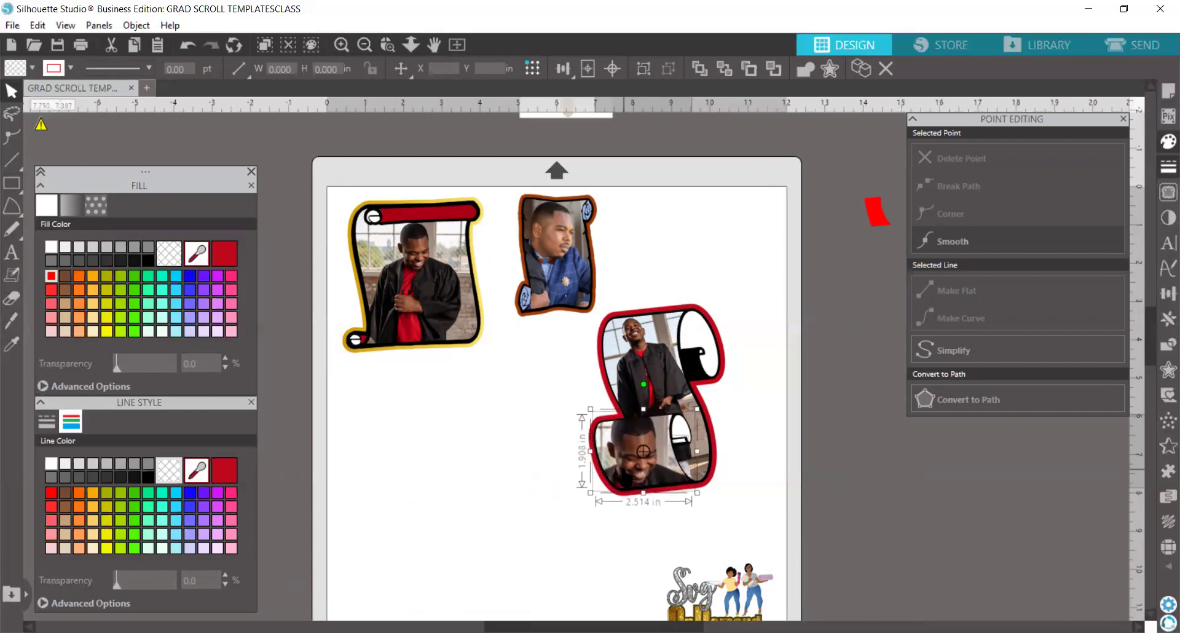
click(833, 278)
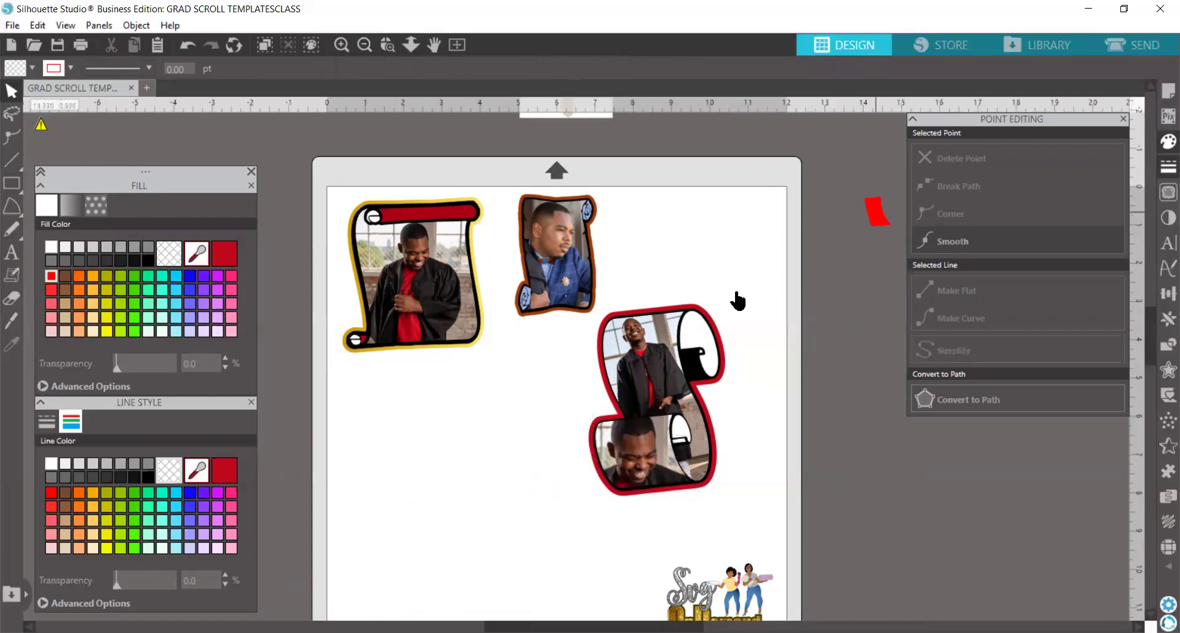
drag(877, 212, 692, 364)
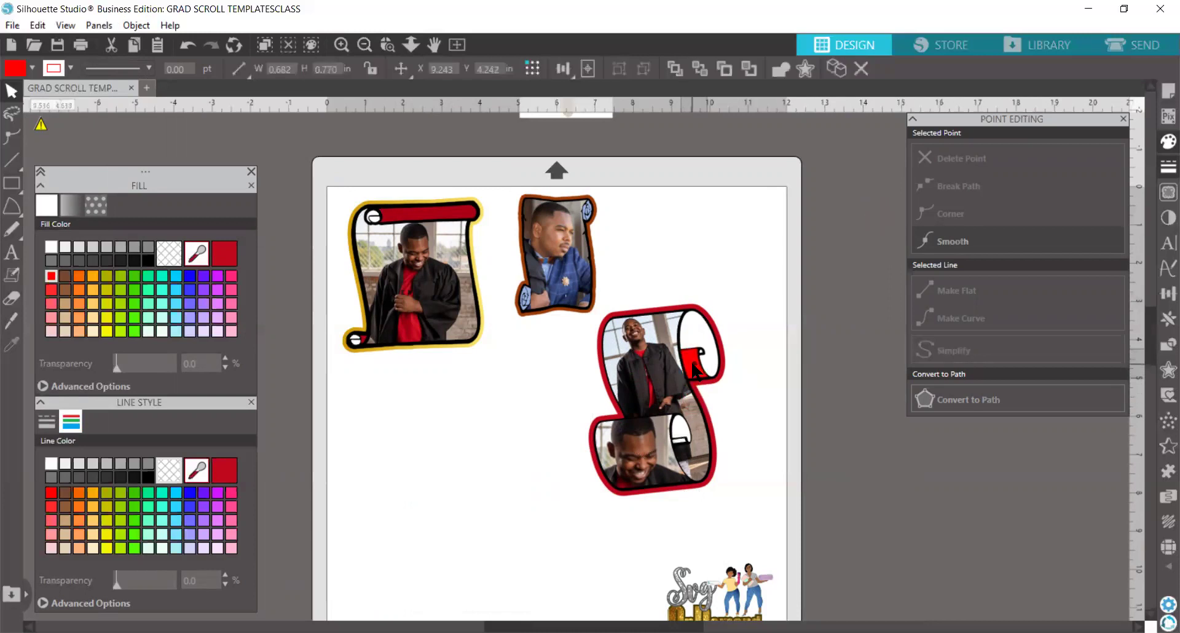
click(735, 380)
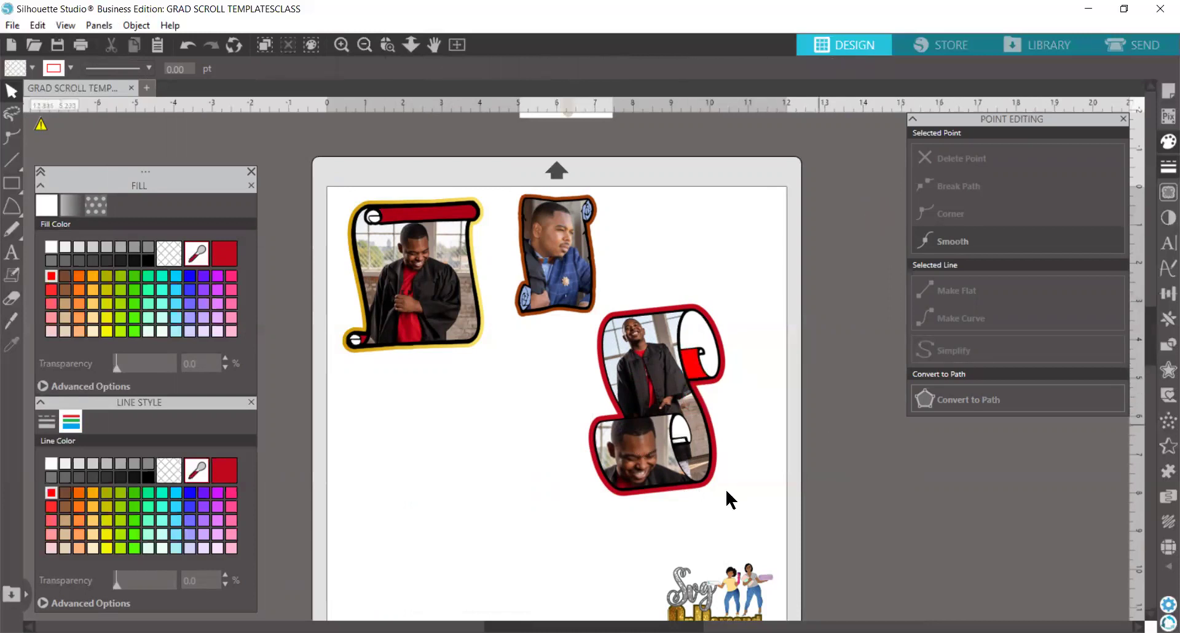
Group all the pieces of the completed S-shaped scroll.
drag(750, 494, 594, 313)
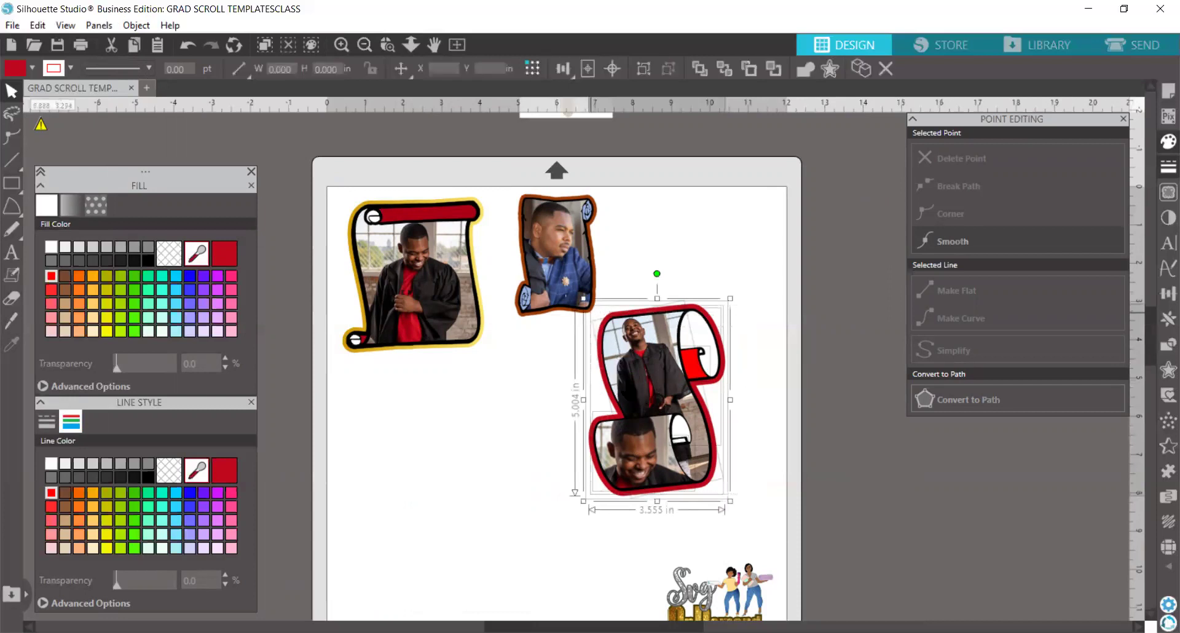
right_click(632, 418)
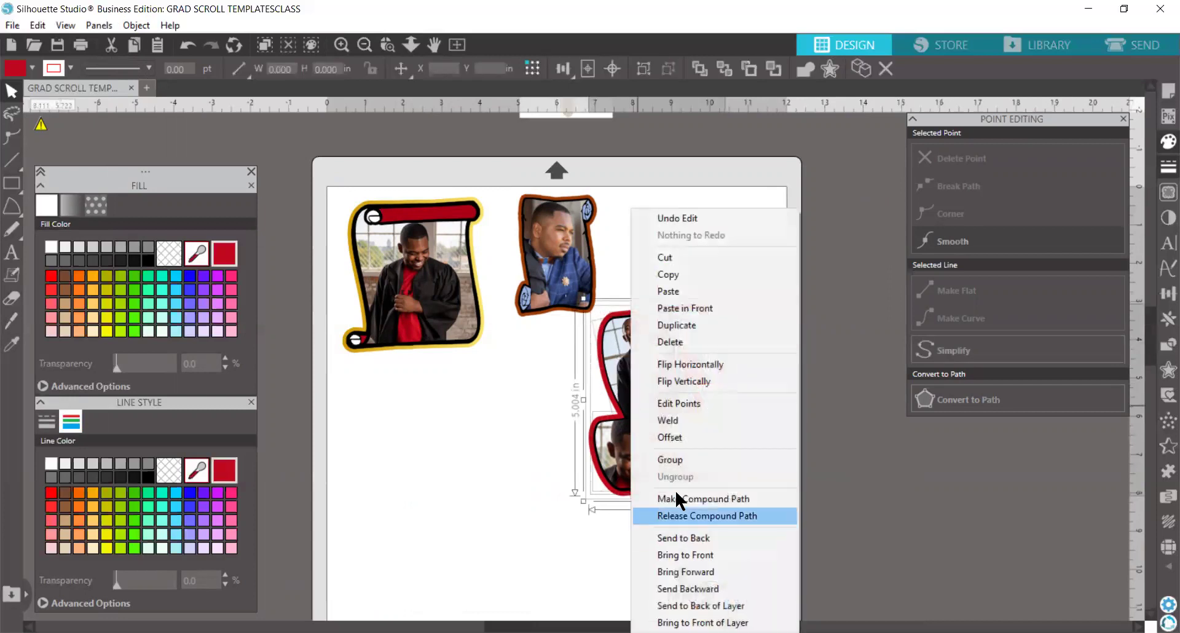
click(679, 464)
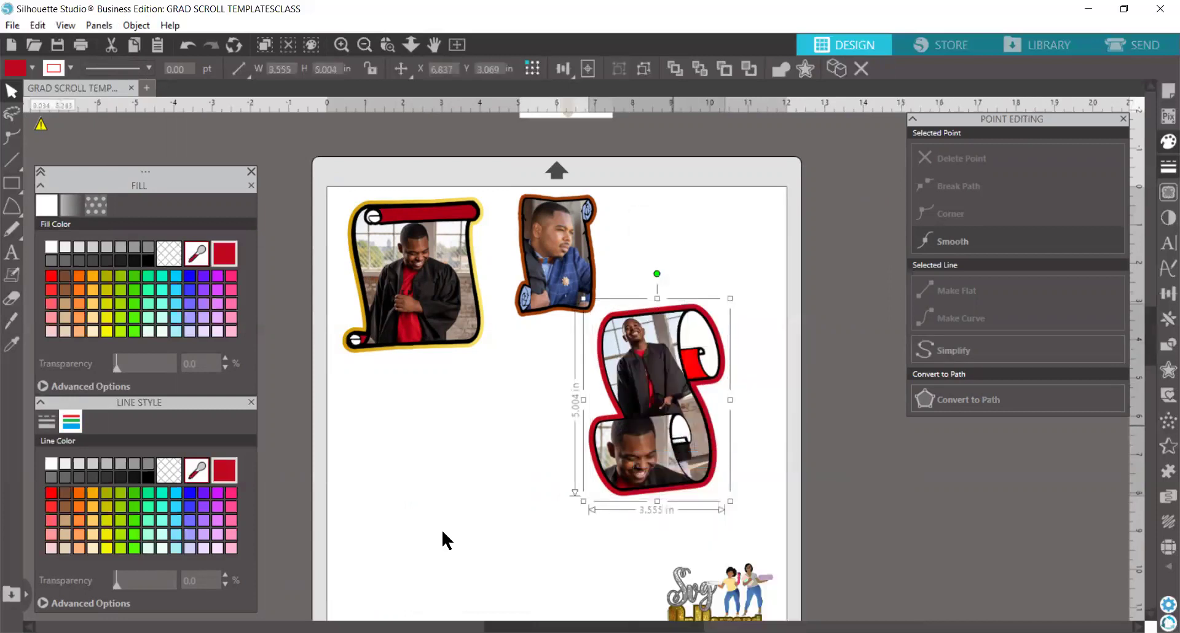
Move the S-shaped scroll to the lower middle of the page and place the craft stick image outside the page's right edge.
drag(717, 453, 536, 493)
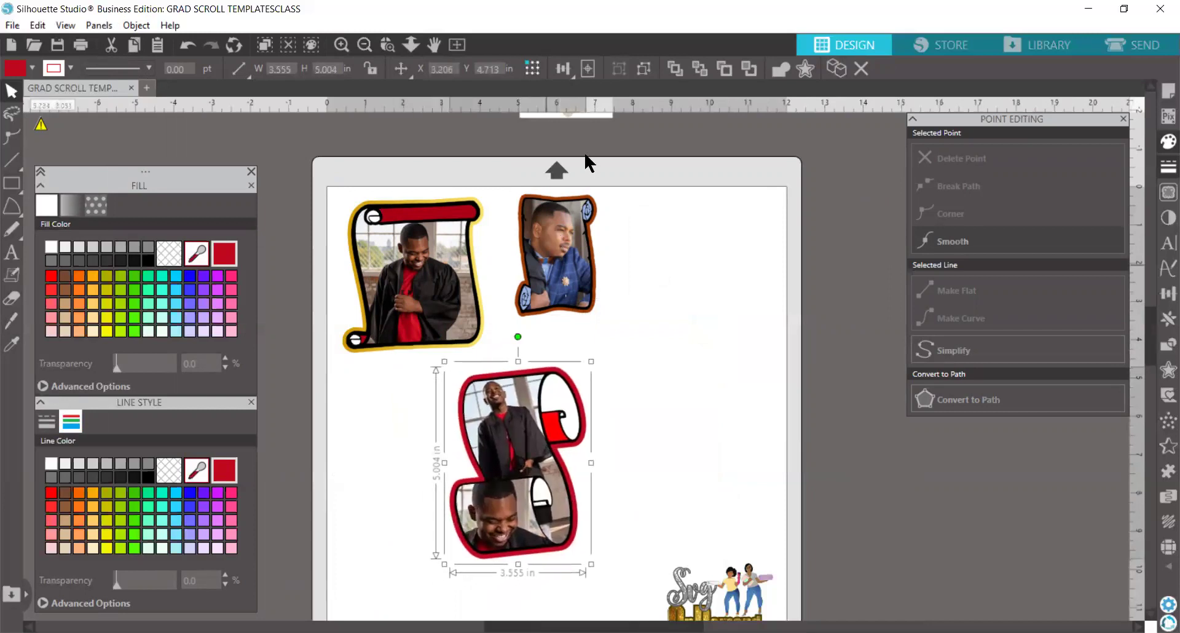
drag(591, 116, 880, 520)
click(861, 448)
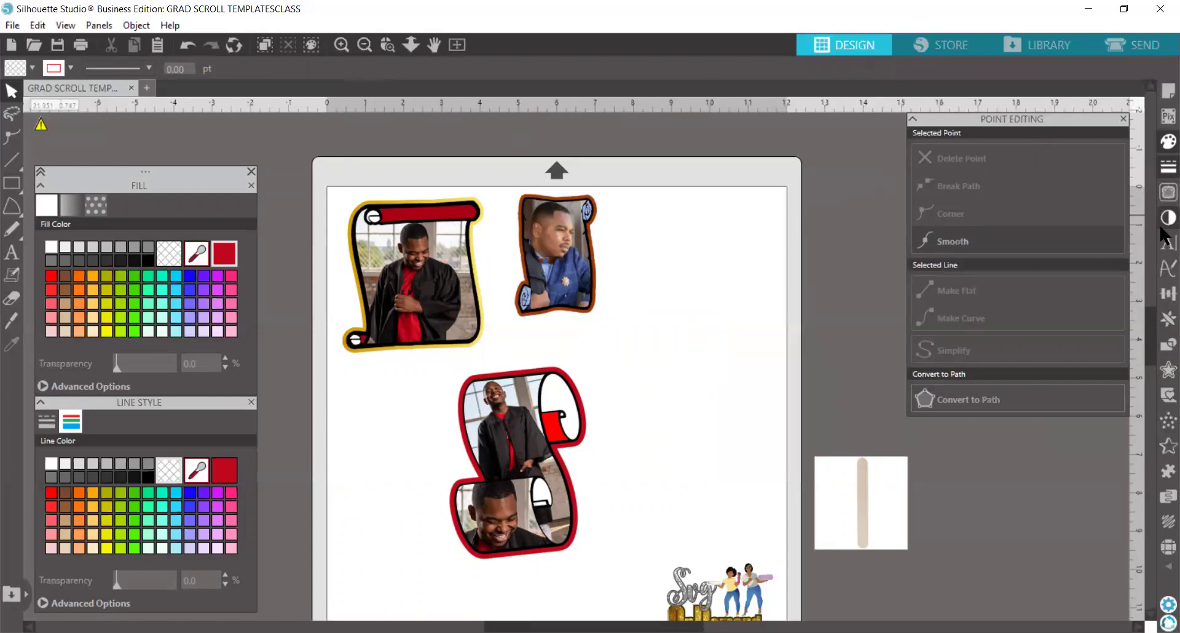
Trace and detach the craft stick from its image at a 94% threshold, and delete the leftover white background.
click(1168, 193)
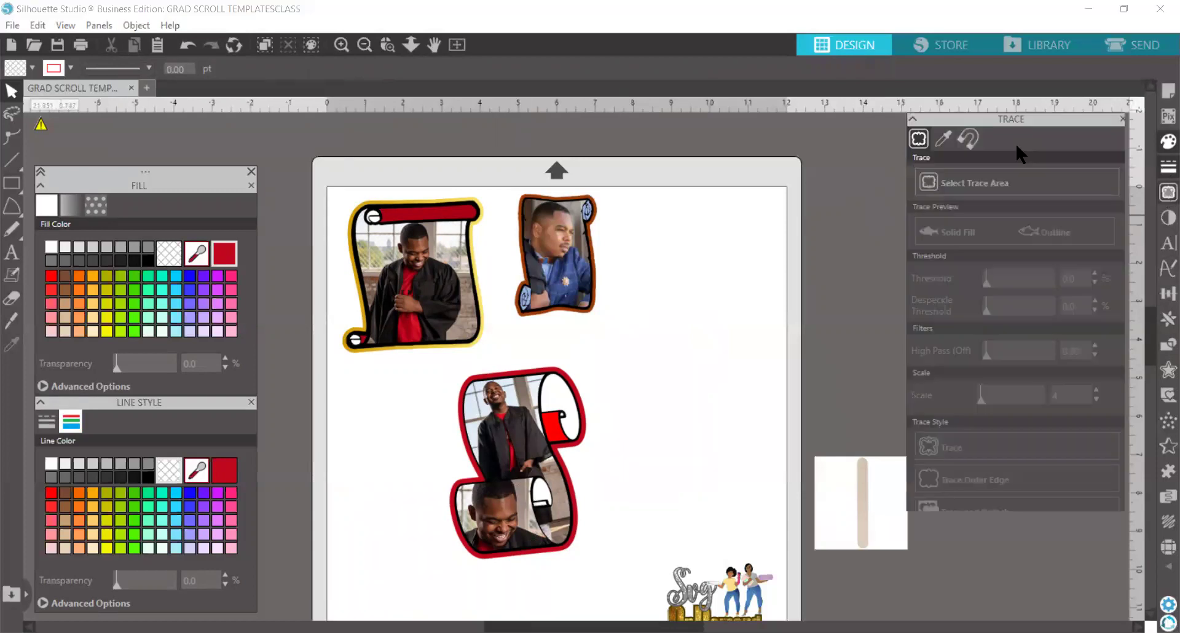
click(1005, 181)
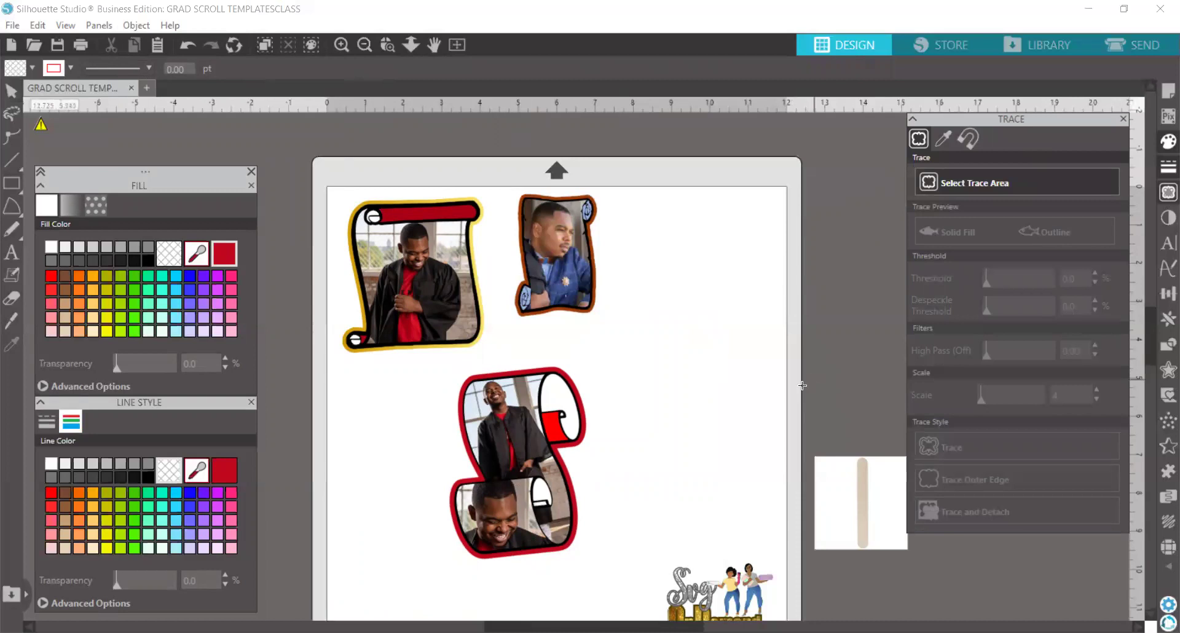
drag(792, 410, 917, 557)
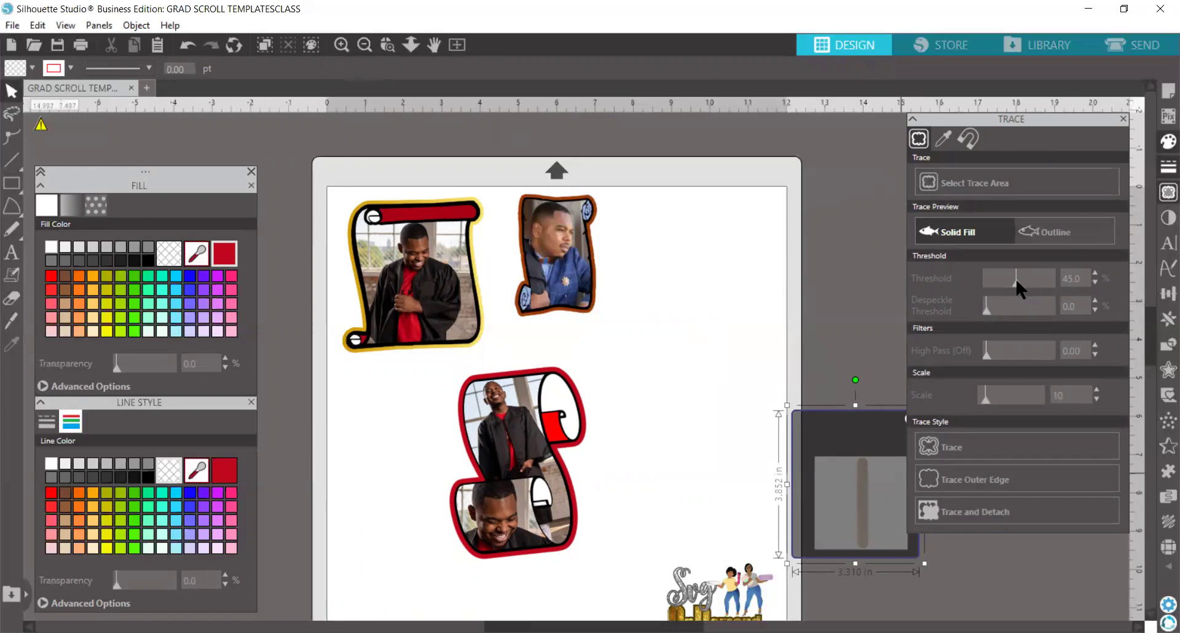
drag(1016, 281, 1046, 278)
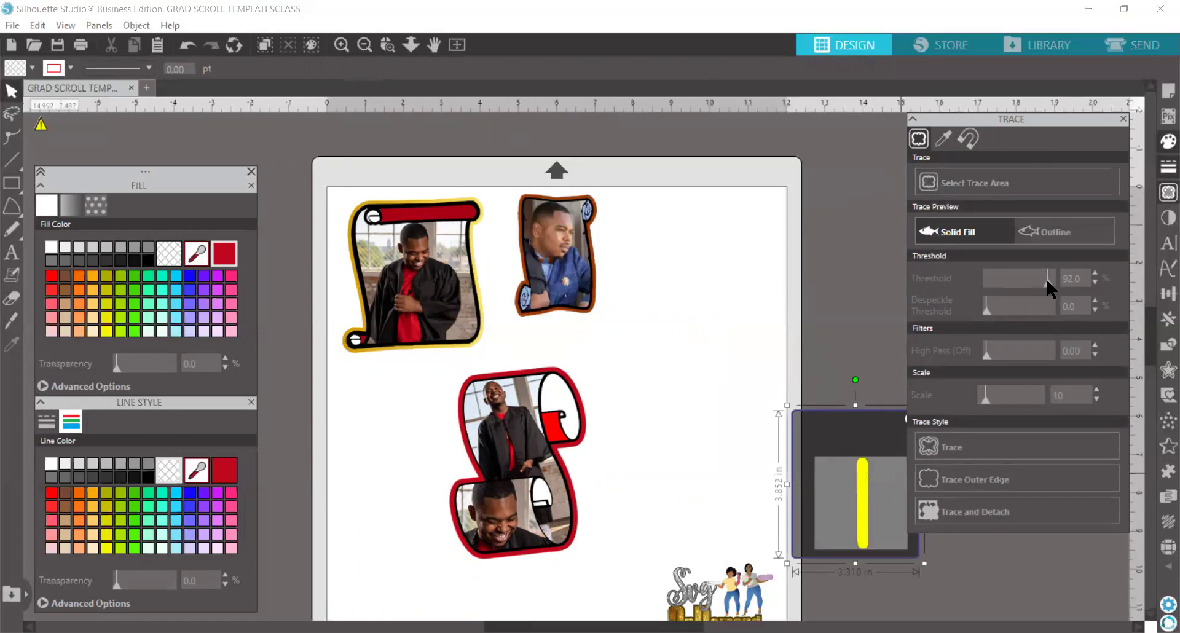
click(969, 522)
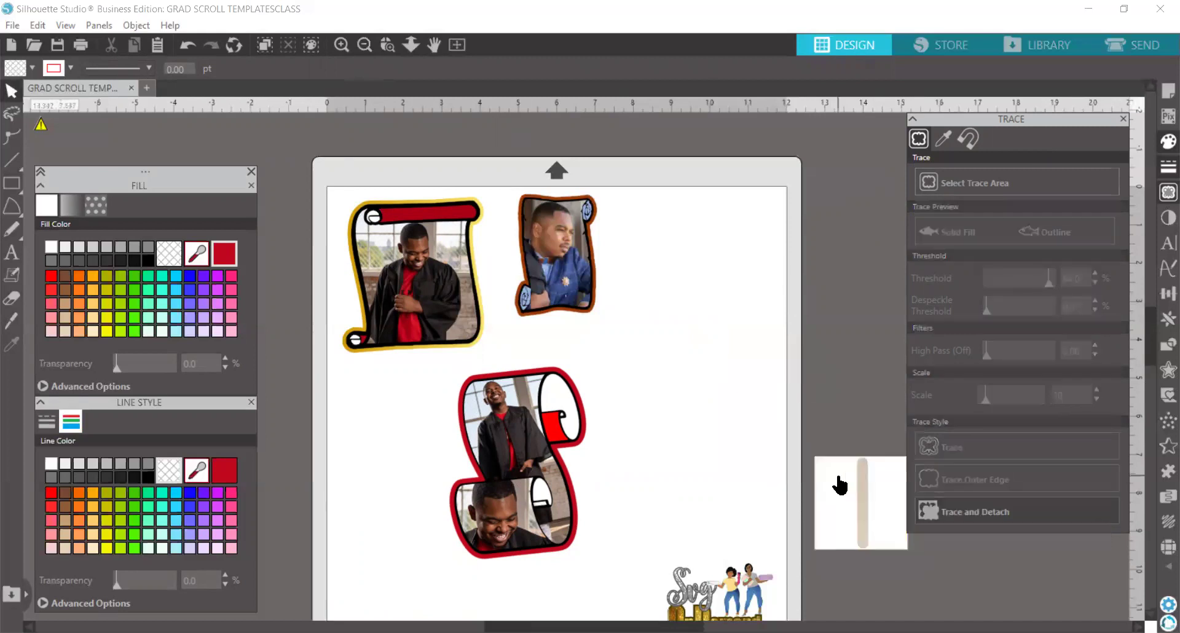
drag(826, 478, 805, 369)
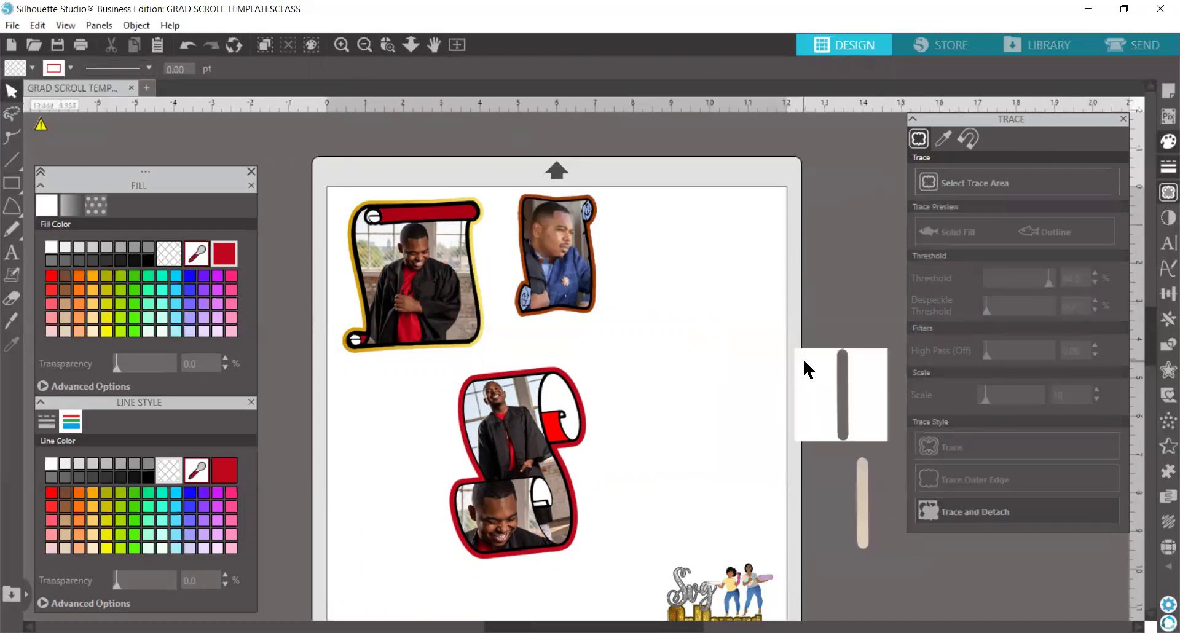
key(Delete)
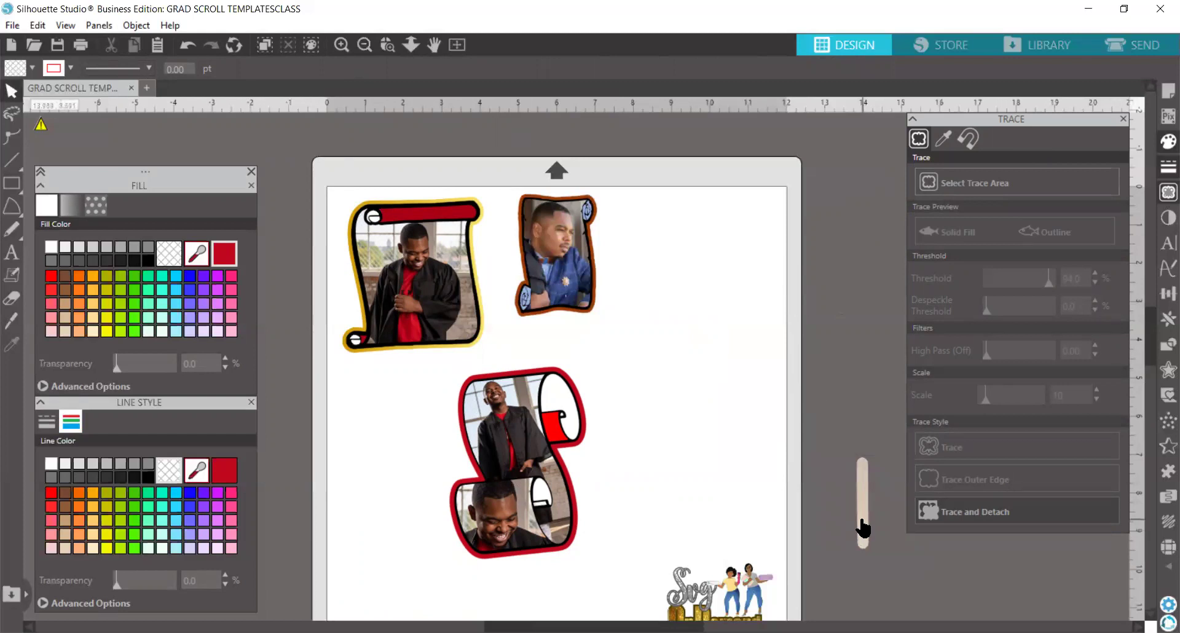
Place the cutout stick on the page beside the S-shaped scroll and enlarge it to about 0.51 by 4.03 in.
drag(863, 530, 655, 423)
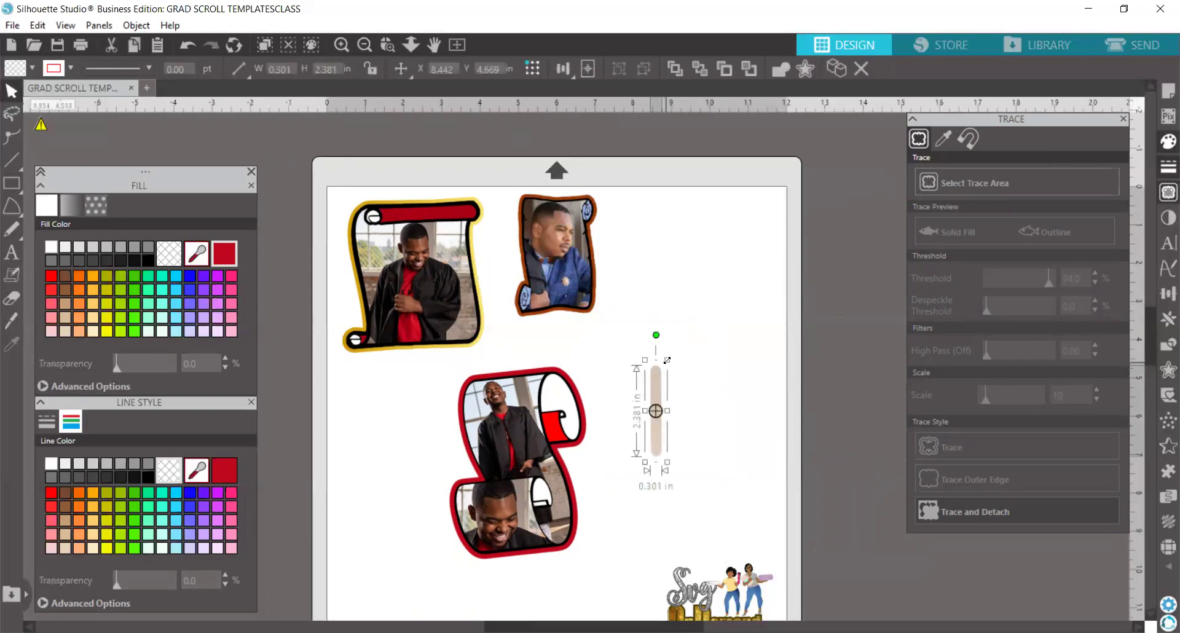
drag(668, 360, 724, 300)
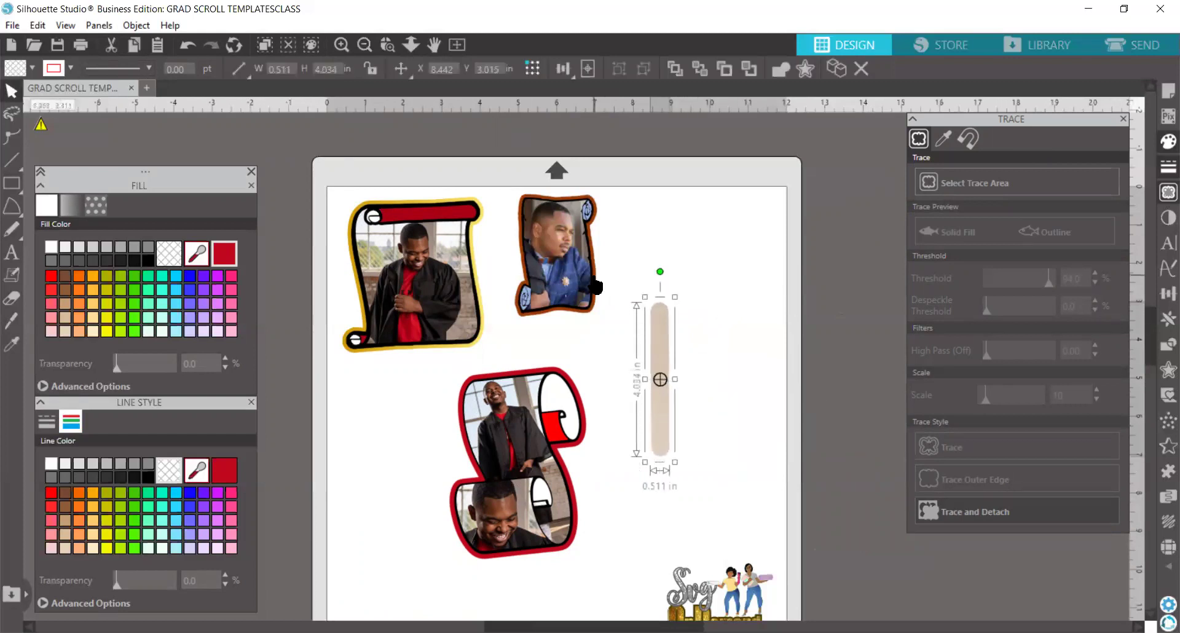
Layer the brown-bordered scroll in front of the stick and enlarge it to about 3.12 by 4.66 in, centered over the stick.
drag(595, 284, 693, 316)
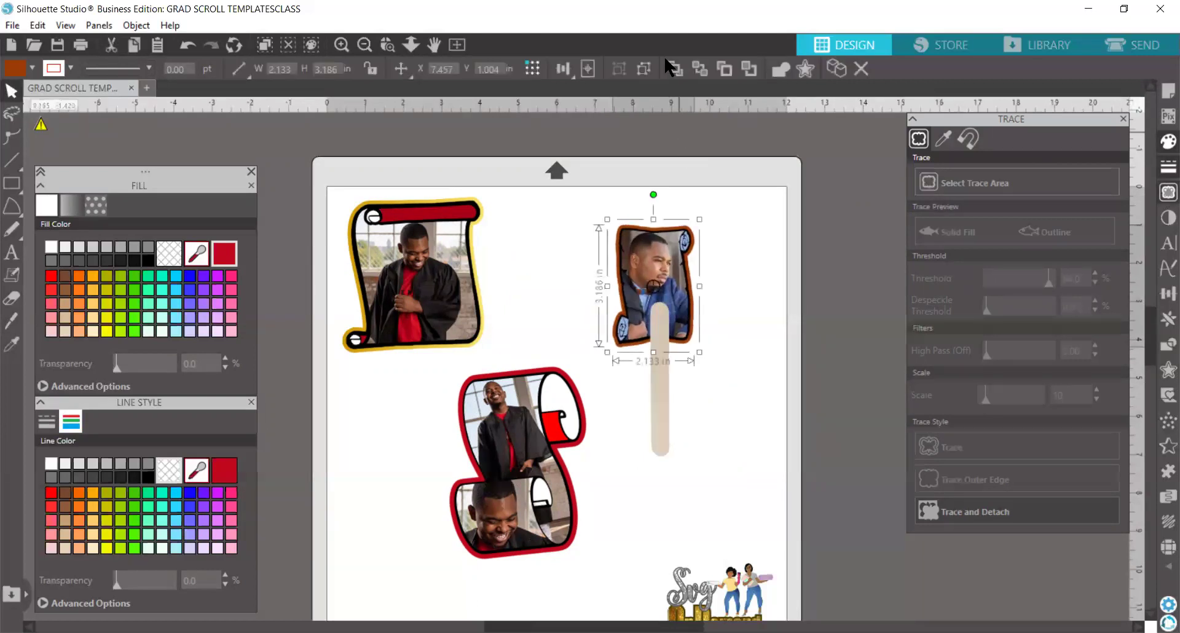
click(675, 69)
drag(636, 272, 640, 322)
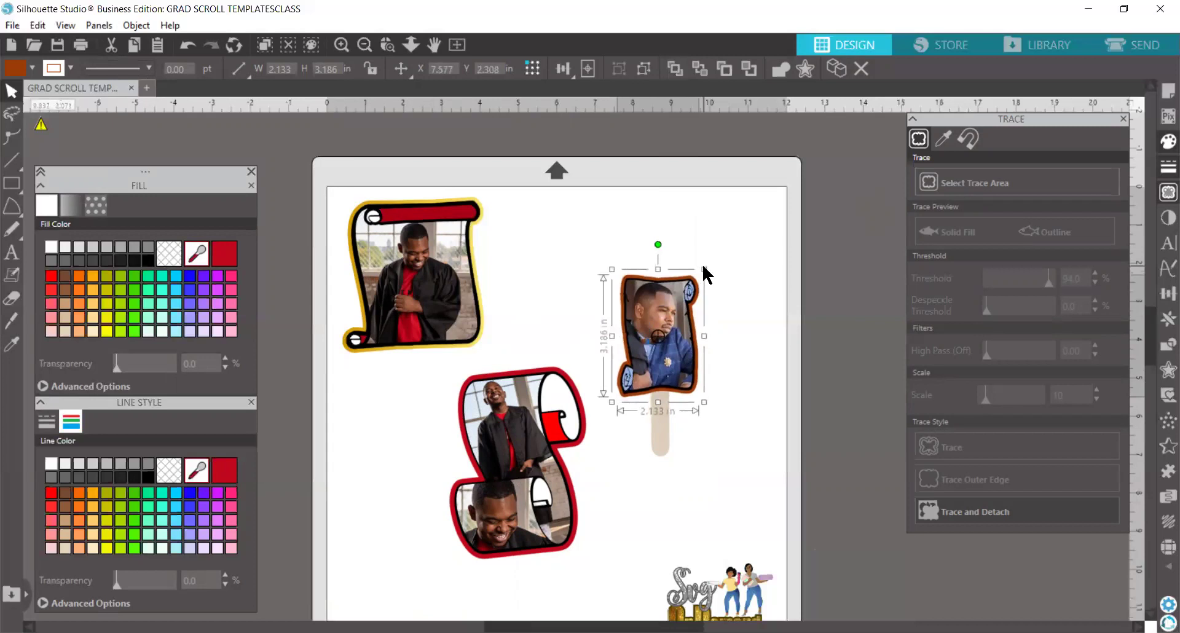
drag(704, 269, 742, 213)
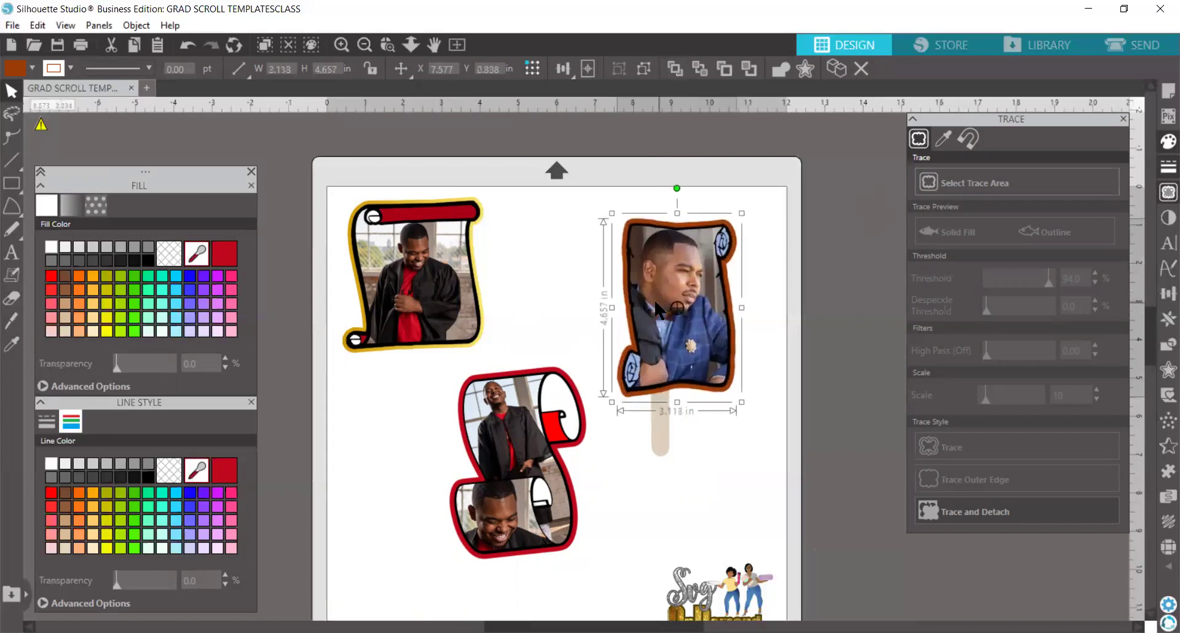
drag(662, 310, 641, 305)
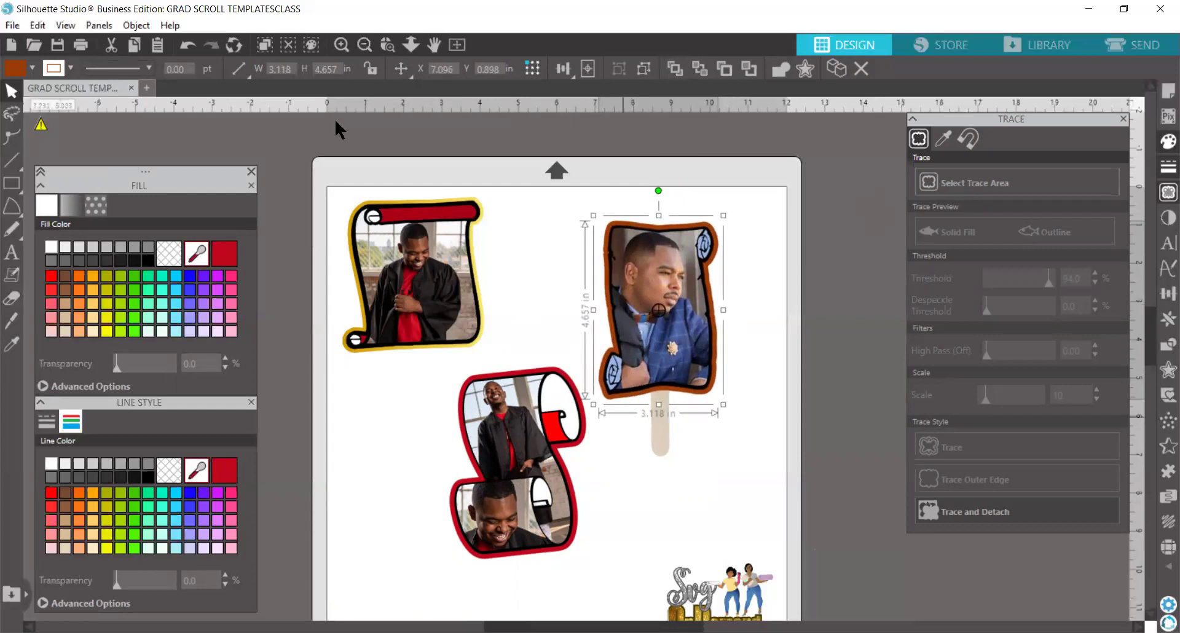
Delete the spare craft stick image outside the page.
click(365, 45)
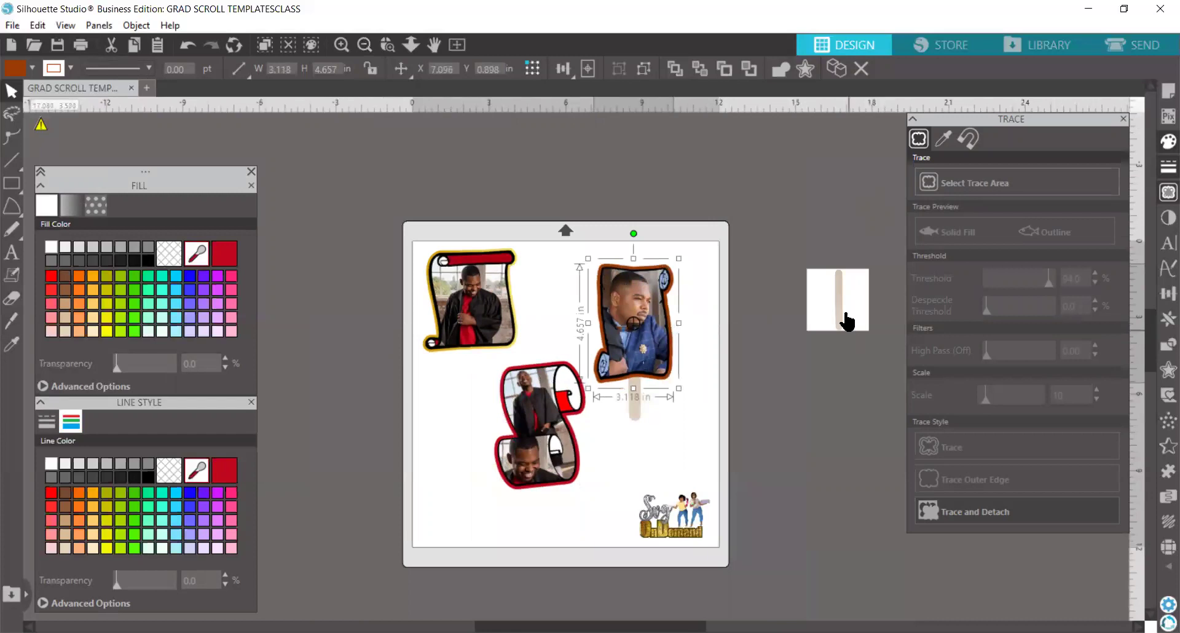
click(847, 320)
key(Delete)
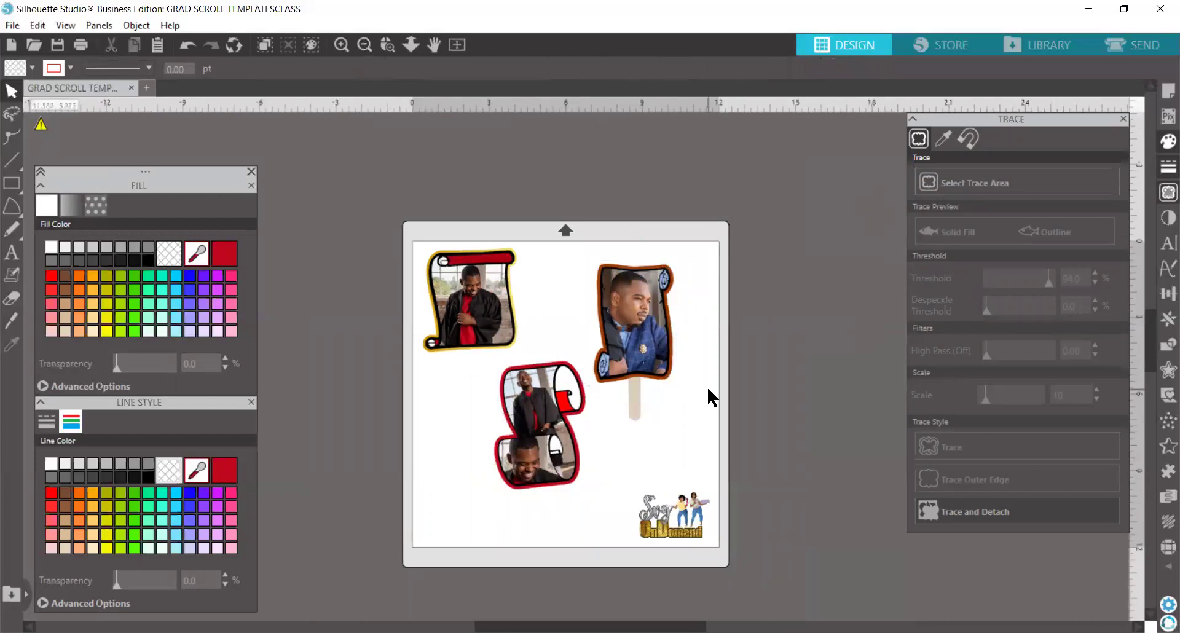
click(342, 45)
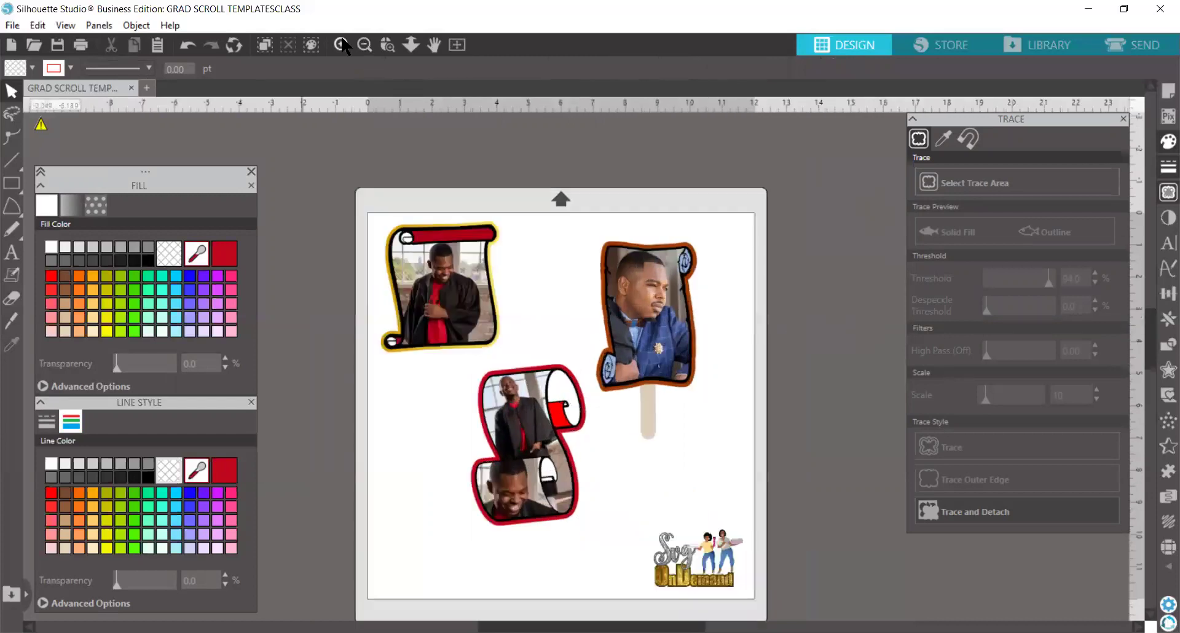
click(342, 43)
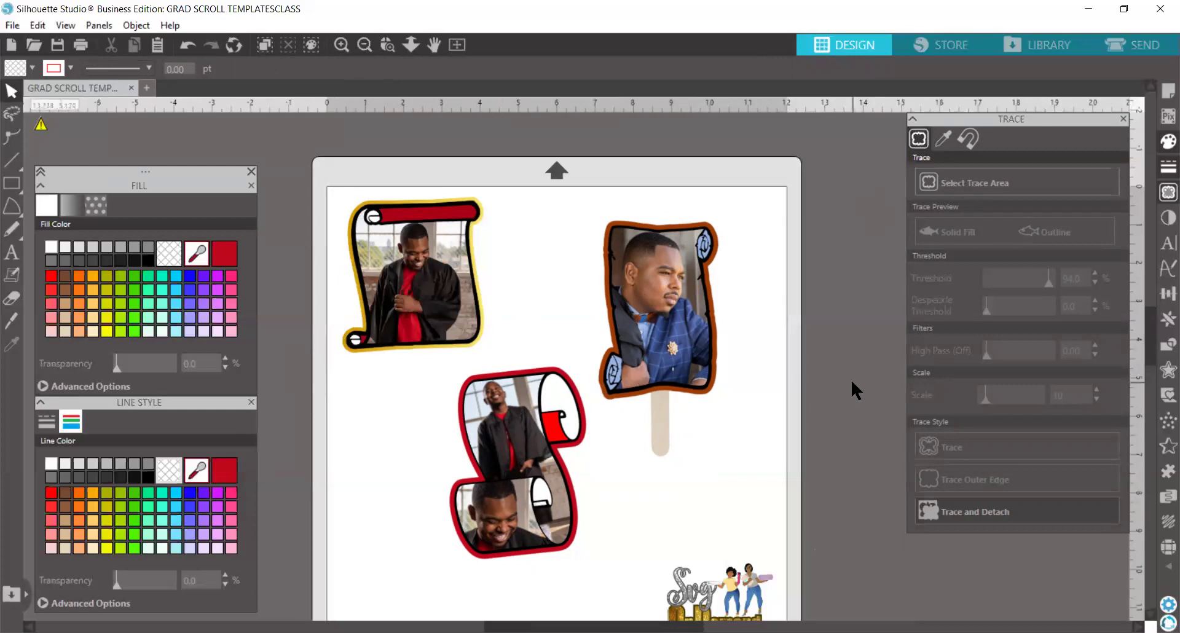
scroll(851, 378, down, 2)
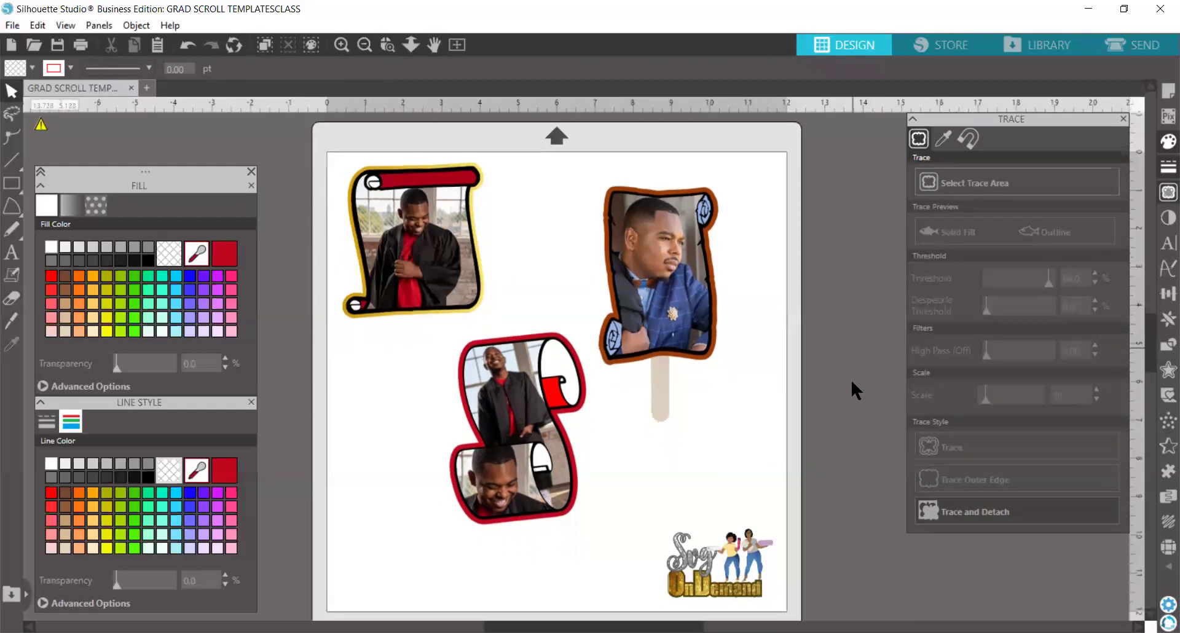